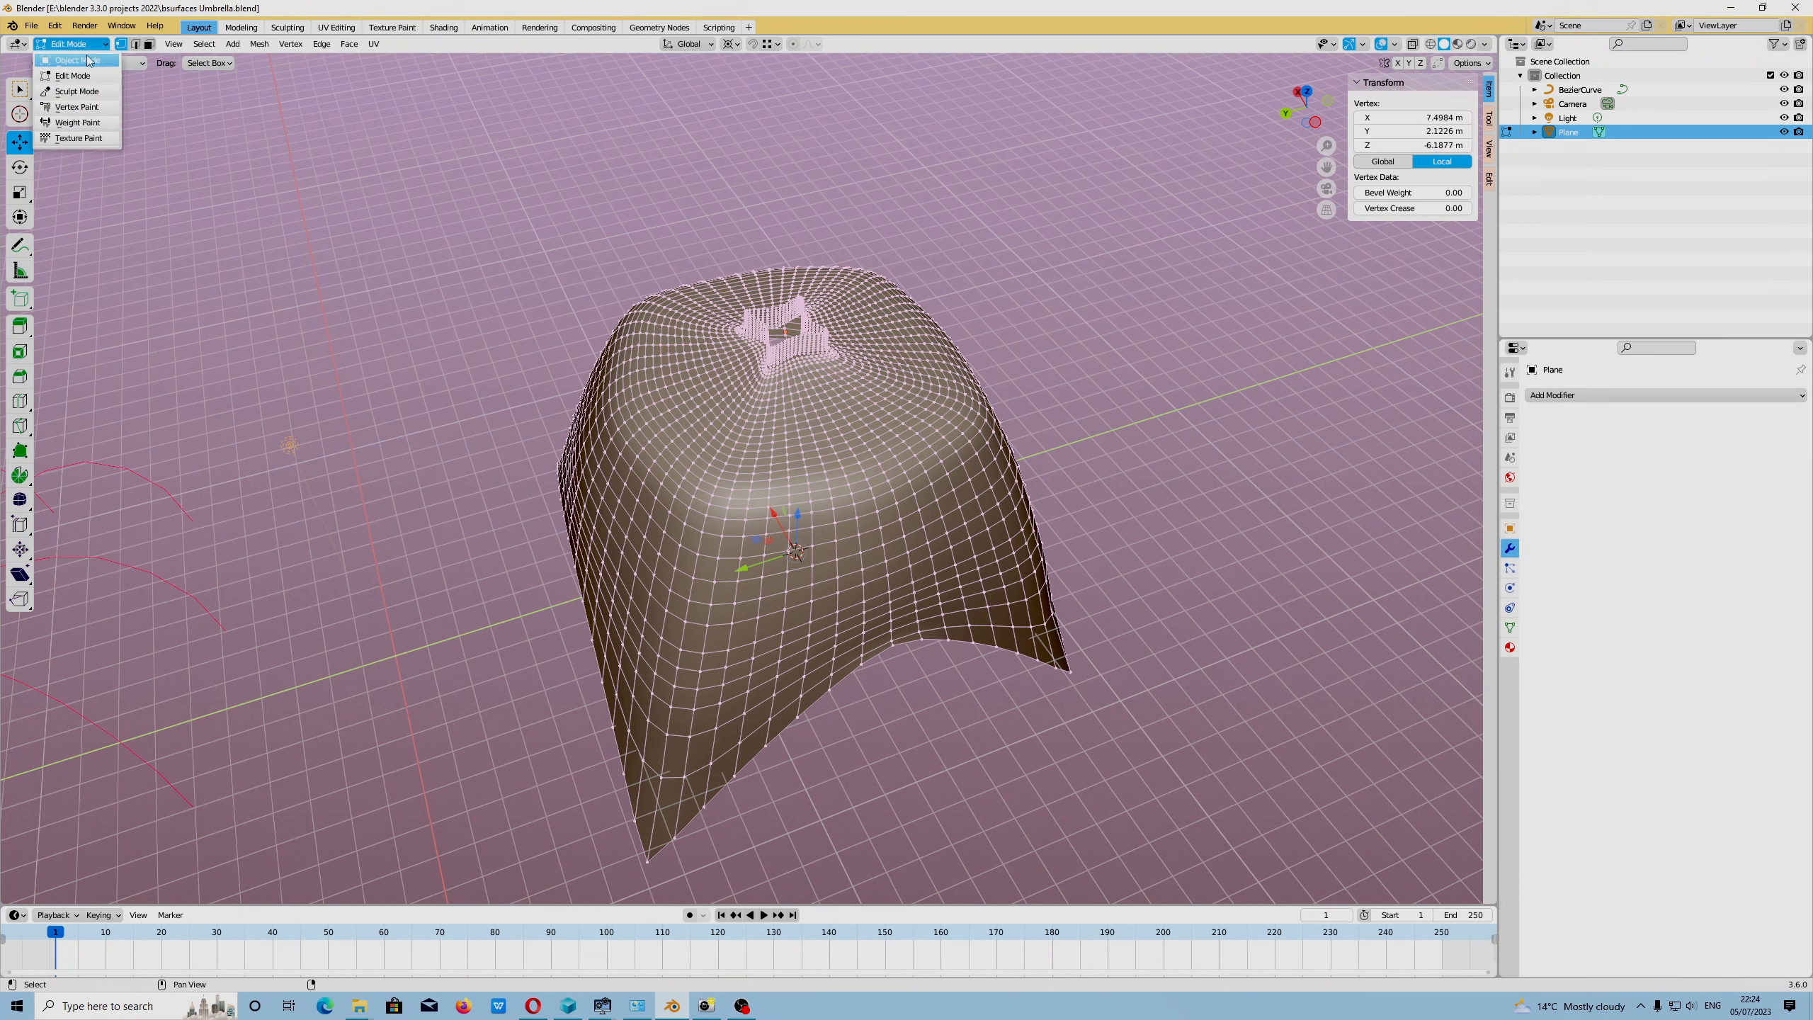
Delete the draped plane mesh and add a new Bezier curve at the 3D cursor.
key(Delete)
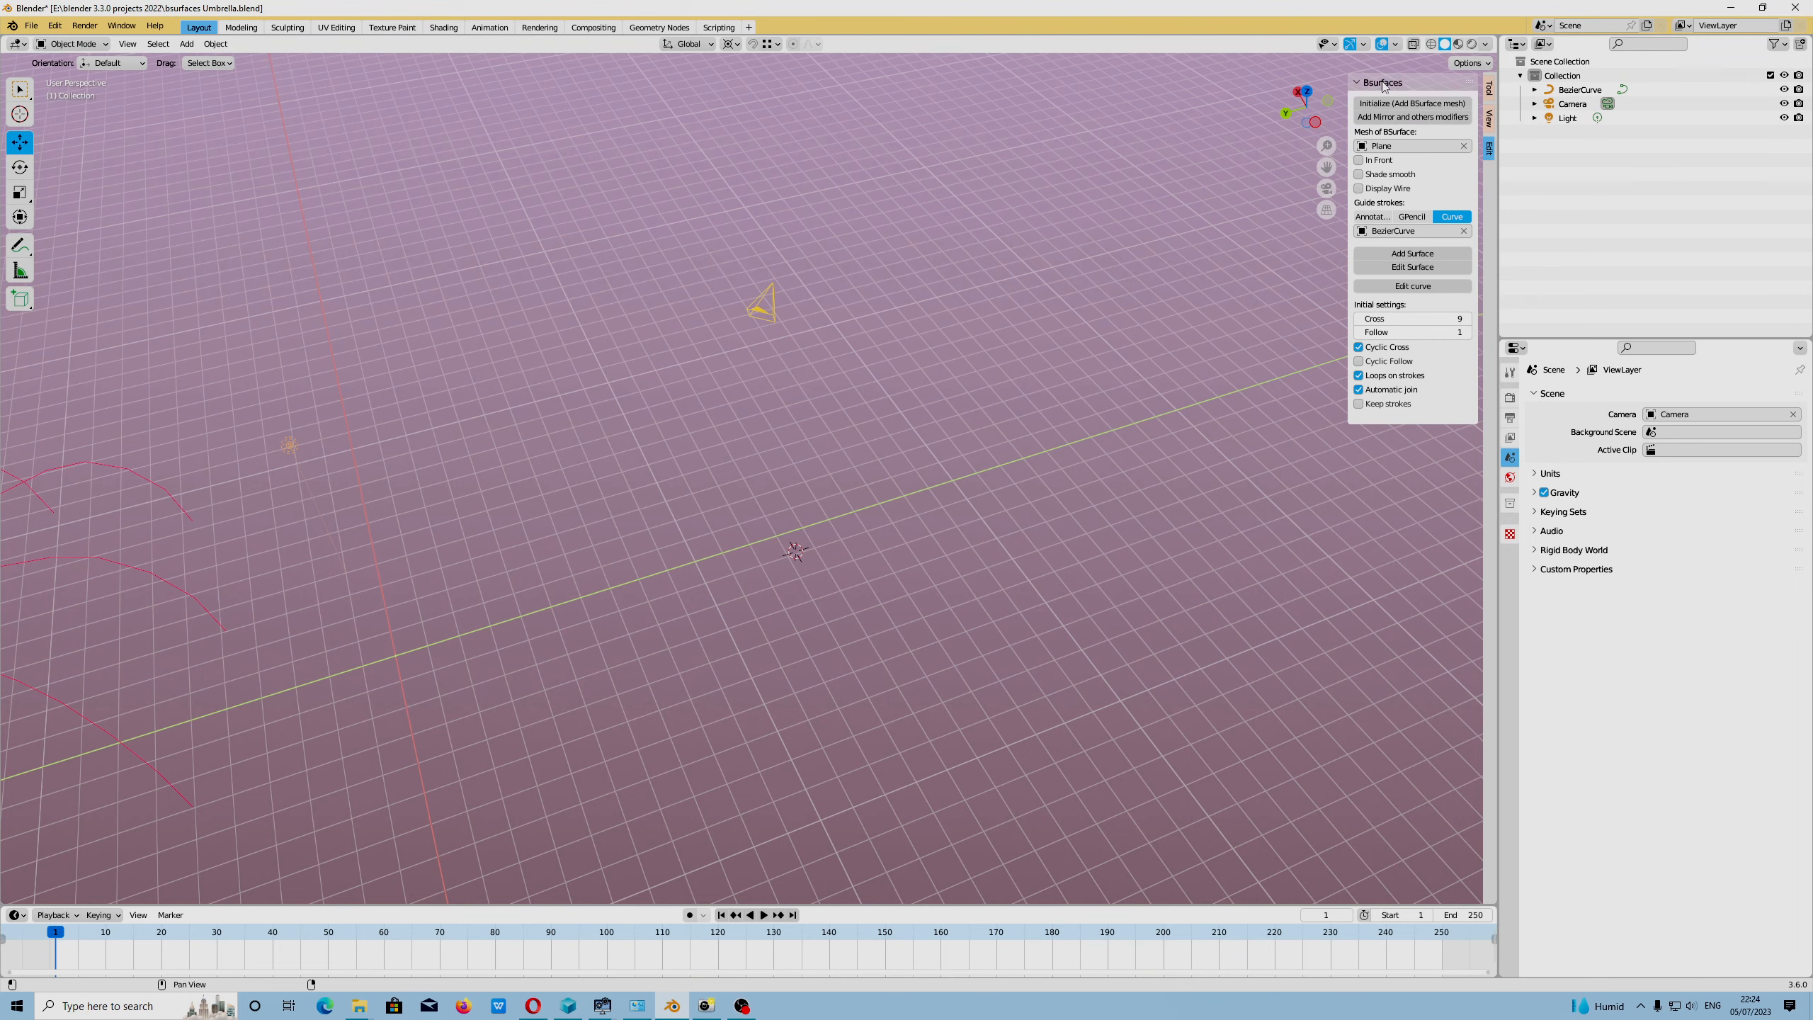
middle_drag(1103, 486, 1131, 398)
middle_drag(662, 392, 672, 465)
click(198, 45)
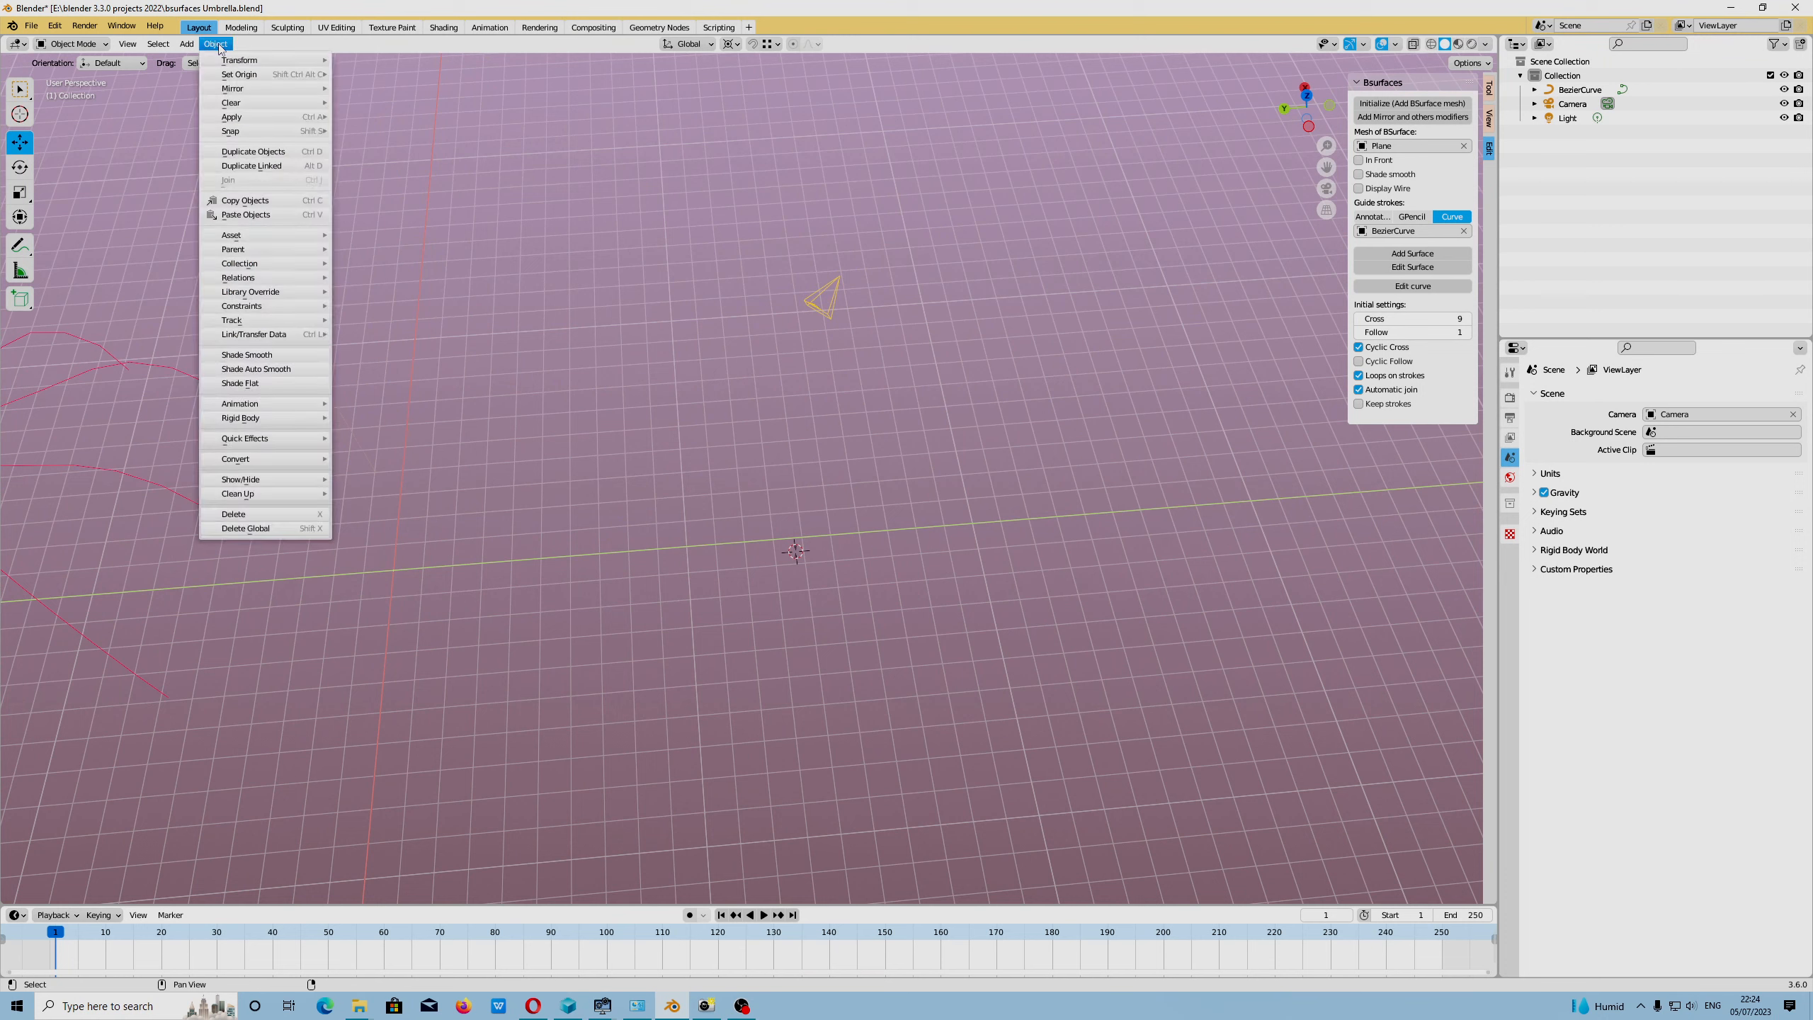
mouse_move(207, 76)
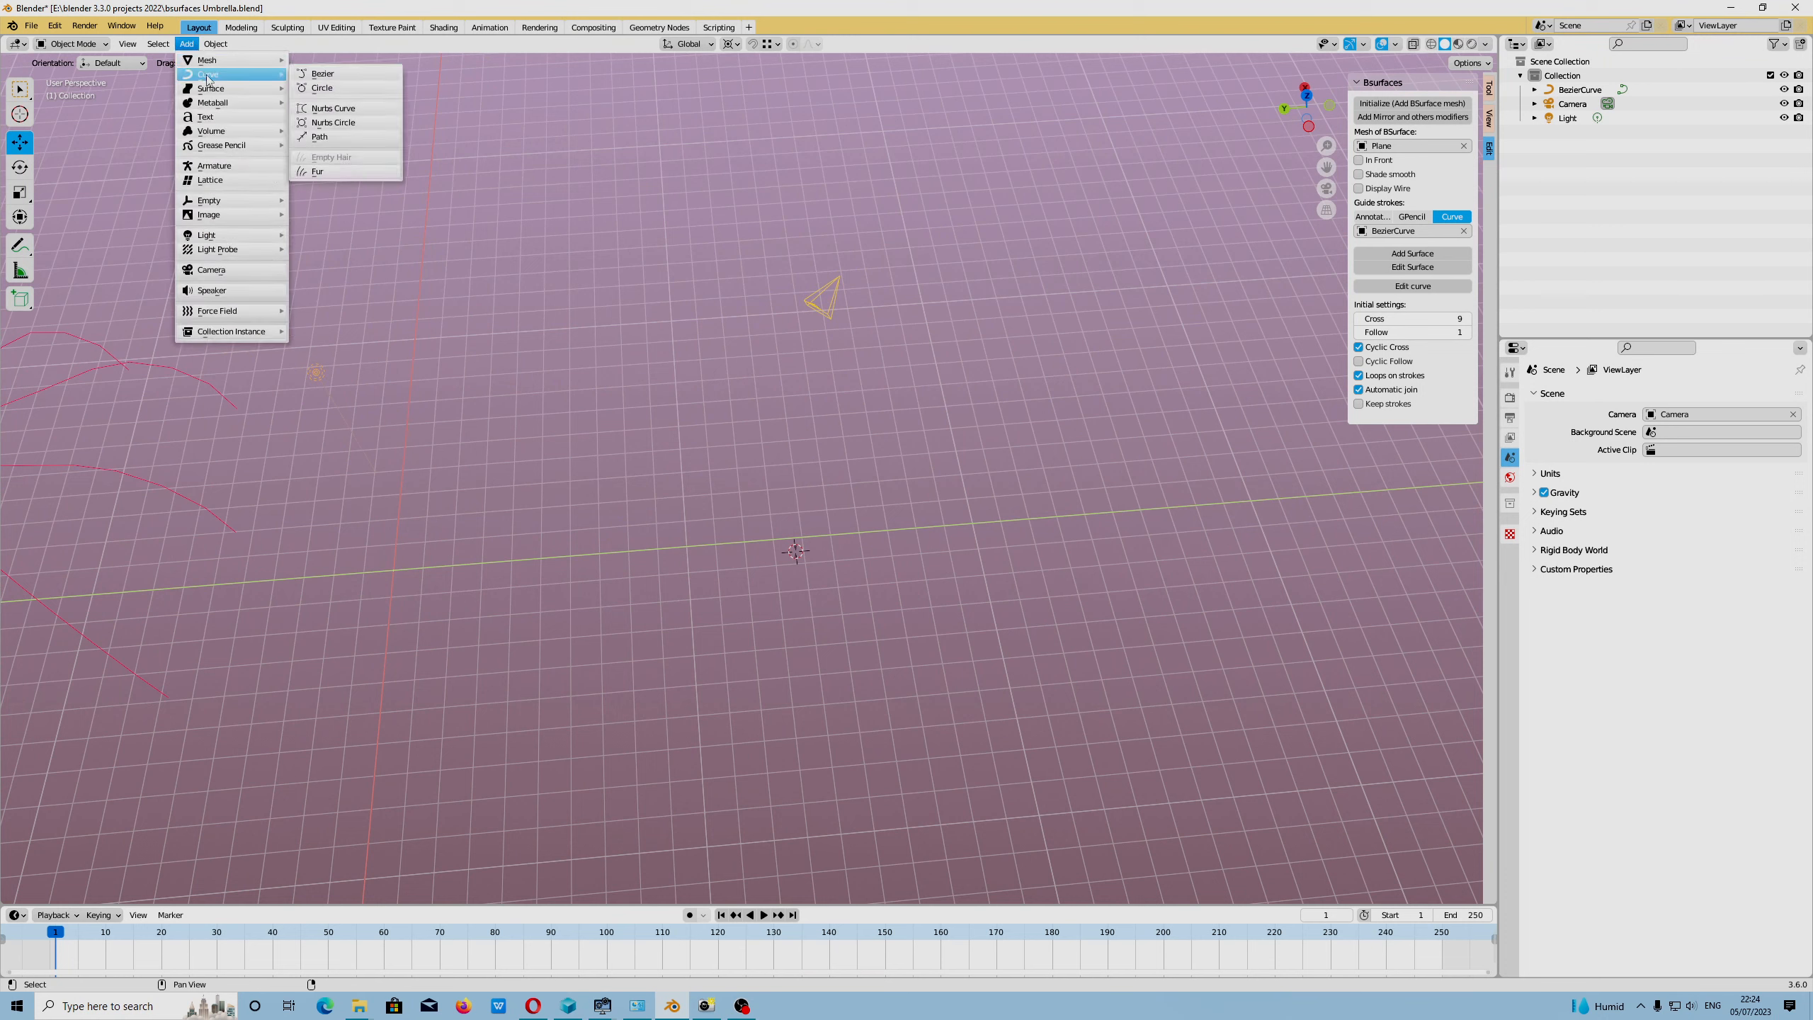
click(338, 79)
middle_drag(833, 511, 878, 585)
middle_drag(1254, 211, 432, 188)
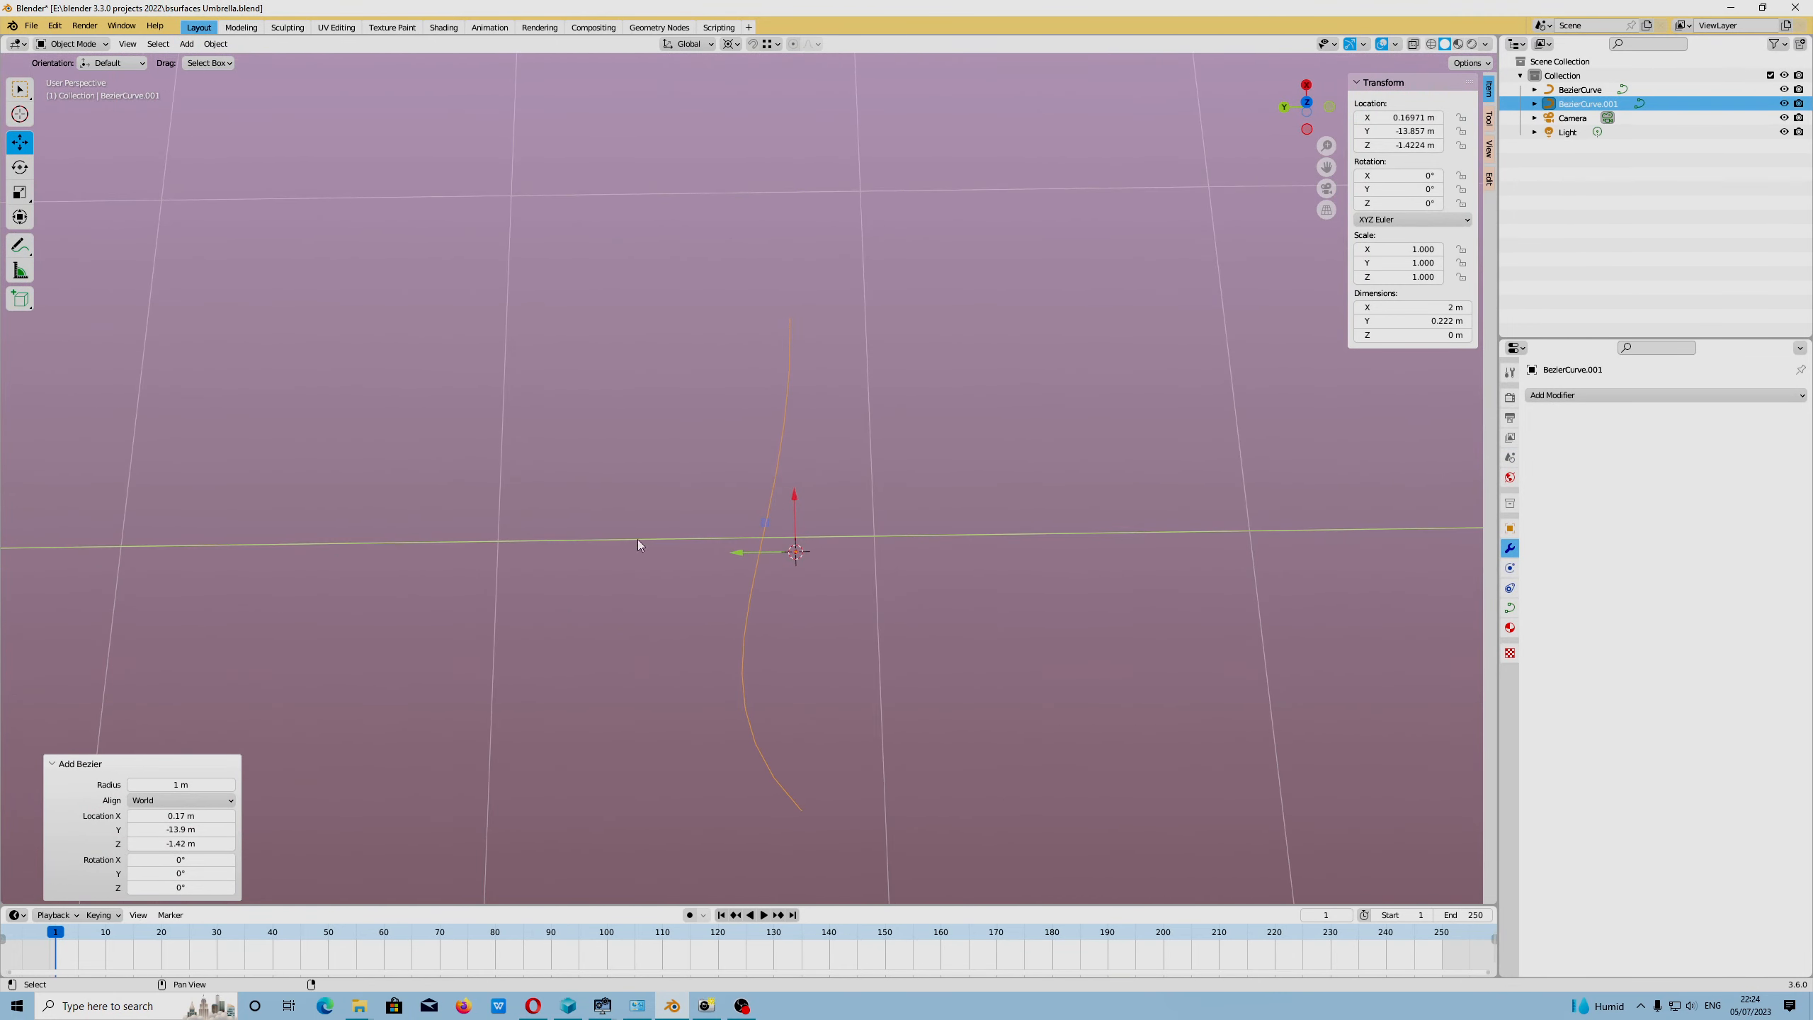
In Edit Mode, rotate the curve's control point at X -1 m by about -45.8° around Z to straighten the curve.
key(Tab)
click(785, 800)
scroll(788, 799, down, 3)
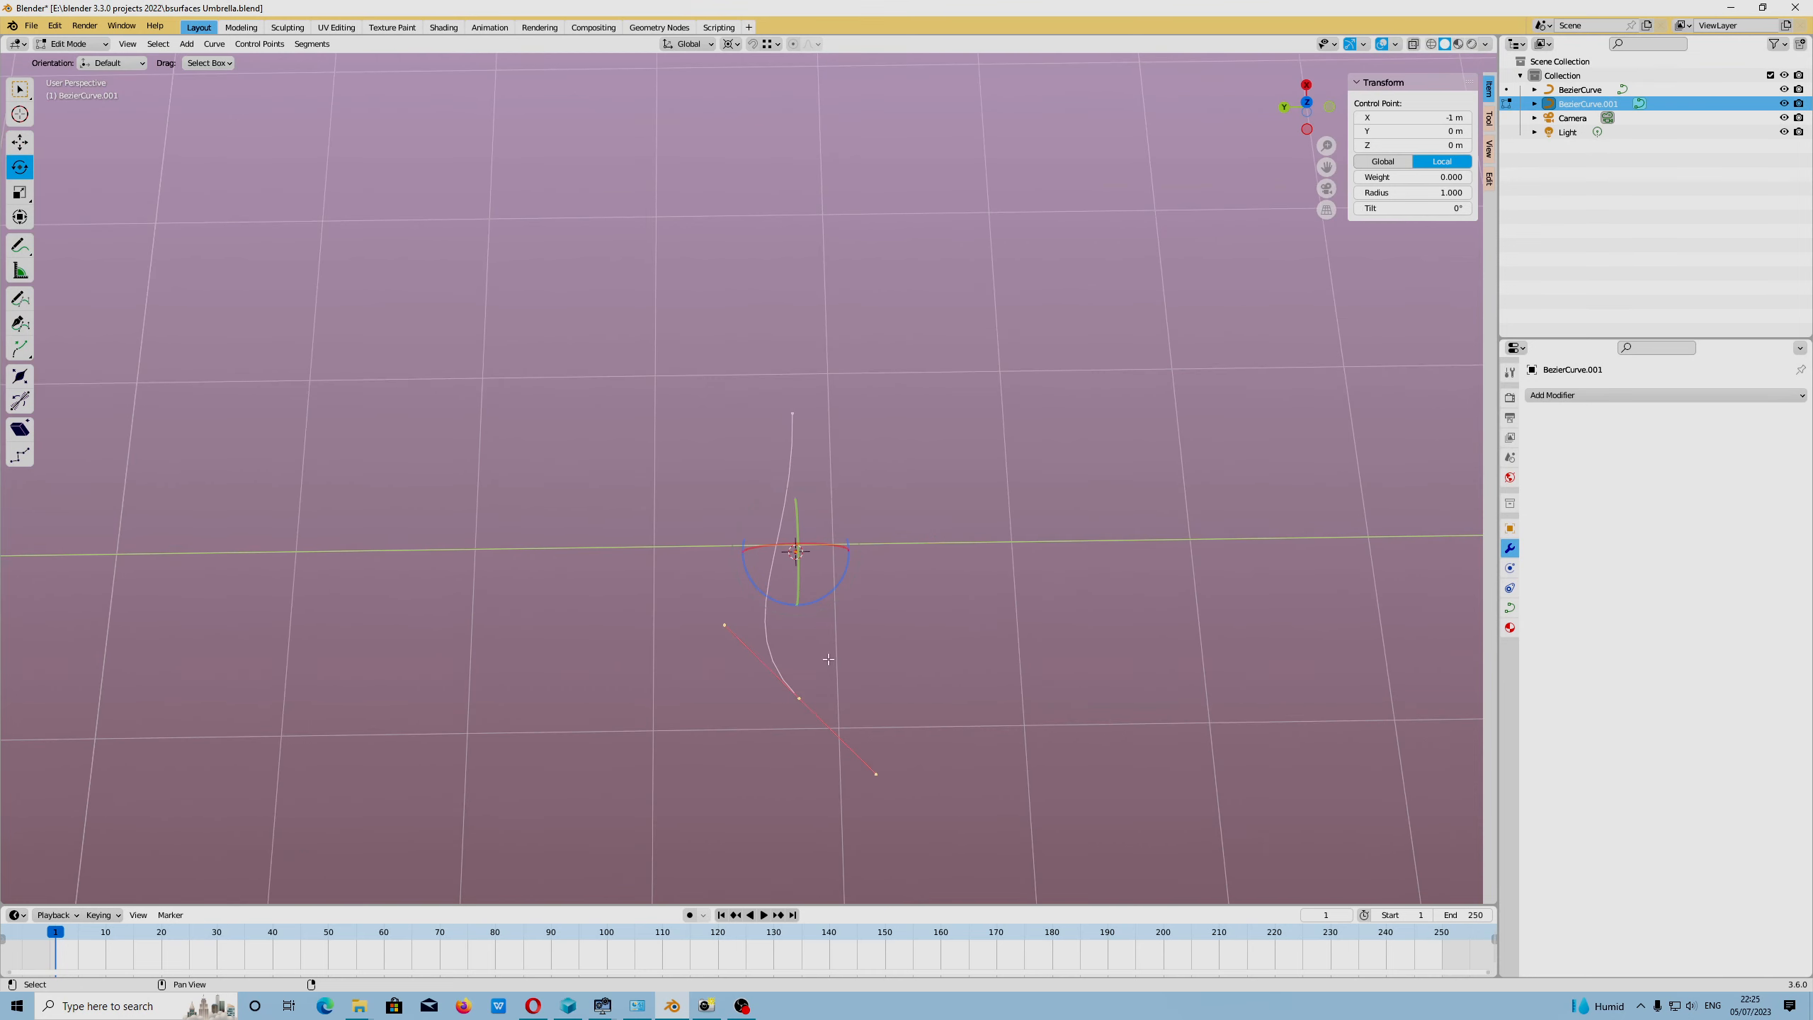
click(731, 45)
click(778, 118)
drag(834, 745, 786, 759)
mouse_move(972, 678)
middle_down()
mouse_move(987, 677)
mouse_move(987, 720)
mouse_move(982, 698)
middle_up()
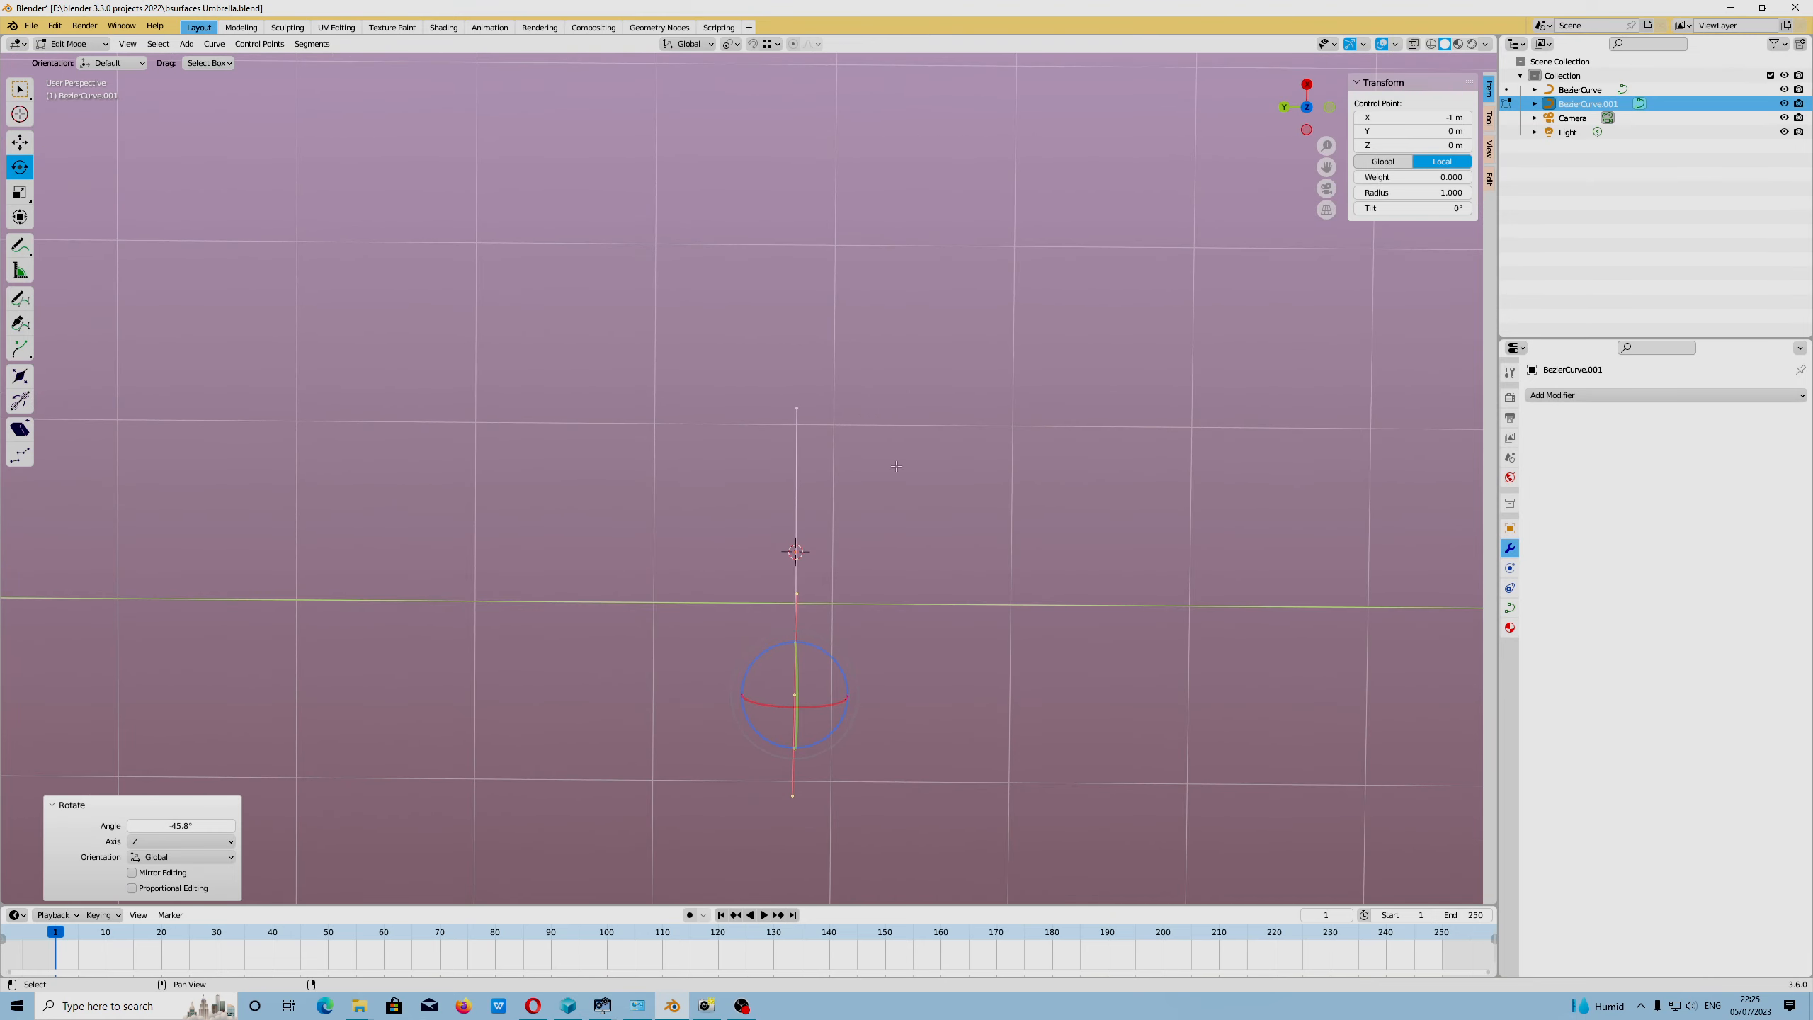
Move the control point at the opposite end of the curve about 3.6 m along X.
click(812, 406)
key(shift+space)
key(g)
middle_drag(926, 541, 667, 493)
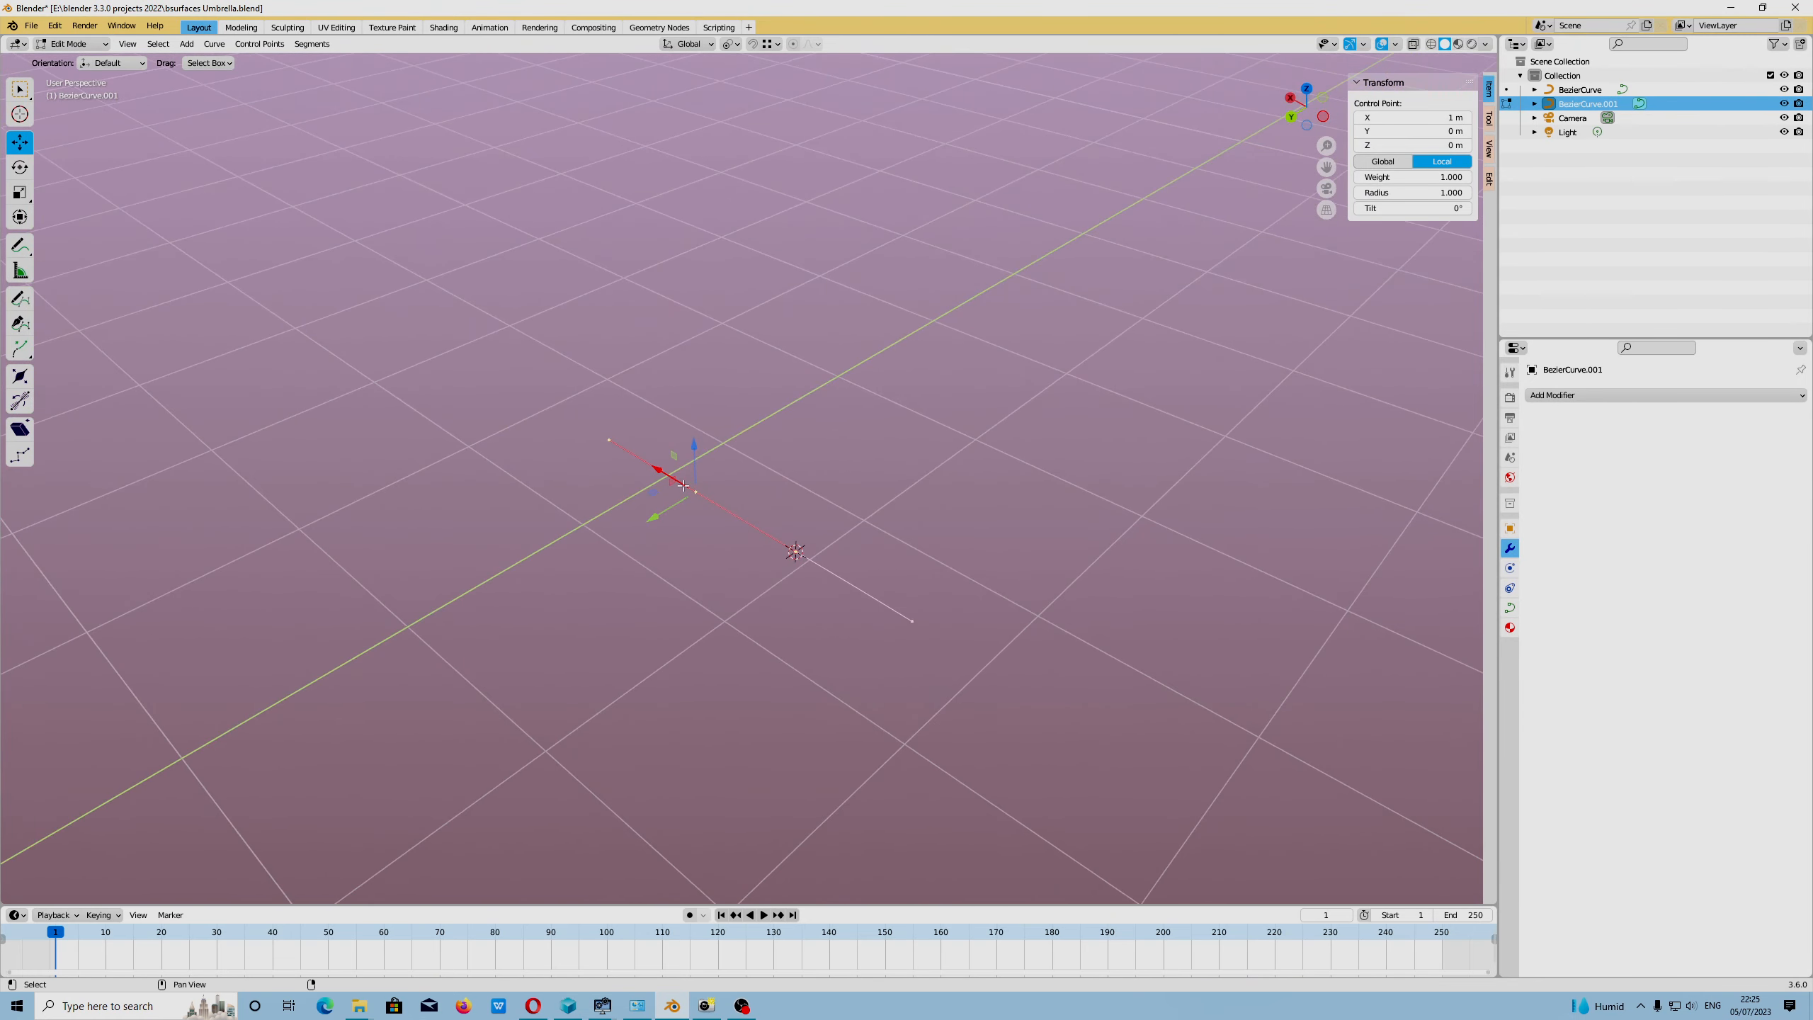
drag(683, 486, 428, 332)
middle_drag(735, 513, 695, 694)
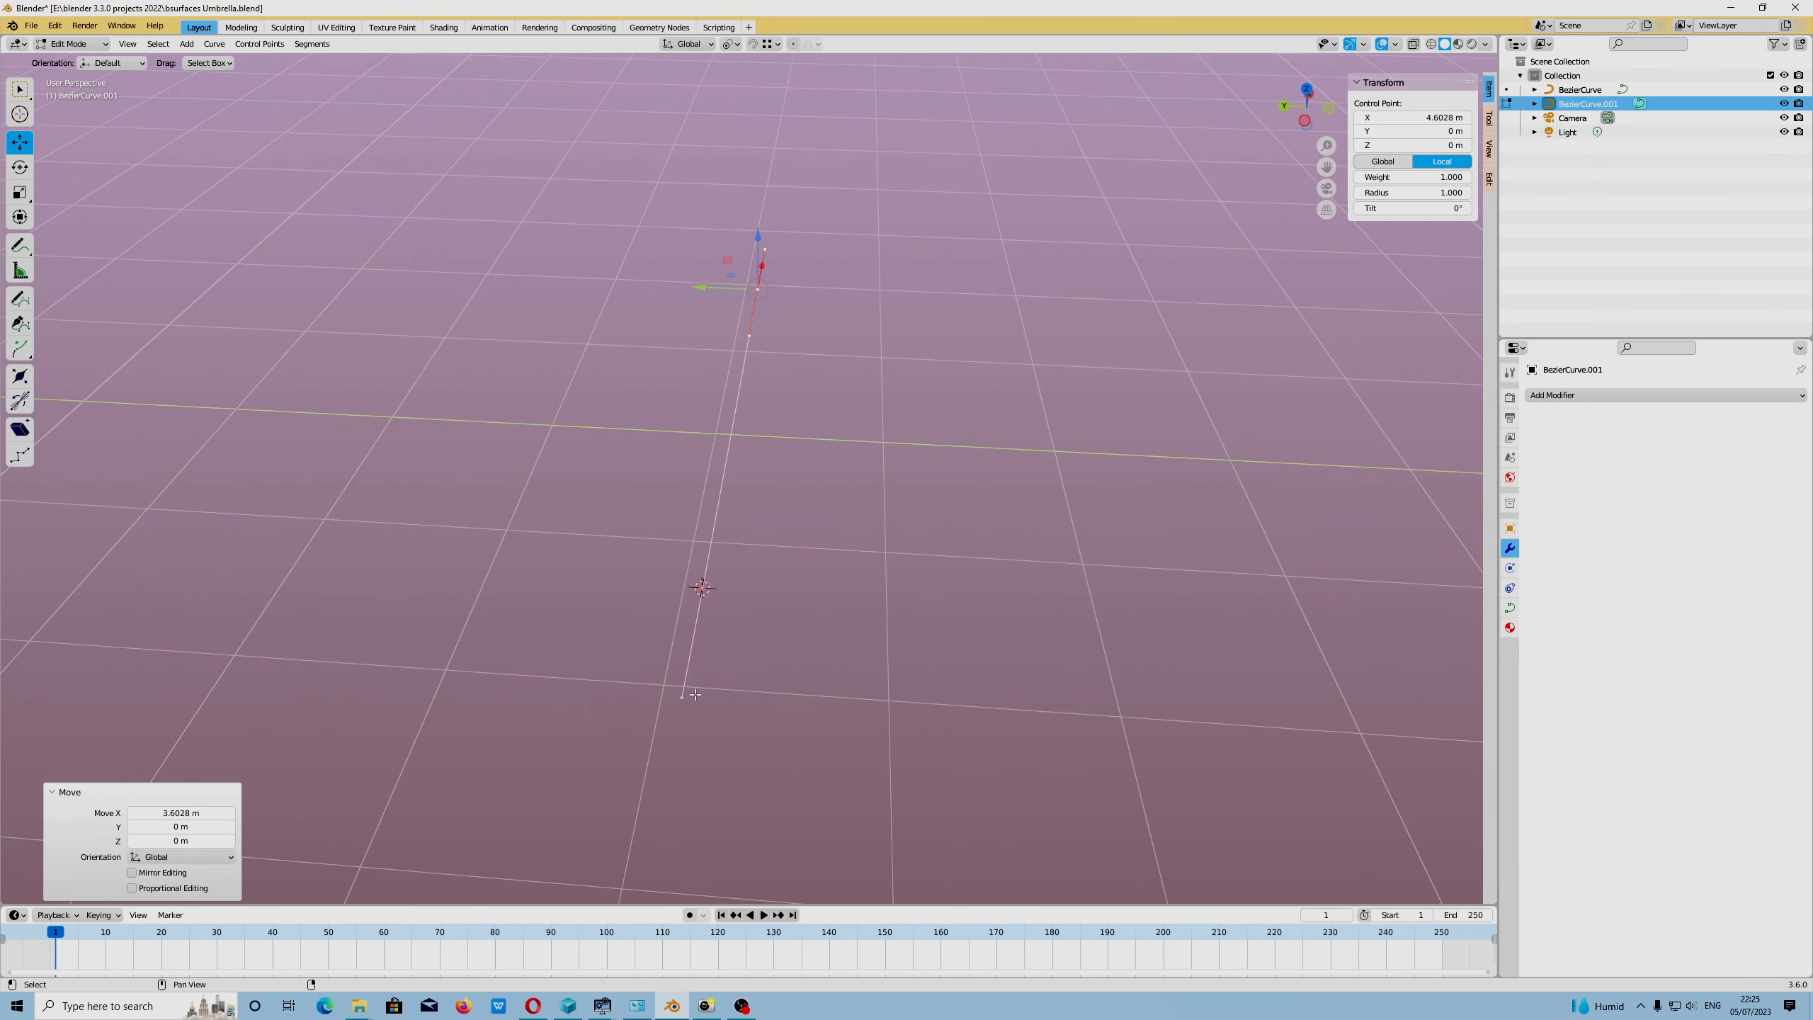
Switch to orthographic view and lengthen the curve by moving its far control point further out along X.
click(682, 696)
middle_drag(890, 635, 910, 603)
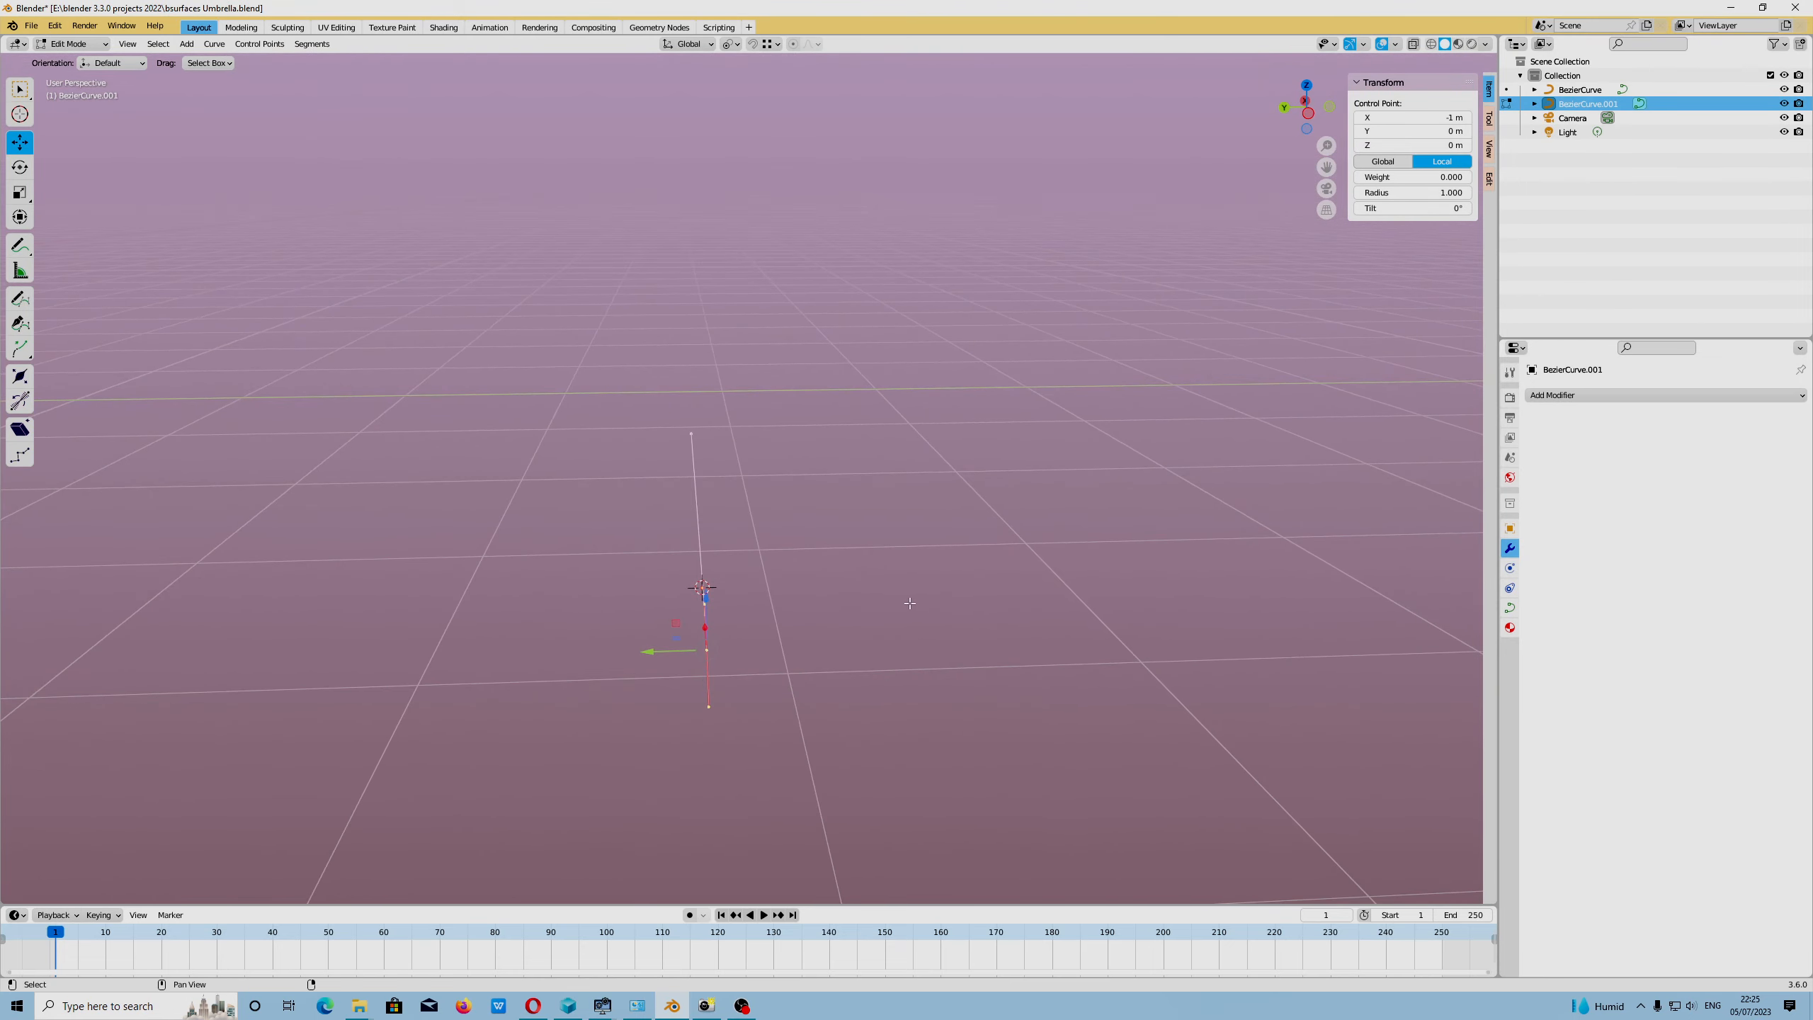
key(KP_5)
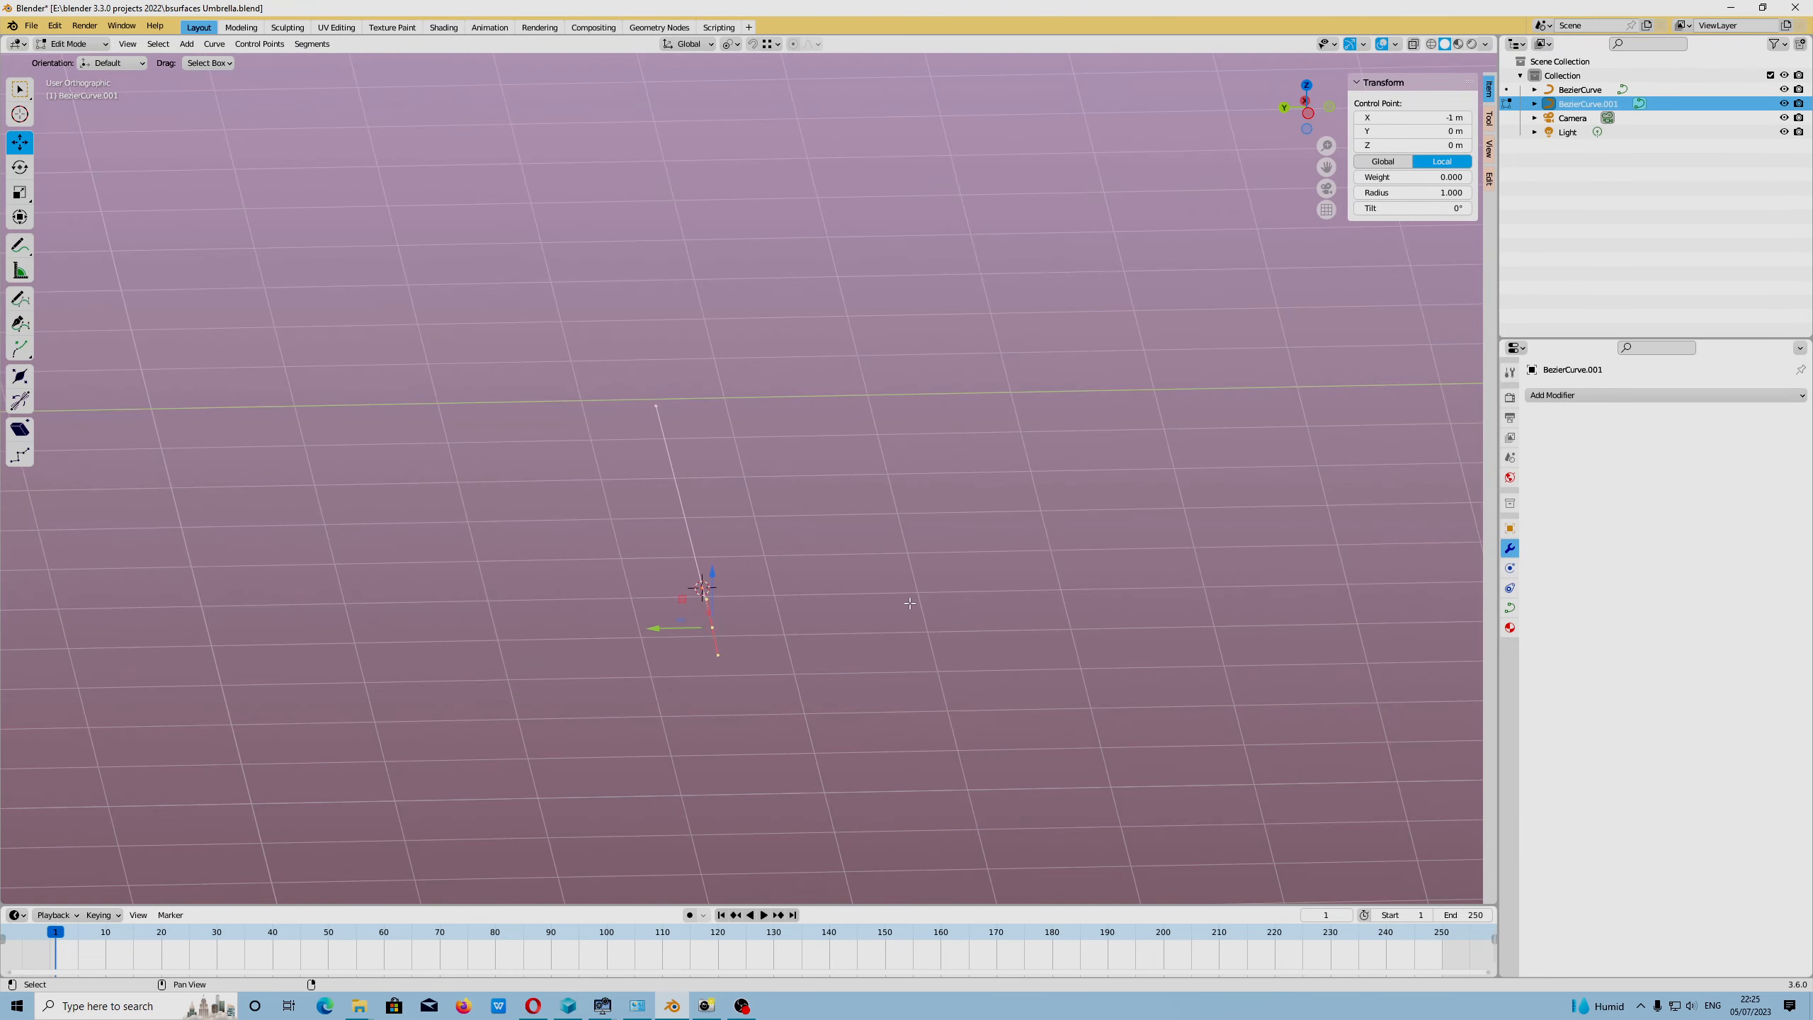
click(1309, 114)
middle_drag(722, 607, 775, 657)
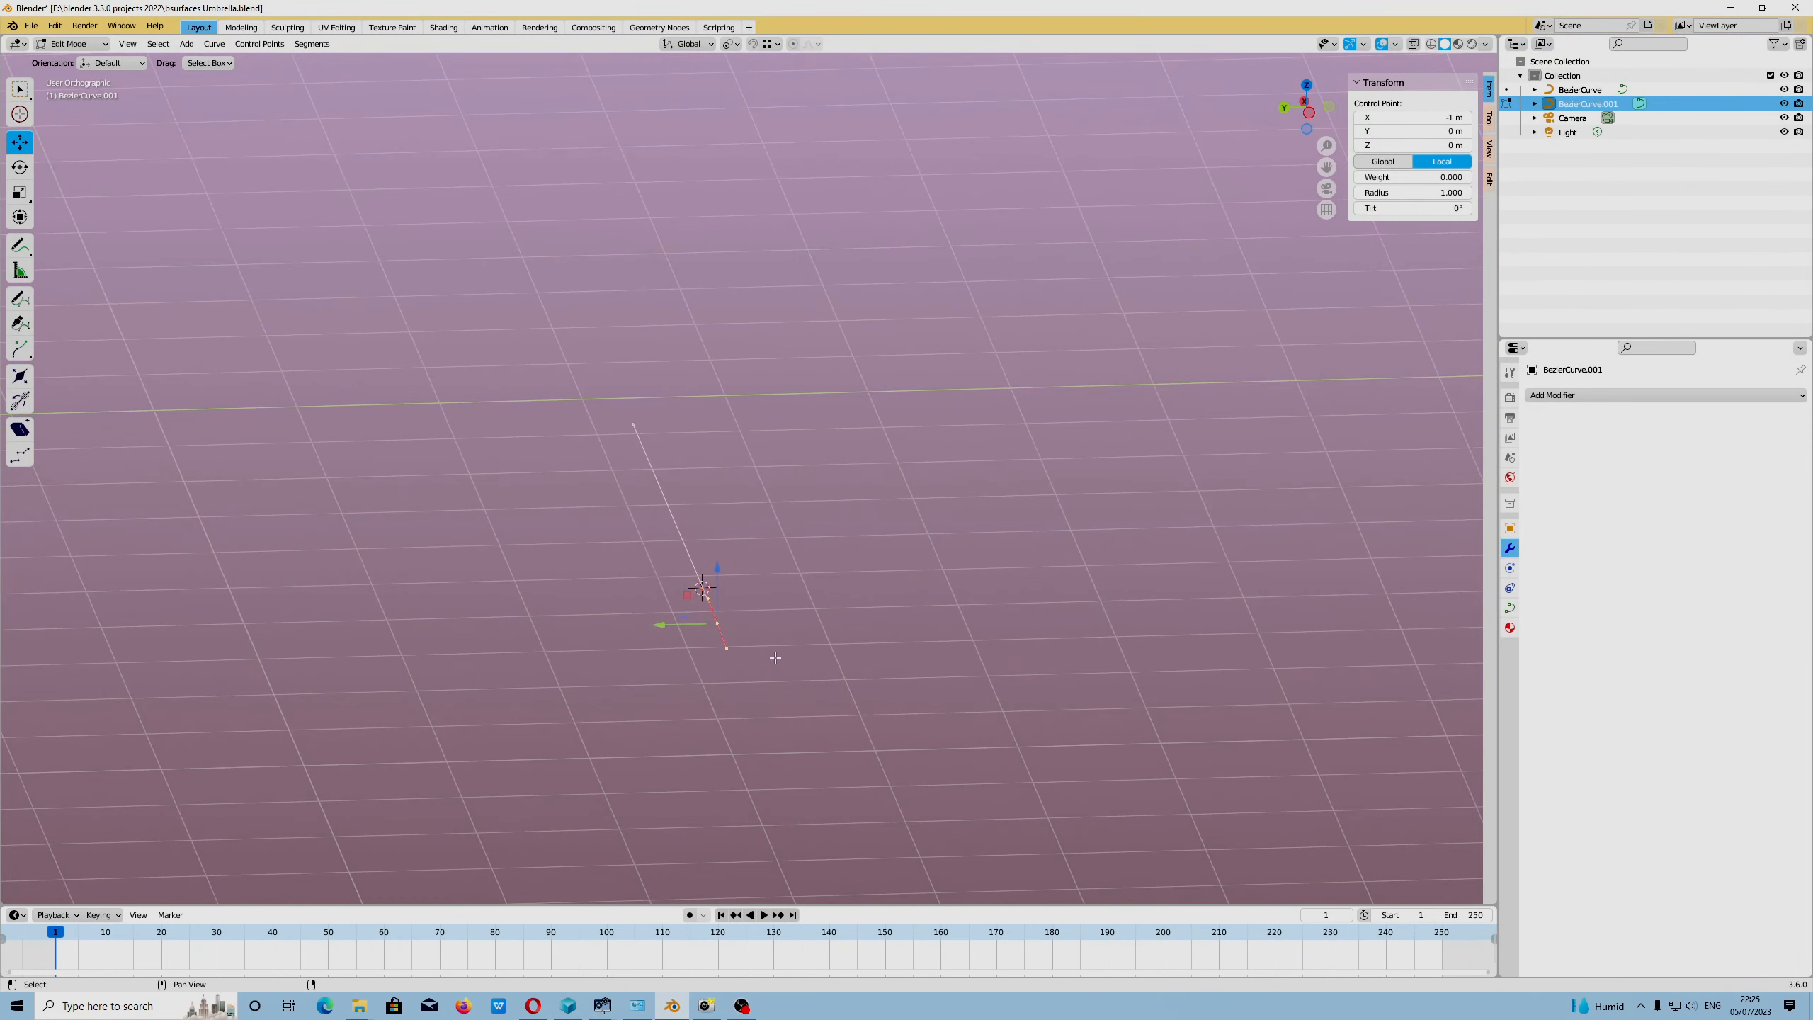
click(870, 637)
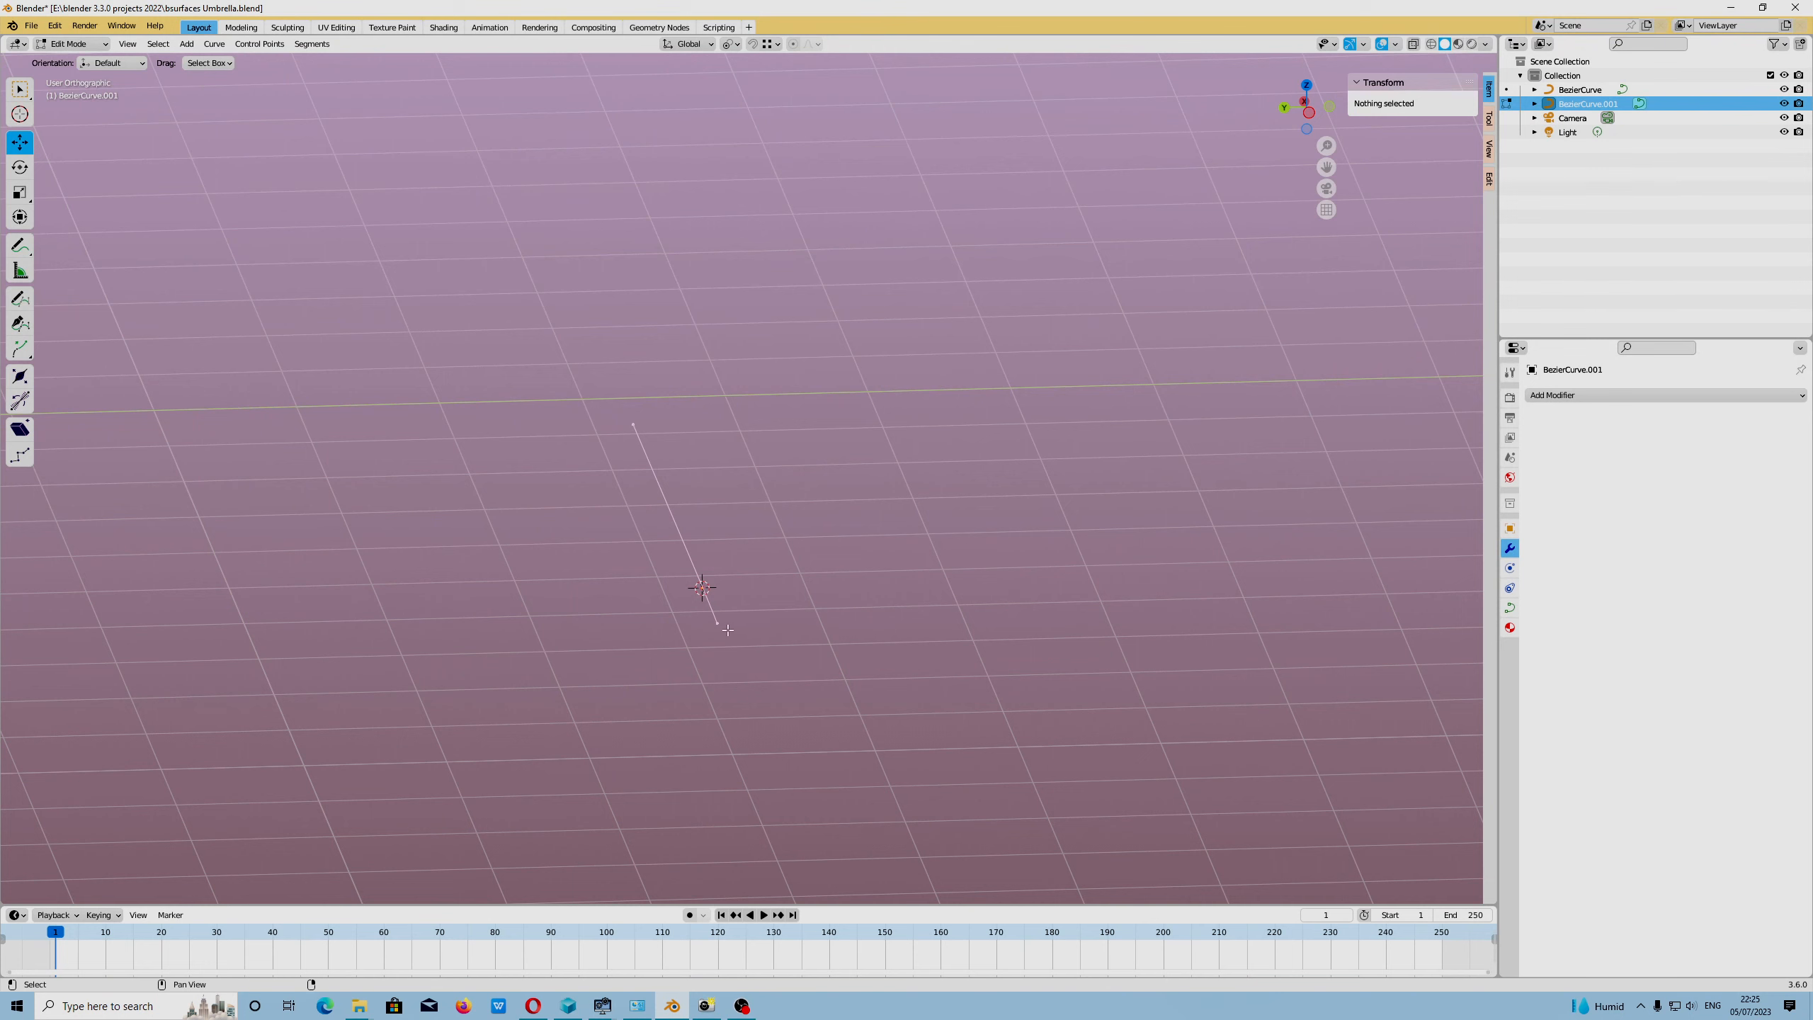
click(647, 436)
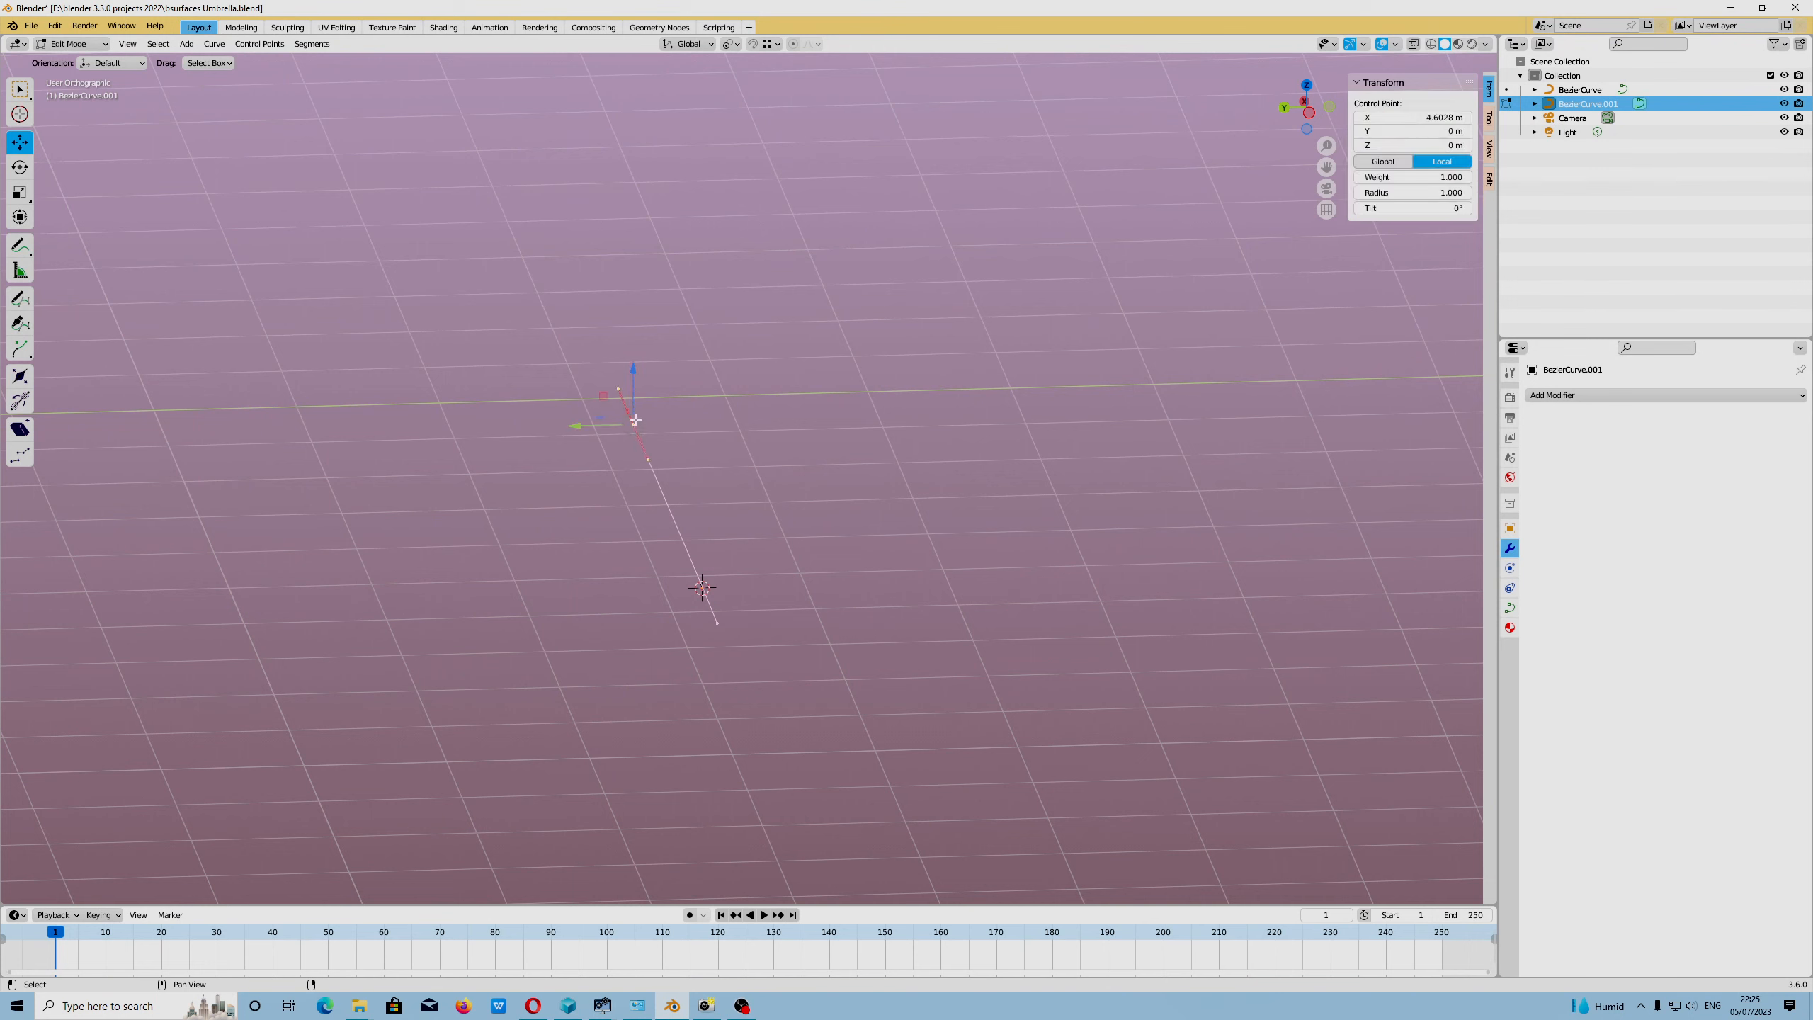
click(724, 461)
middle_drag(725, 461, 821, 494)
click(248, 396)
drag(151, 354, 10, 295)
scroll(239, 356, down, 2)
drag(202, 380, 81, 337)
Select both end control points of the curve and subdivide the segment between them.
shift+click(122, 350)
shift+click(125, 352)
shift+click(783, 623)
click(312, 44)
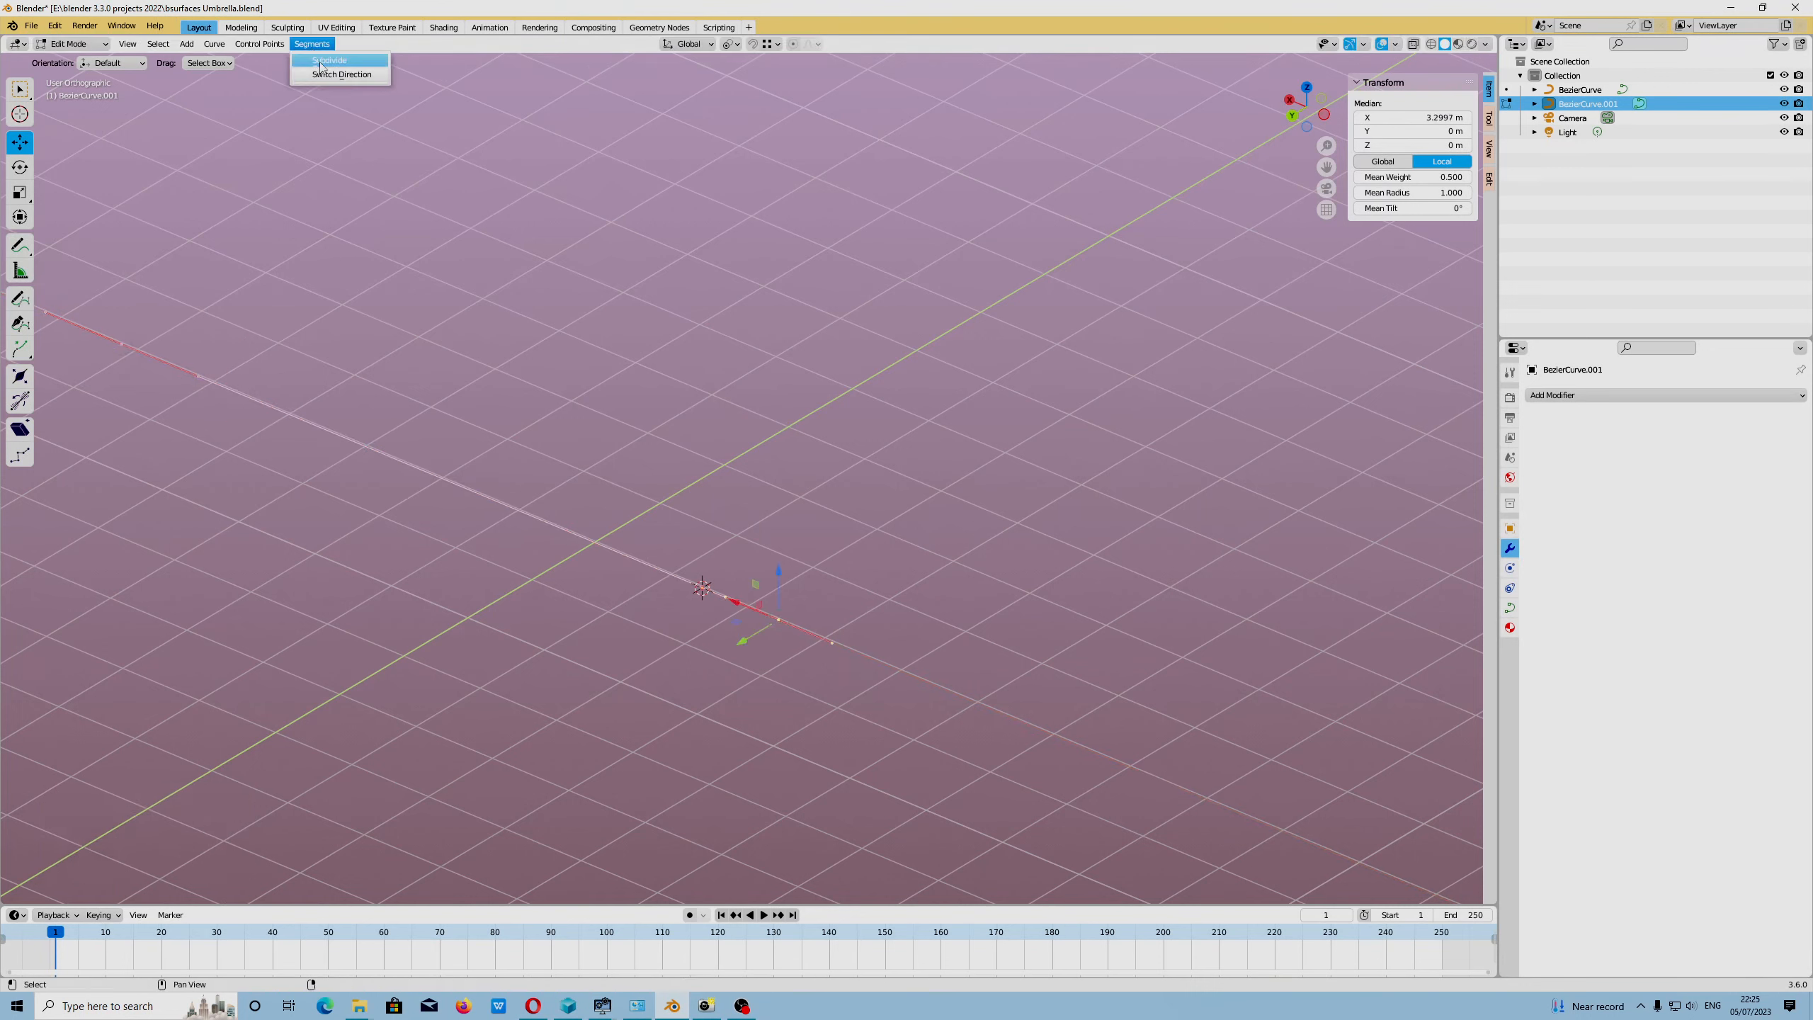
click(332, 64)
From the left orthographic view, duplicate the whole curve three times to form four parallel curves in a diamond arrangement.
alt+middle_drag(628, 456, 744, 502)
click(789, 489)
click(671, 661)
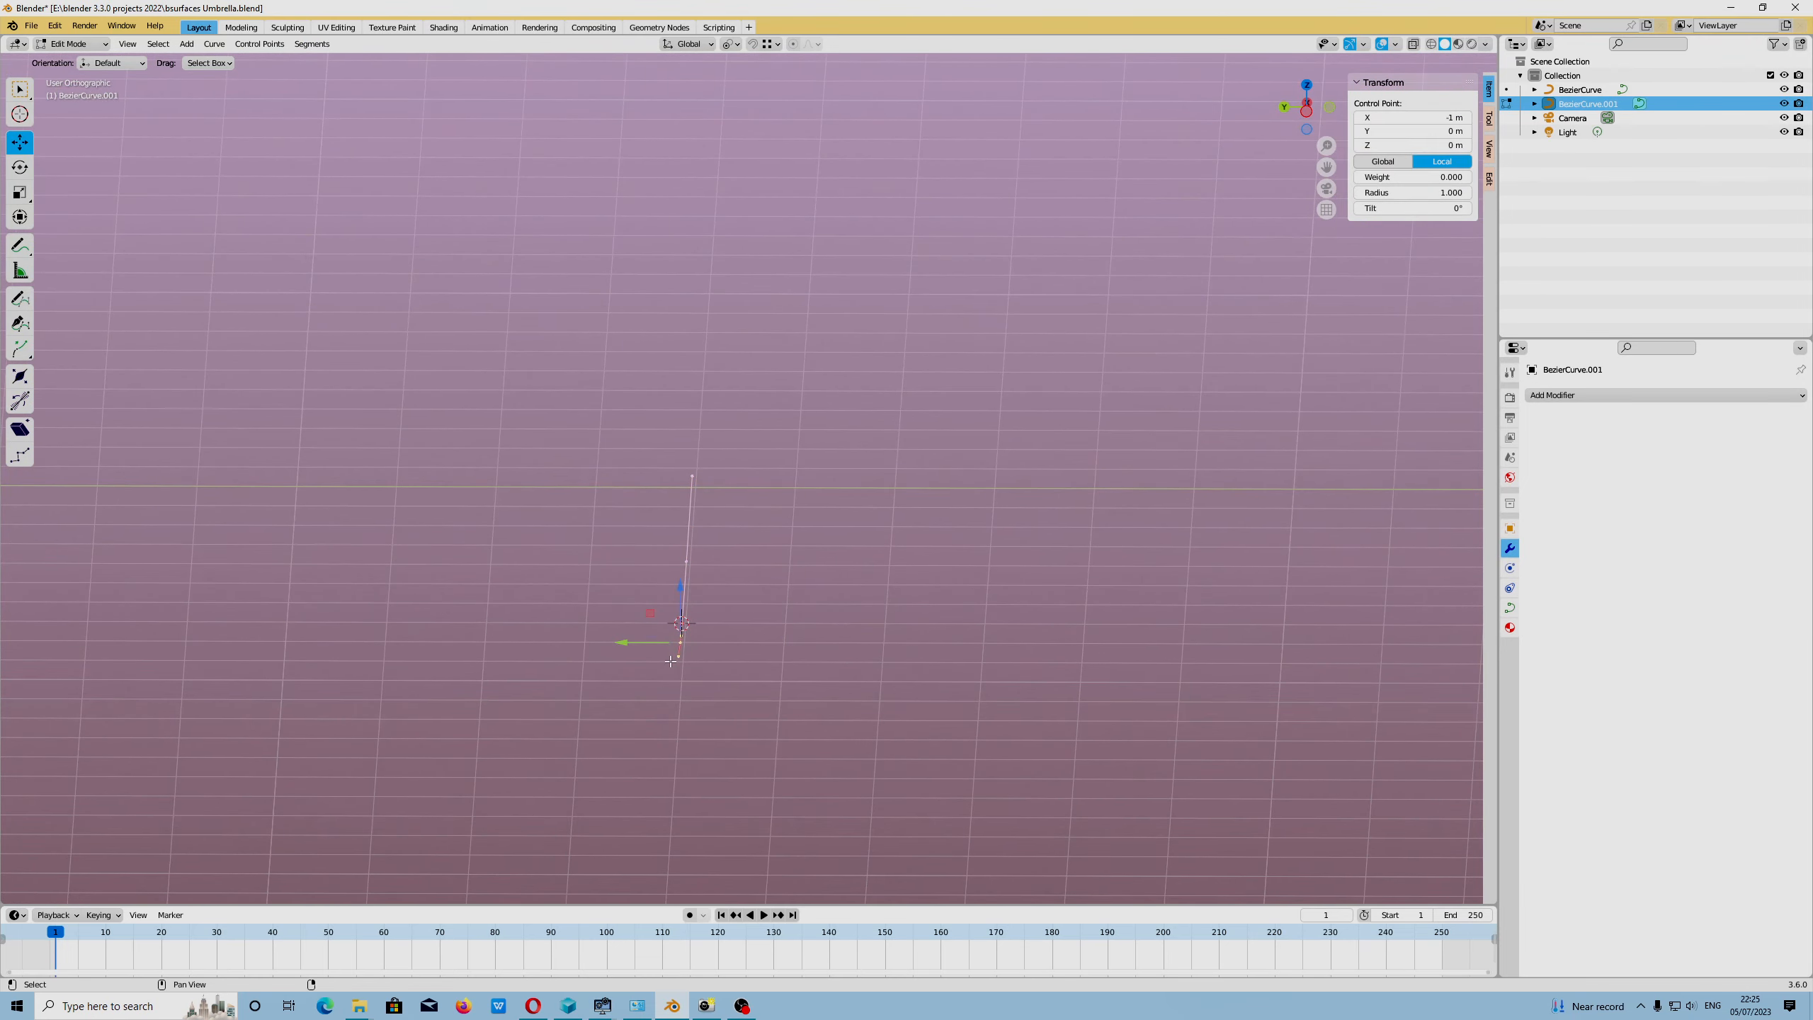
key(ctrl+KP_Add)
click(1308, 112)
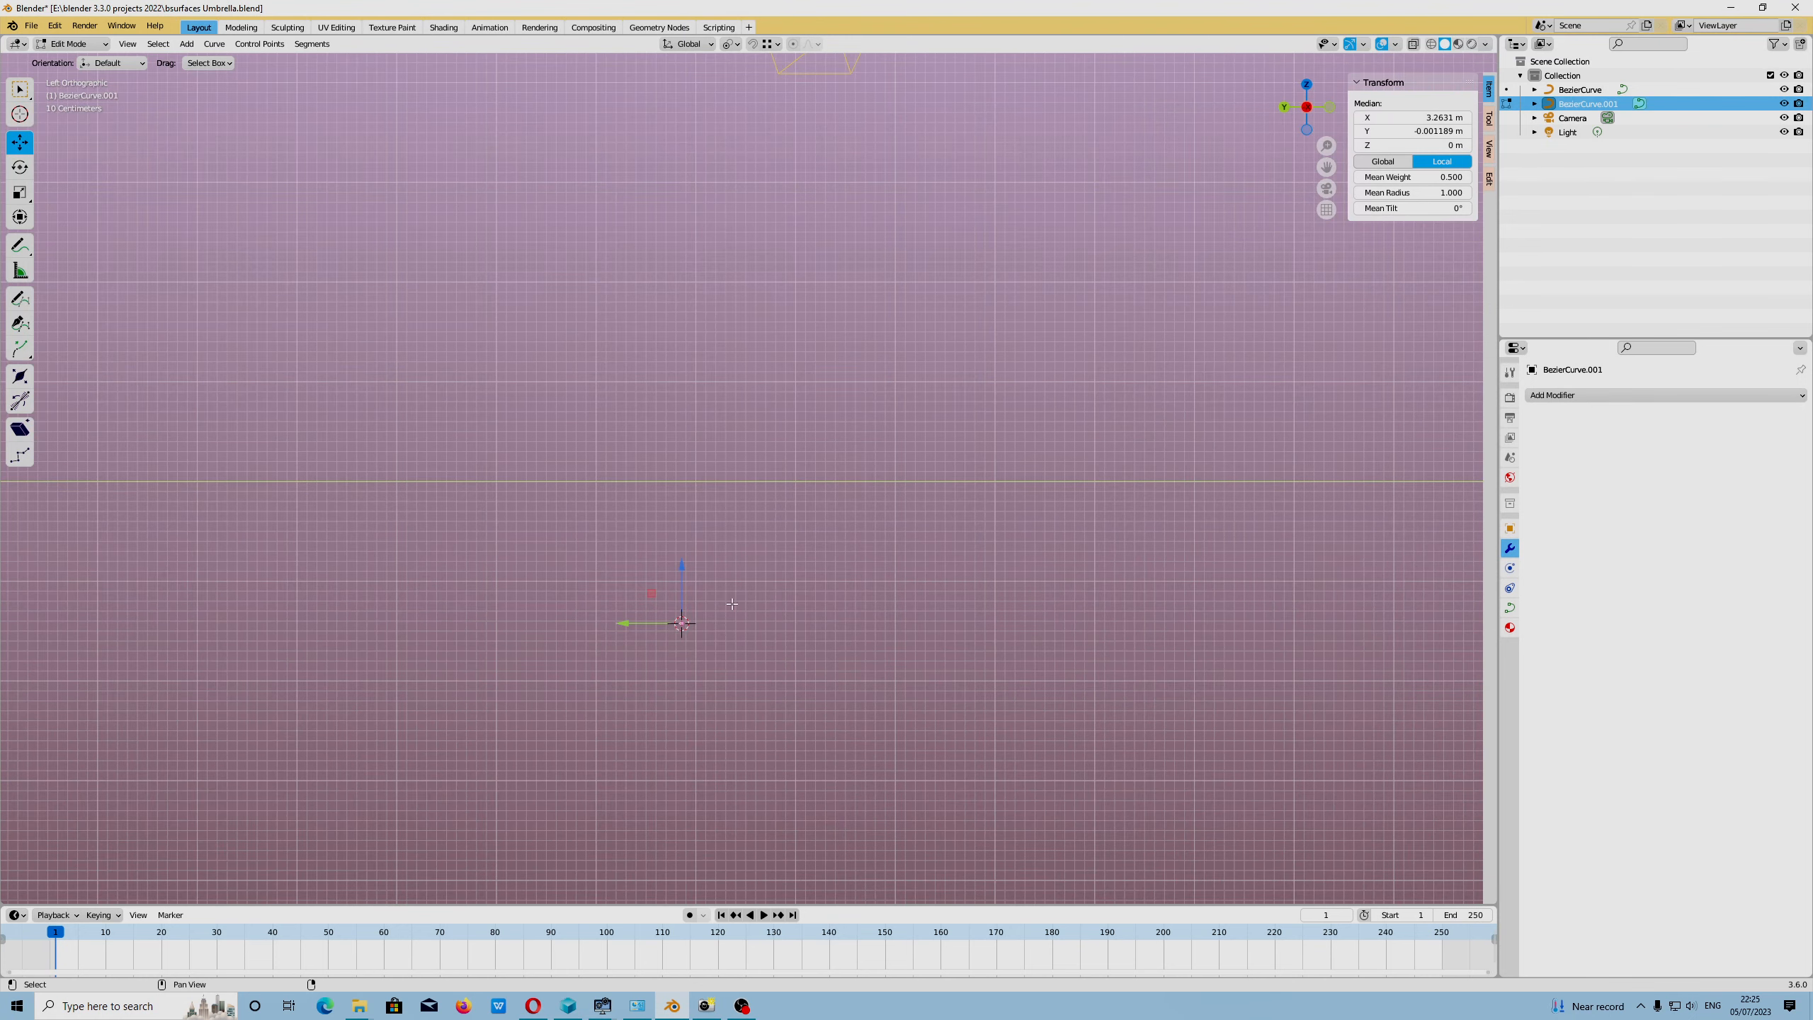
key(shift+d)
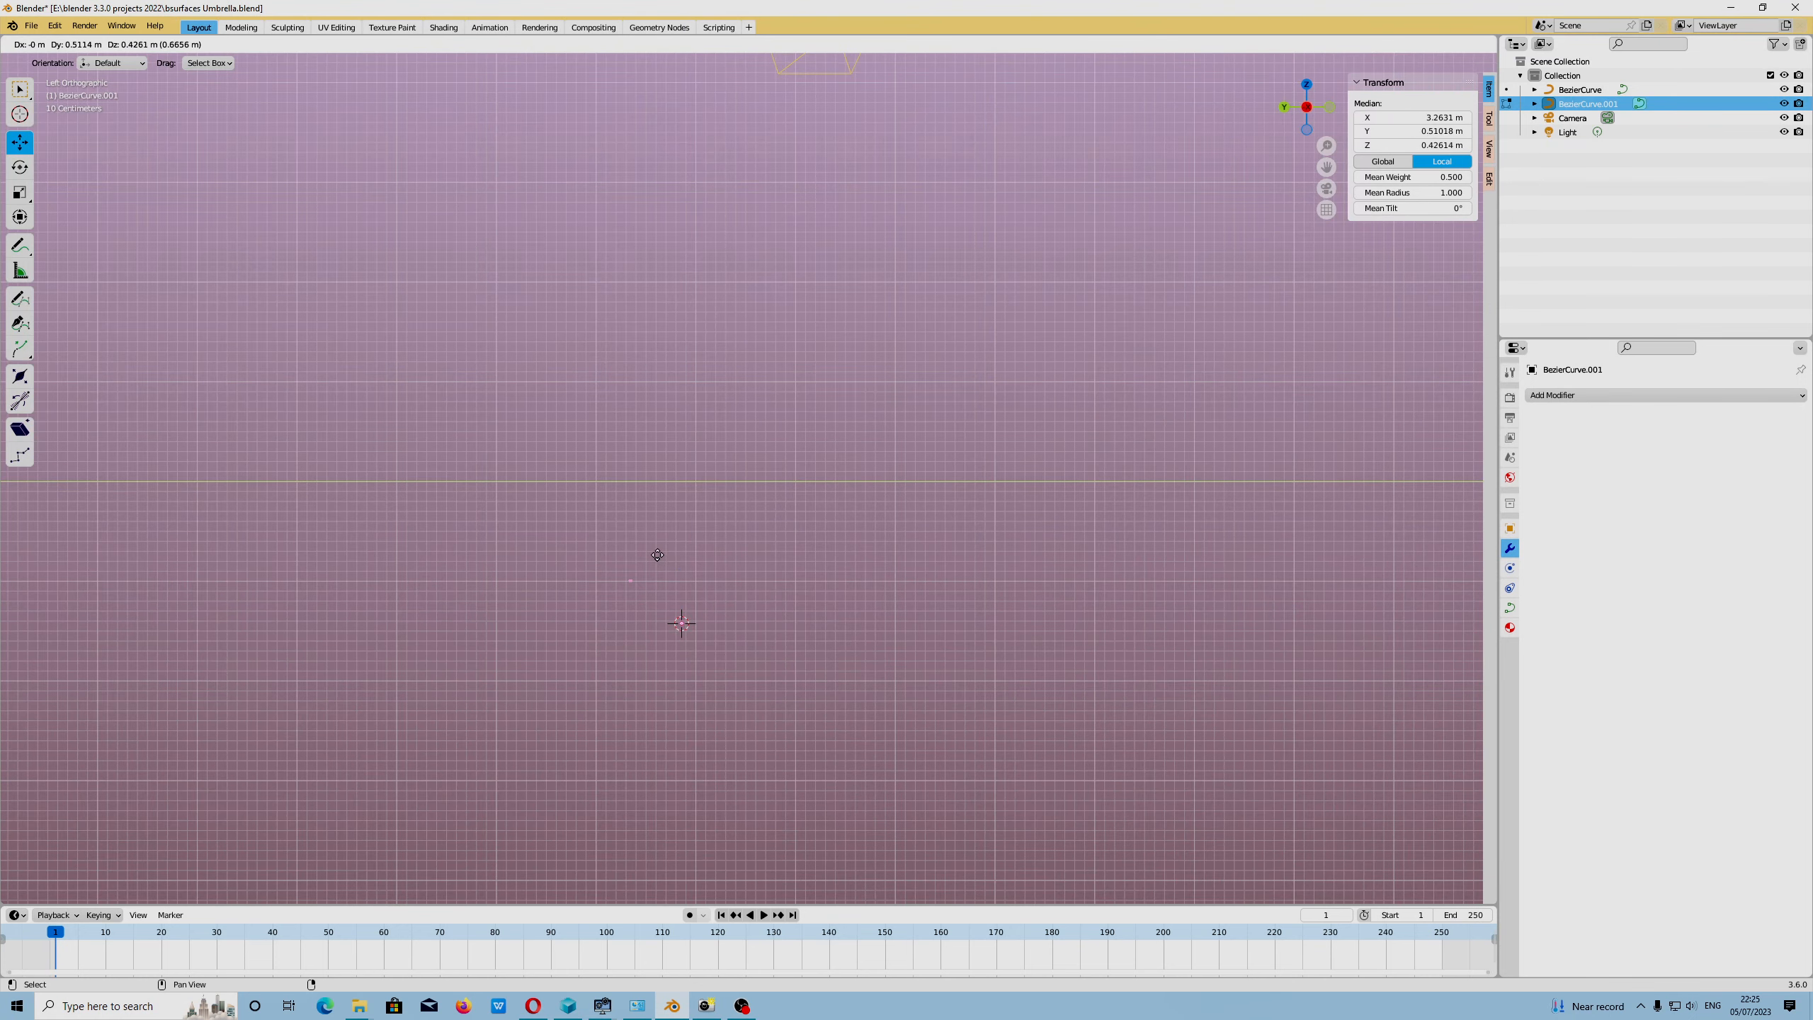
click(617, 519)
key(shift+d)
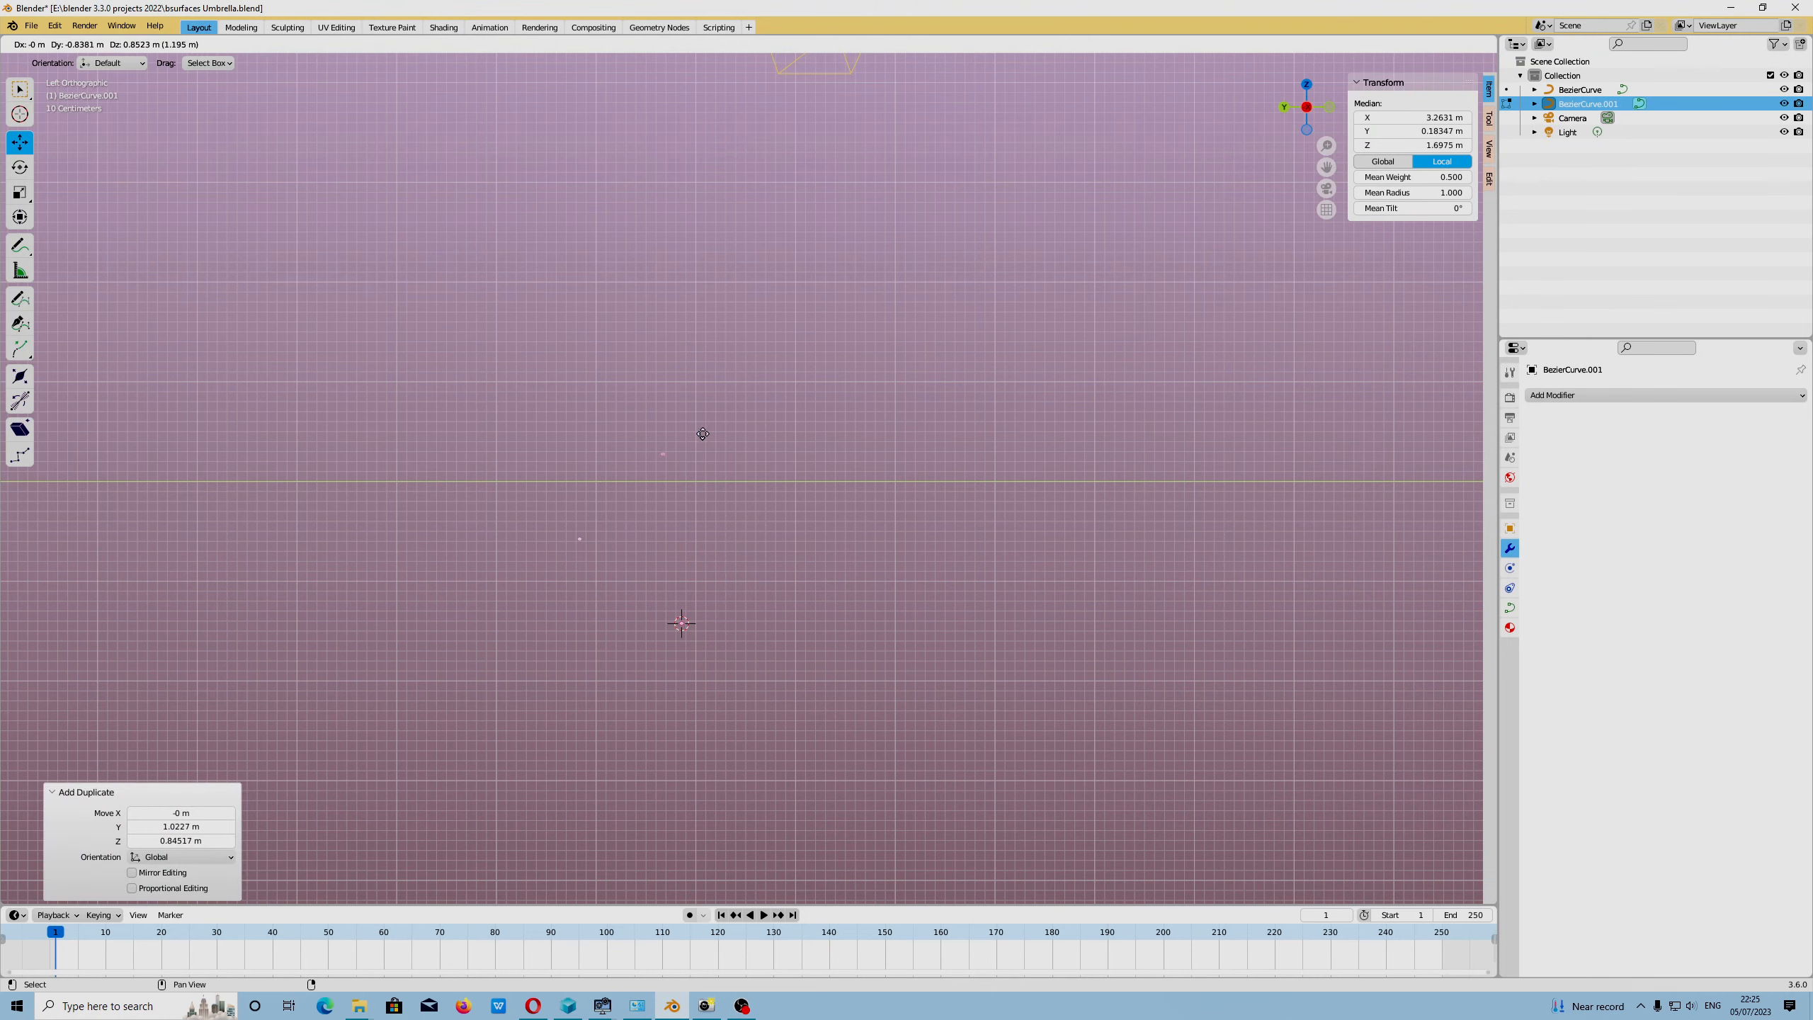
click(720, 433)
key(shift+d)
click(887, 533)
middle_drag(923, 521, 974, 423)
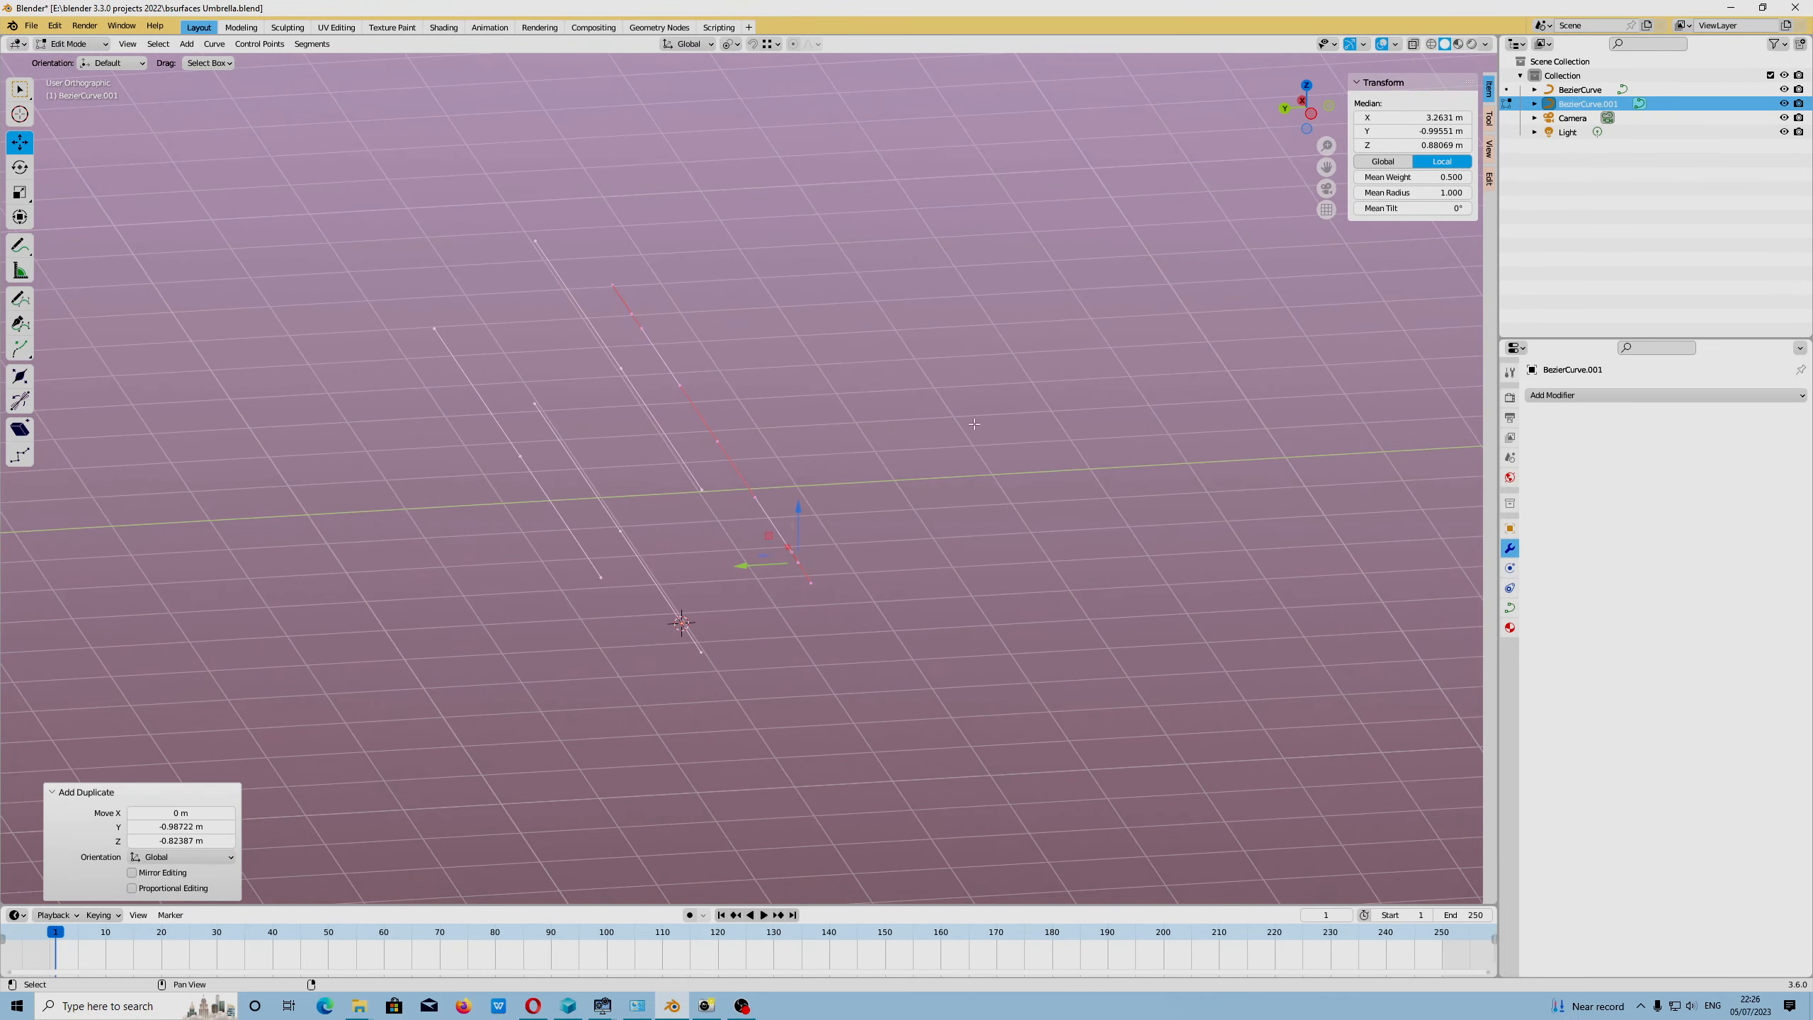
Select the far end points of all four curves and snap the 3D cursor to the center of that selection.
click(1490, 179)
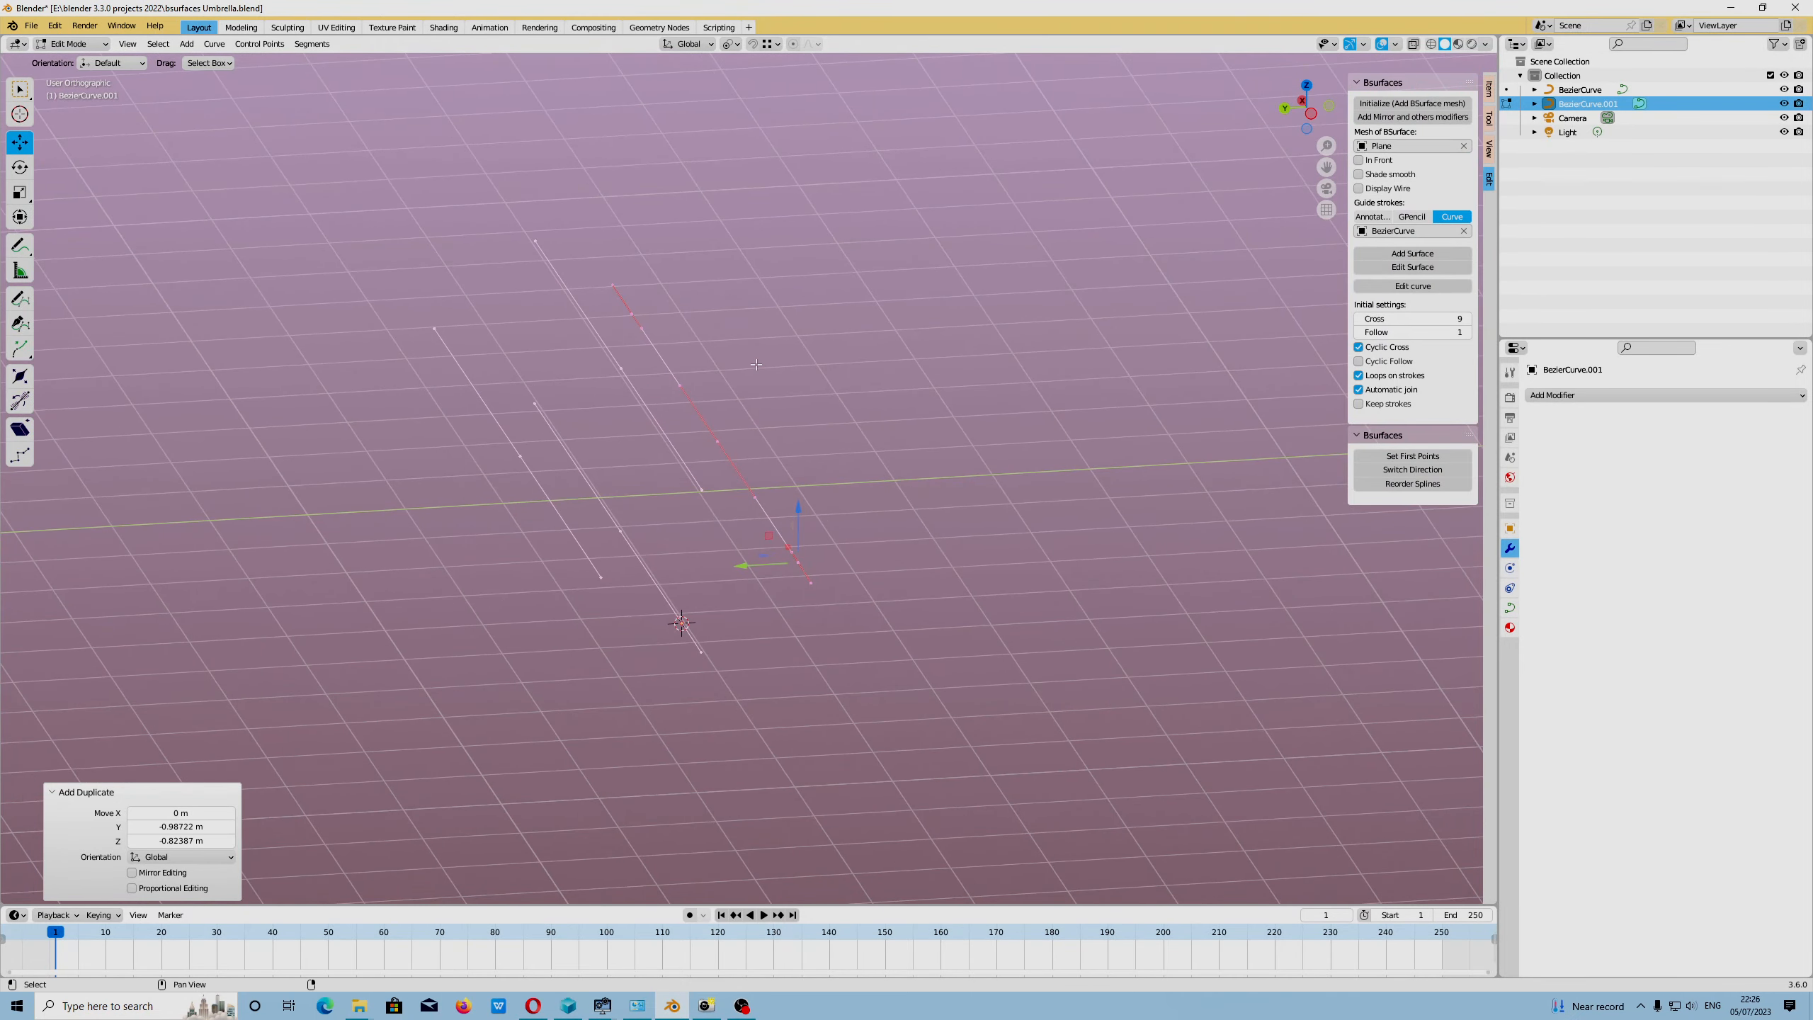
middle_drag(756, 364, 813, 635)
drag(538, 223, 807, 322)
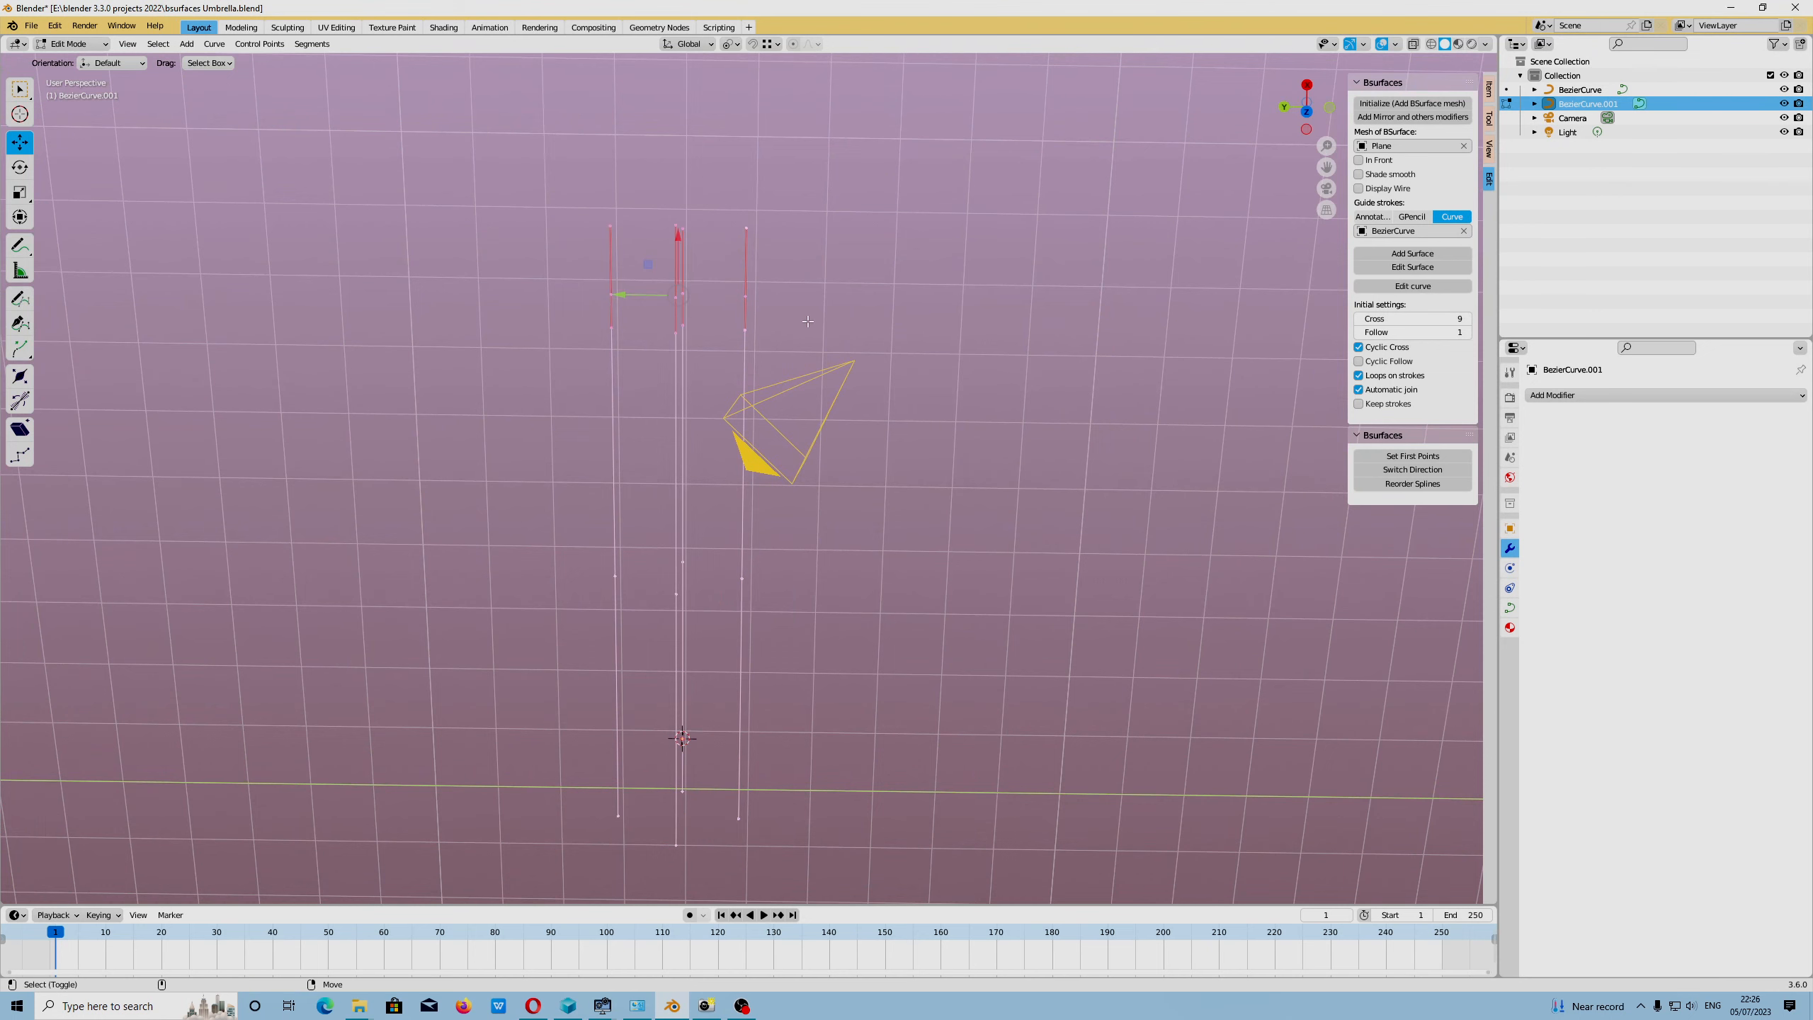
key(shift+s)
click(807, 321)
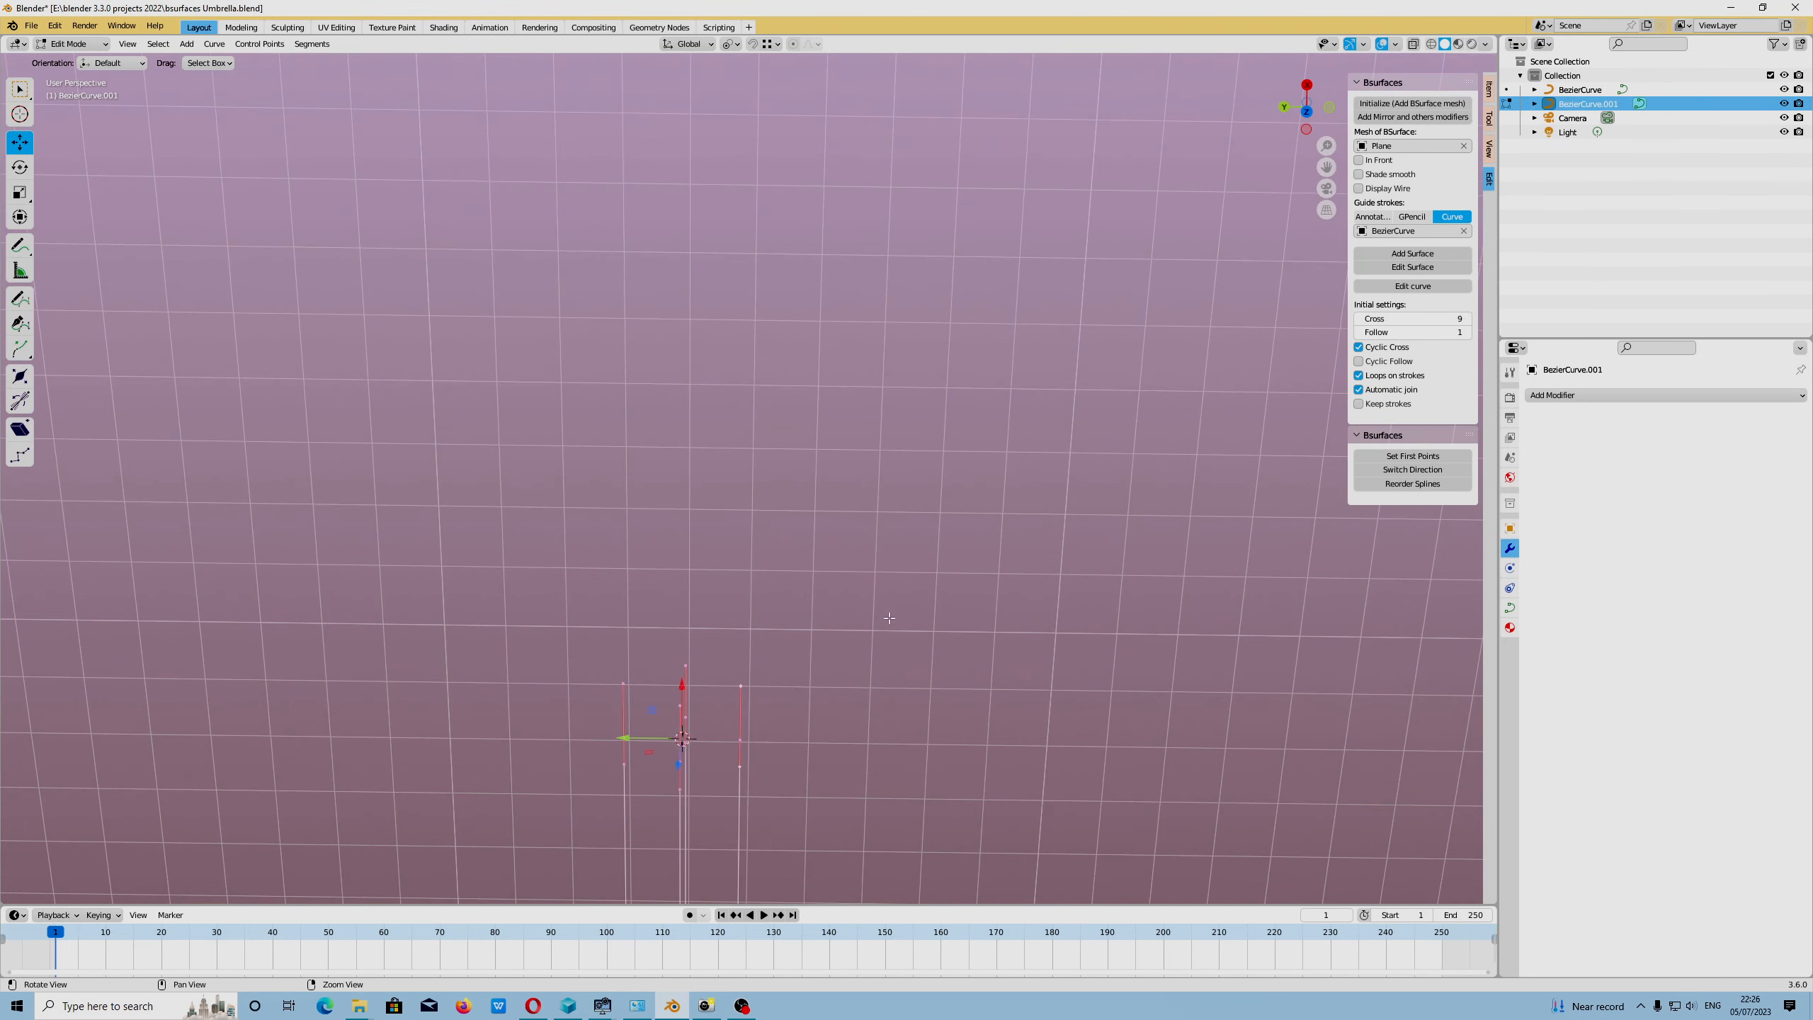
shift+middle_drag(890, 619, 936, 340)
scroll(877, 500, down, 1)
shift+middle_drag(876, 500, 867, 425)
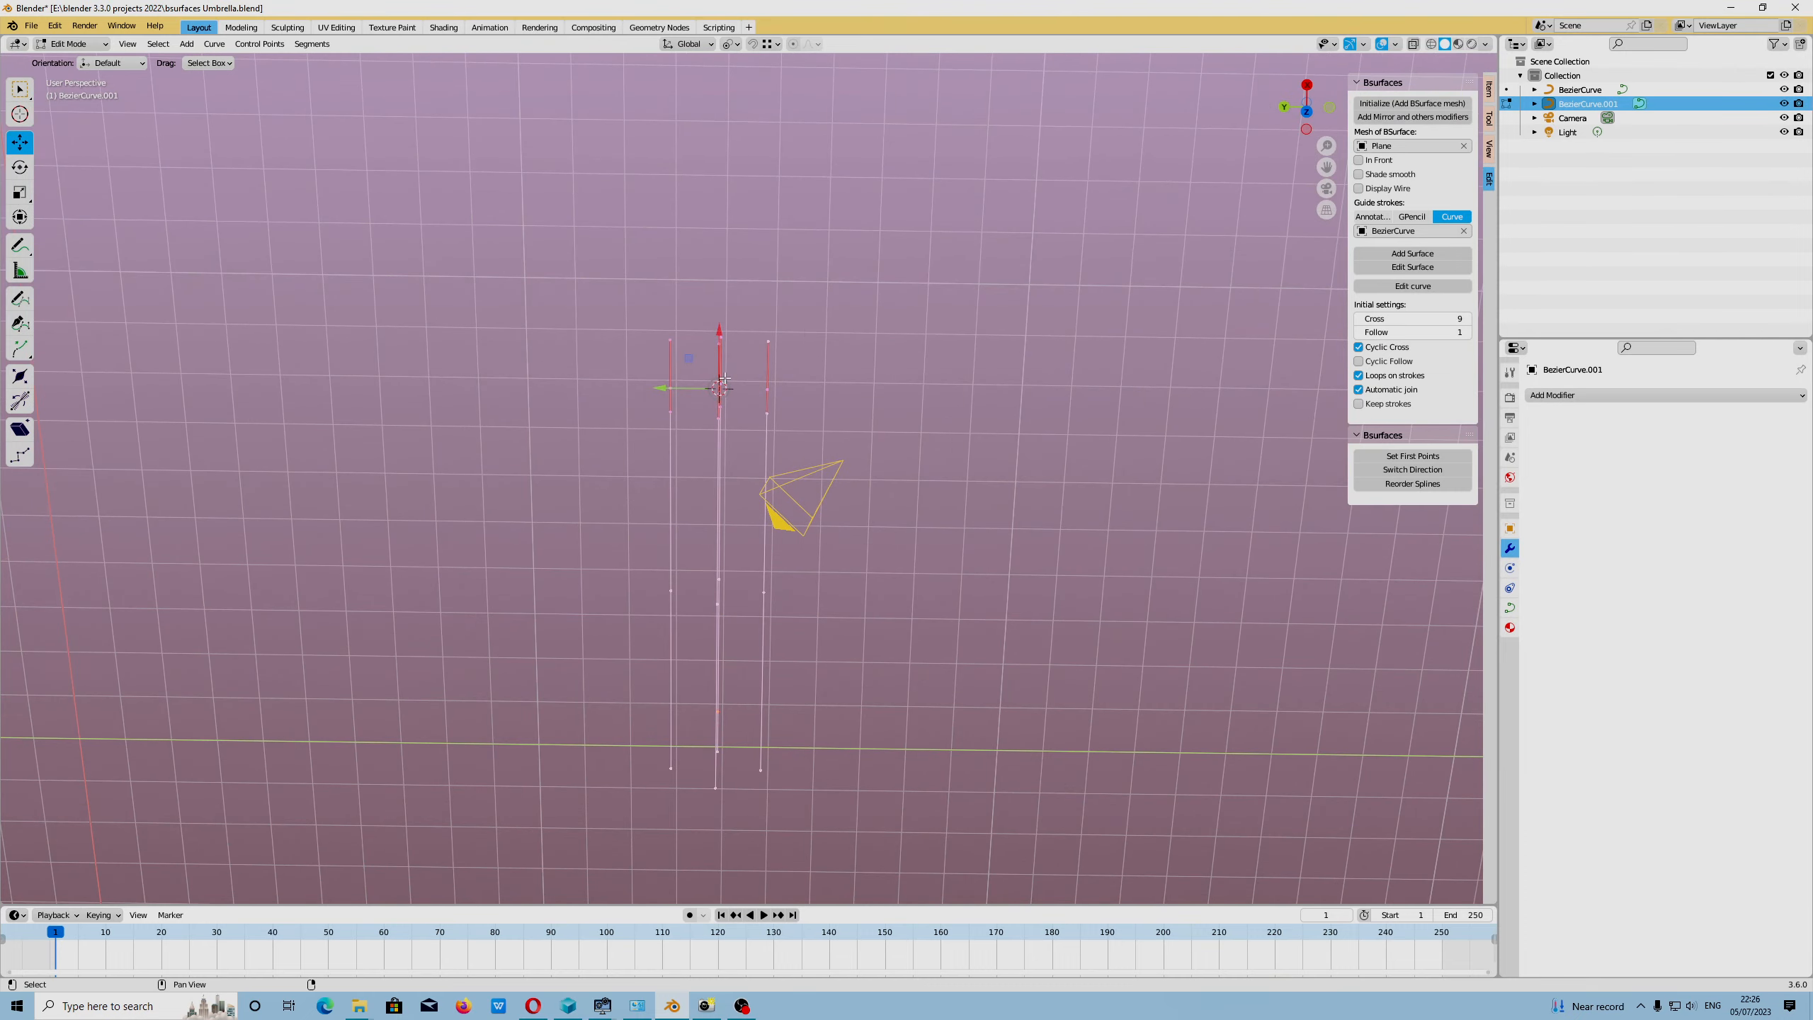
Activate the Rotate tool and enable proportional editing for the selected end points.
key(shift+space)
key(r)
middle_drag(813, 461, 760, 92)
click(793, 44)
Try twisting the selected far ends about -142° around X with a proportional size of about 0.290.
scroll(726, 369, up, 4)
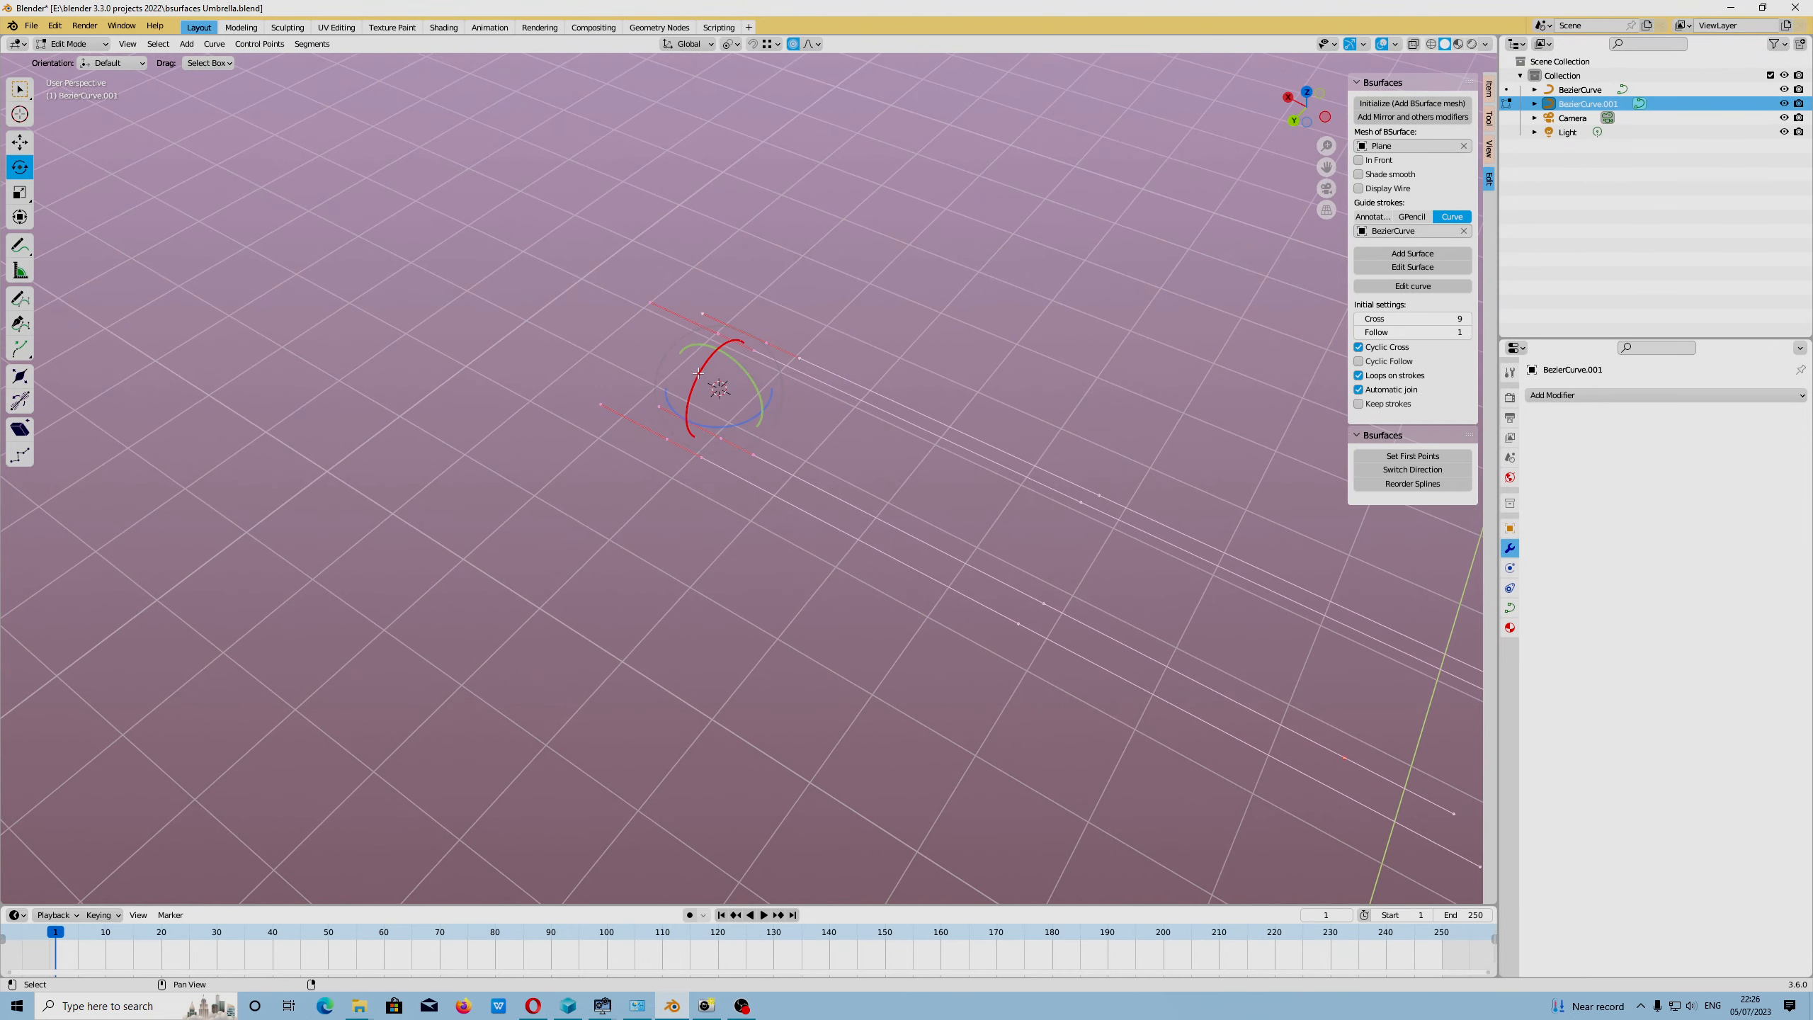
key(r)
scroll(667, 494, up, 6)
scroll(684, 404, down, 7)
scroll(684, 402, up, 7)
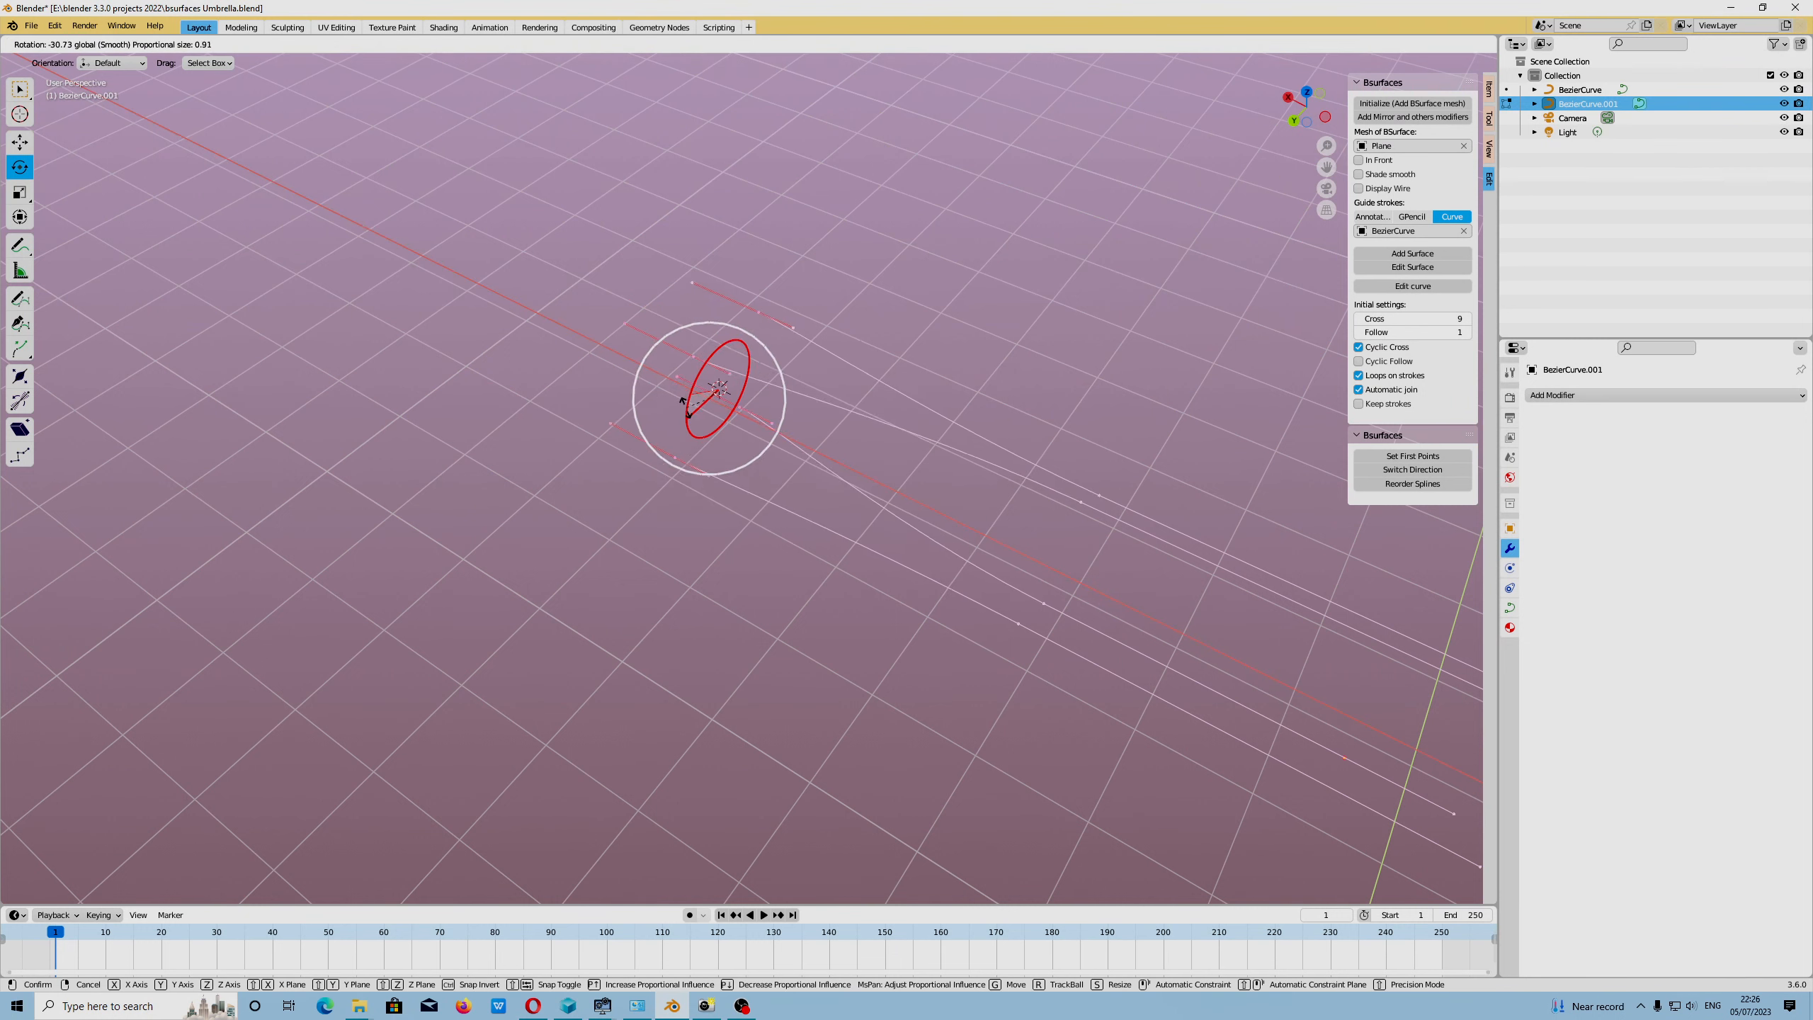
scroll(687, 408, up, 9)
drag(686, 408, 732, 486)
middle_drag(892, 621, 768, 530)
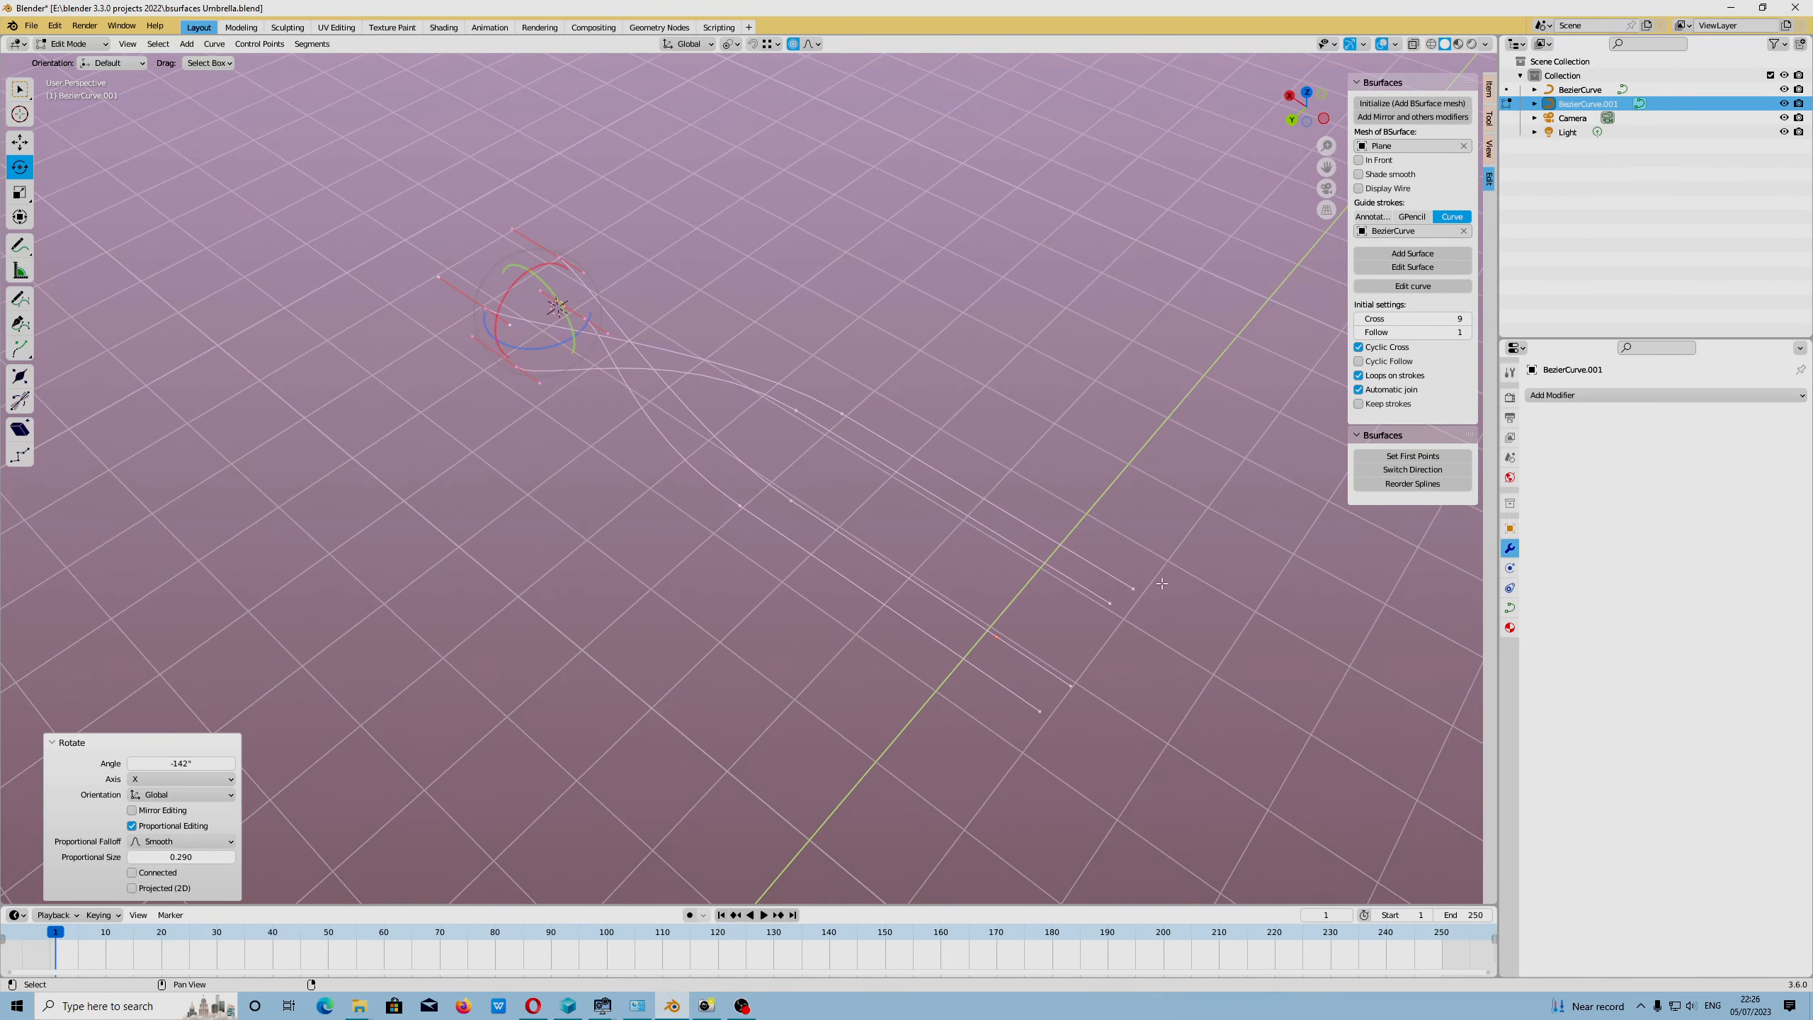
Try twisting the opposite ends of the four curves around X with the same proportional falloff.
drag(1231, 556, 1053, 704)
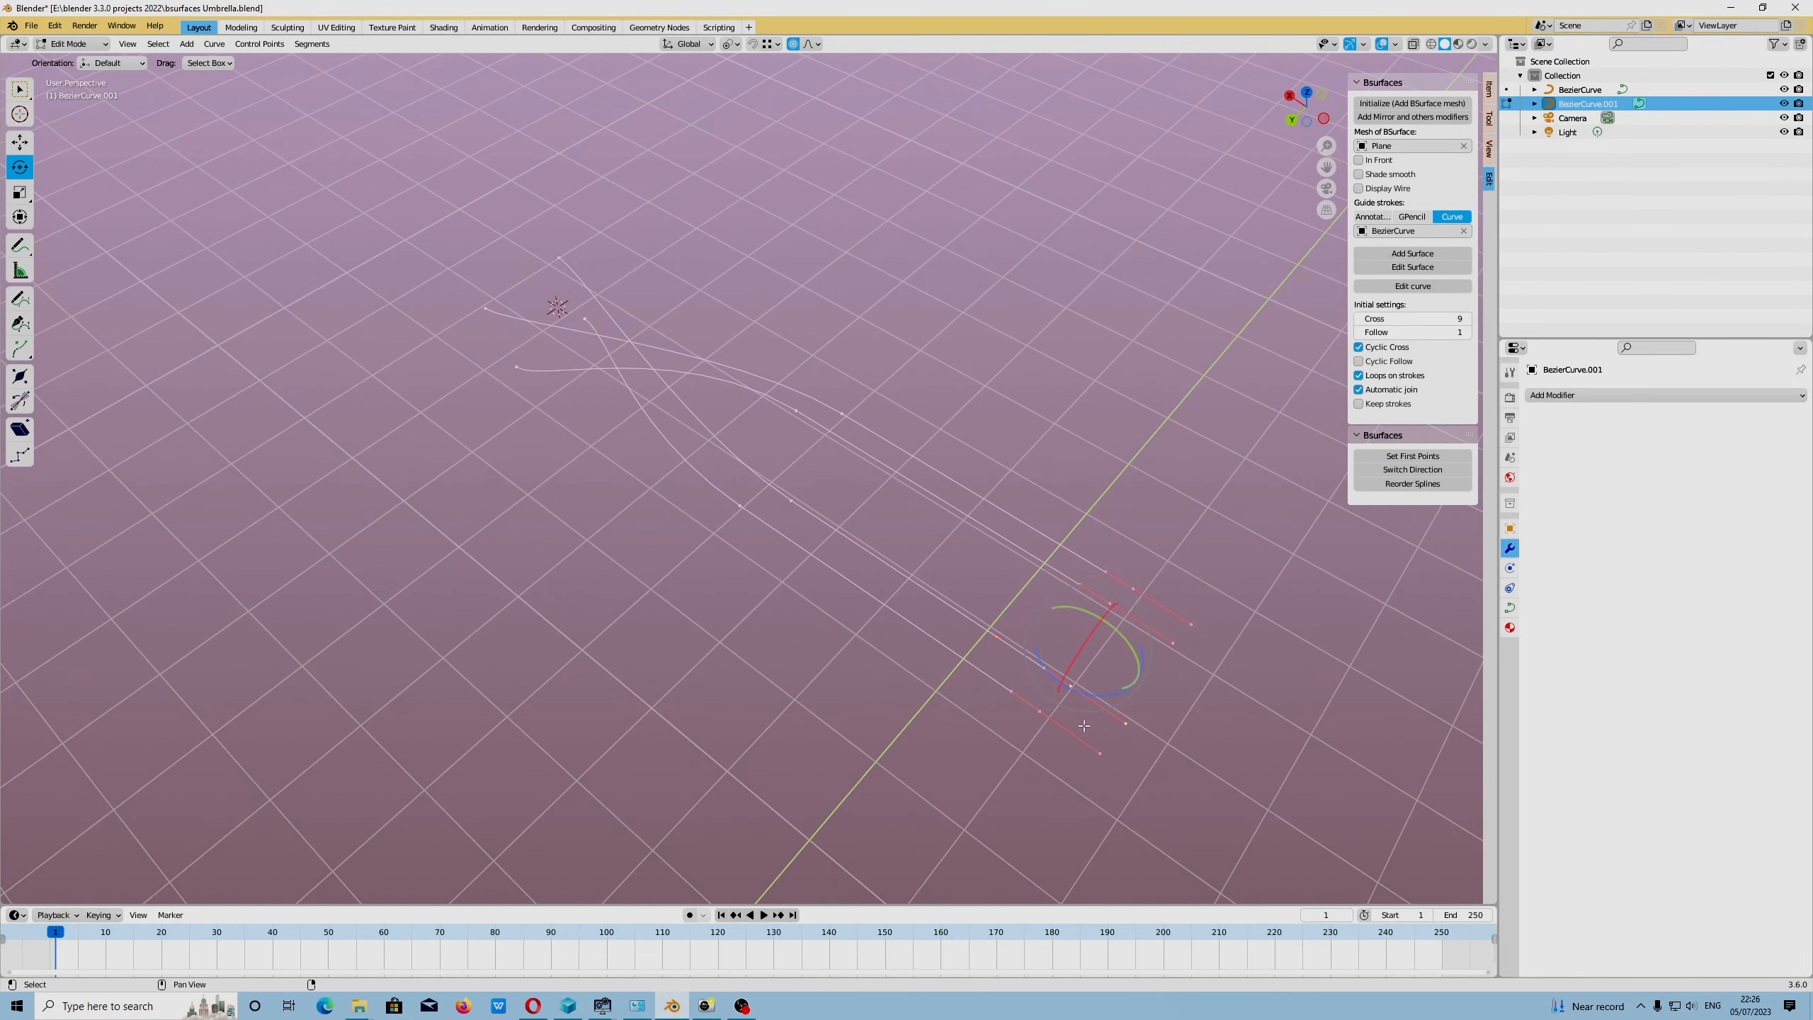
key(r)
key(x)
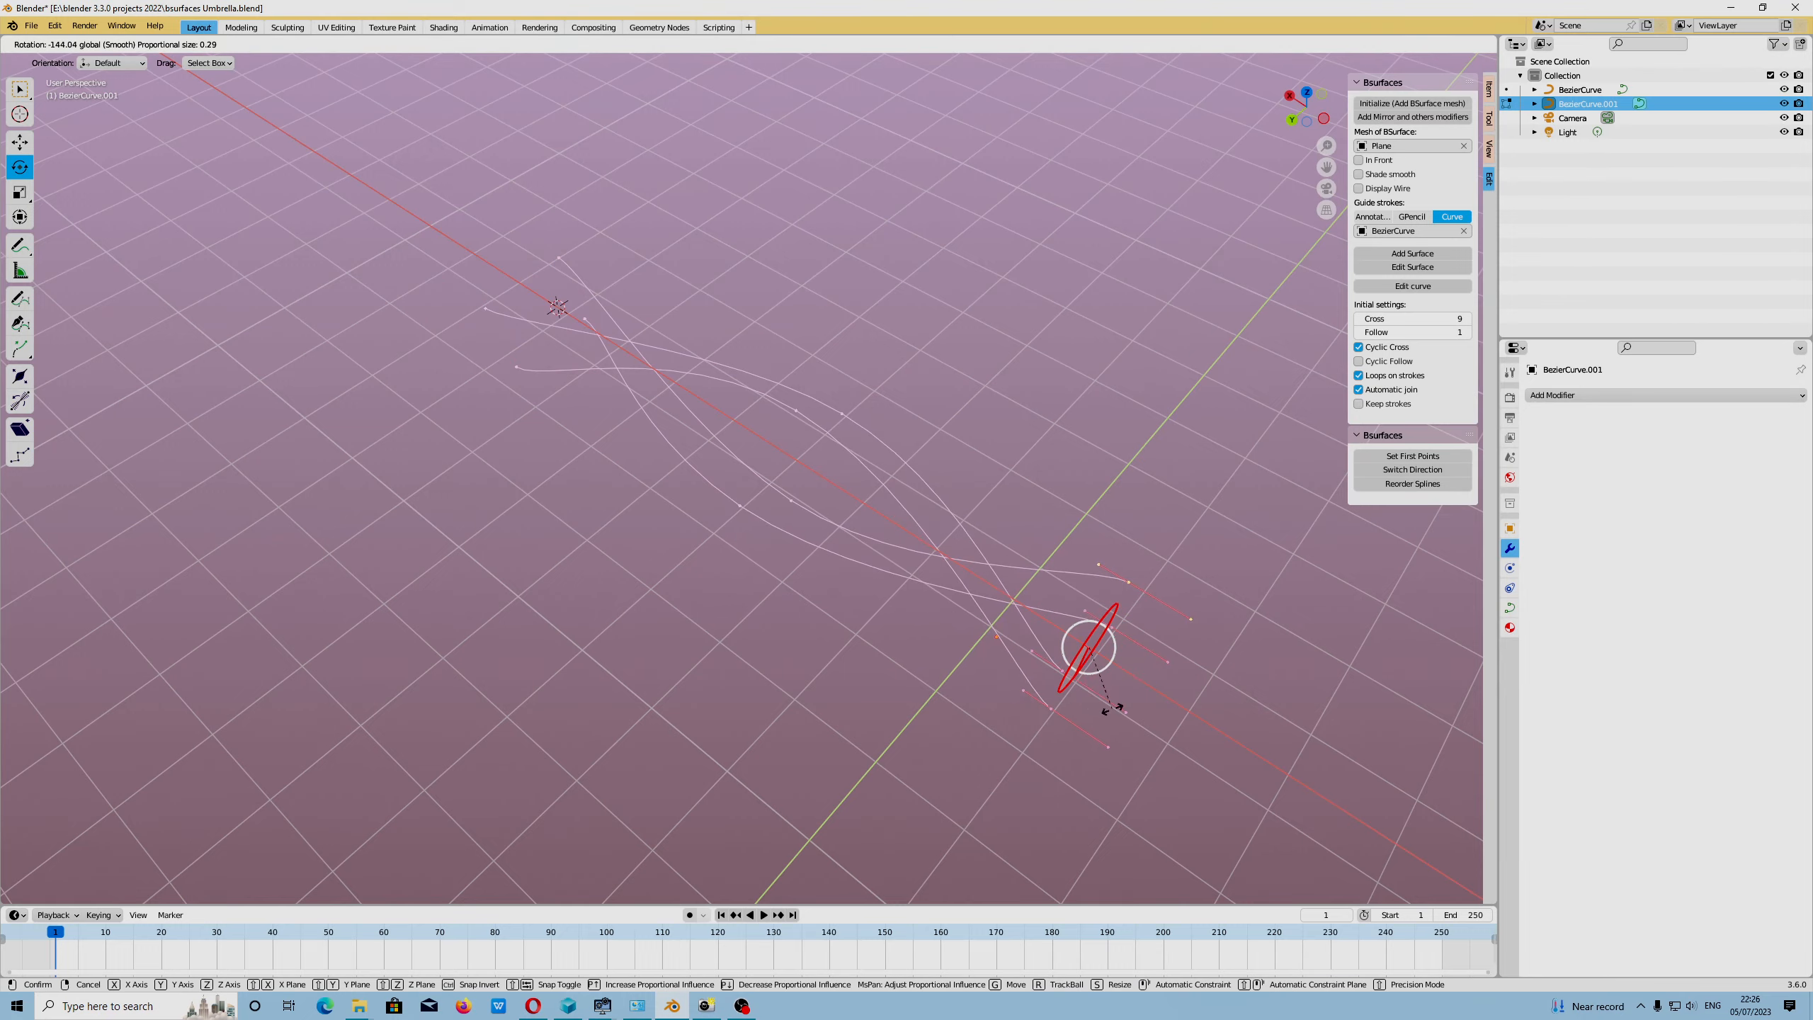
click(1099, 701)
middle_drag(1100, 701, 932, 509)
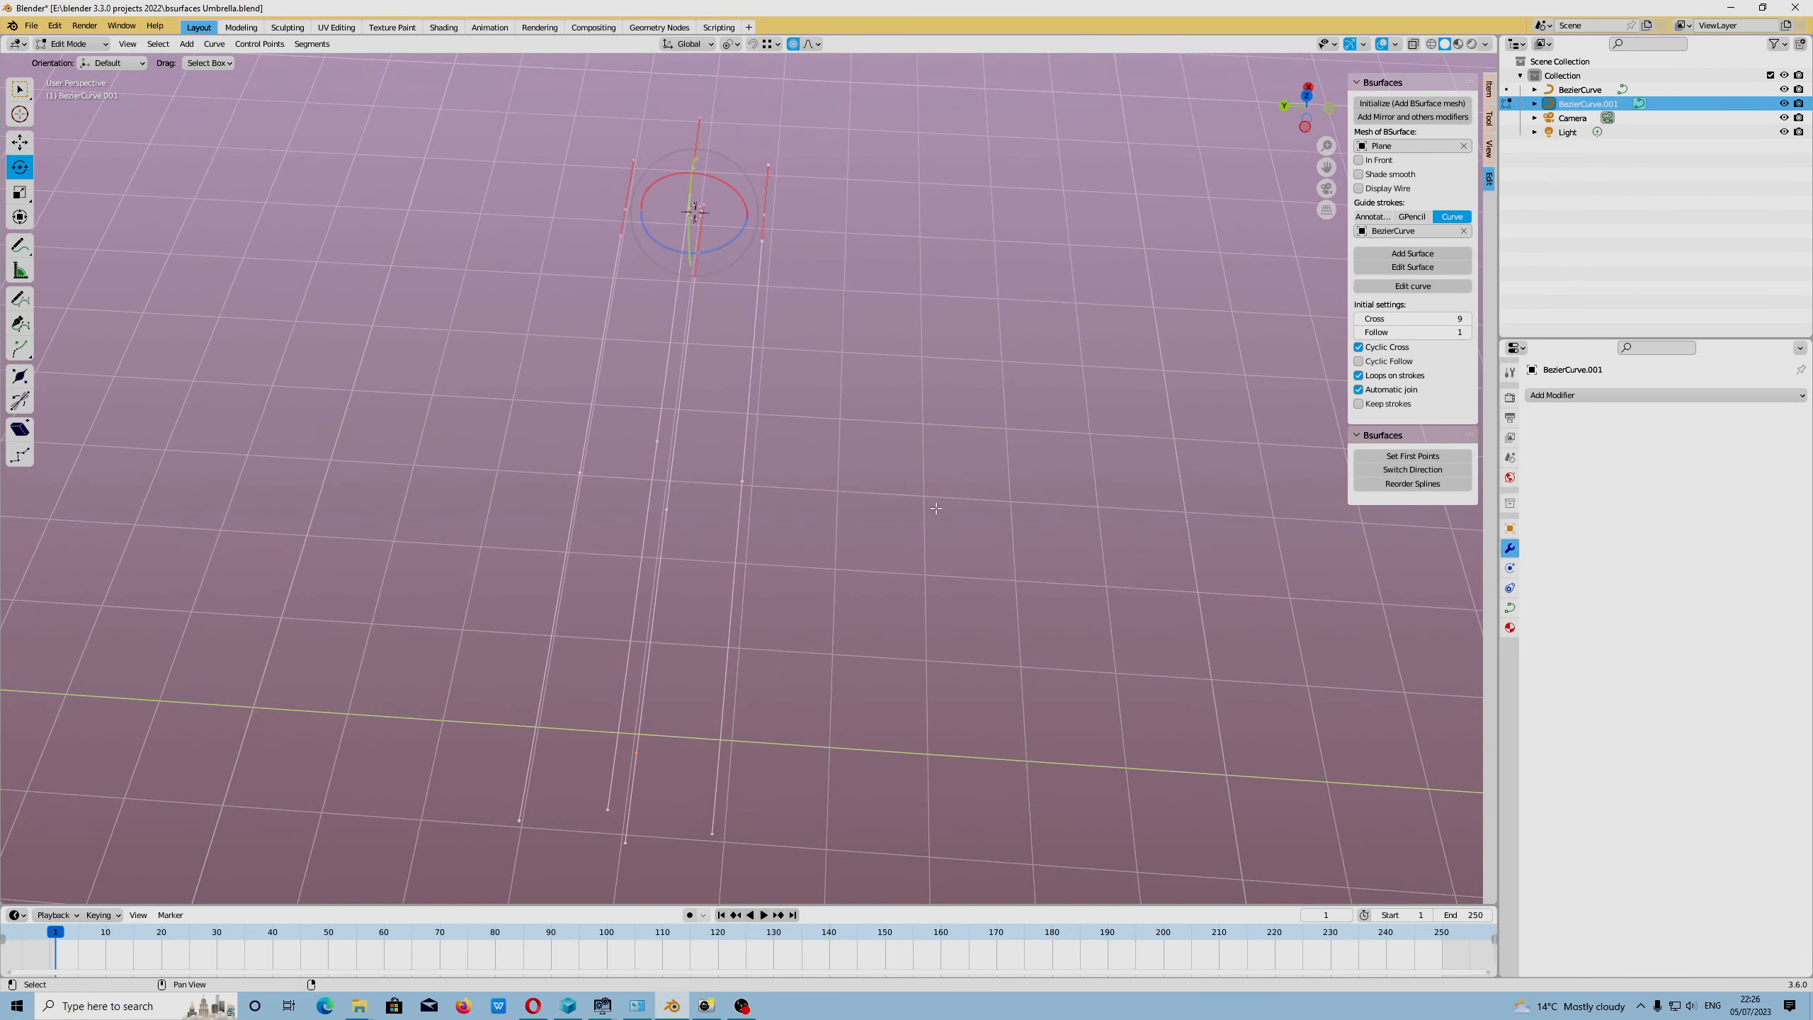
Set the pivot point to the 3D cursor and twist the far ends of the curves around X with proportional editing.
click(730, 44)
click(767, 79)
key(shift+s)
click(739, 226)
middle_drag(739, 225, 725, 187)
drag(725, 187, 621, 178)
middle_drag(901, 413, 965, 447)
Return to Object Mode, add a 2 m plane and move it about -5.76 m along Y, away from the curves.
click(71, 43)
click(72, 61)
click(186, 44)
mouse_move(229, 60)
click(318, 60)
key(g)
key(y)
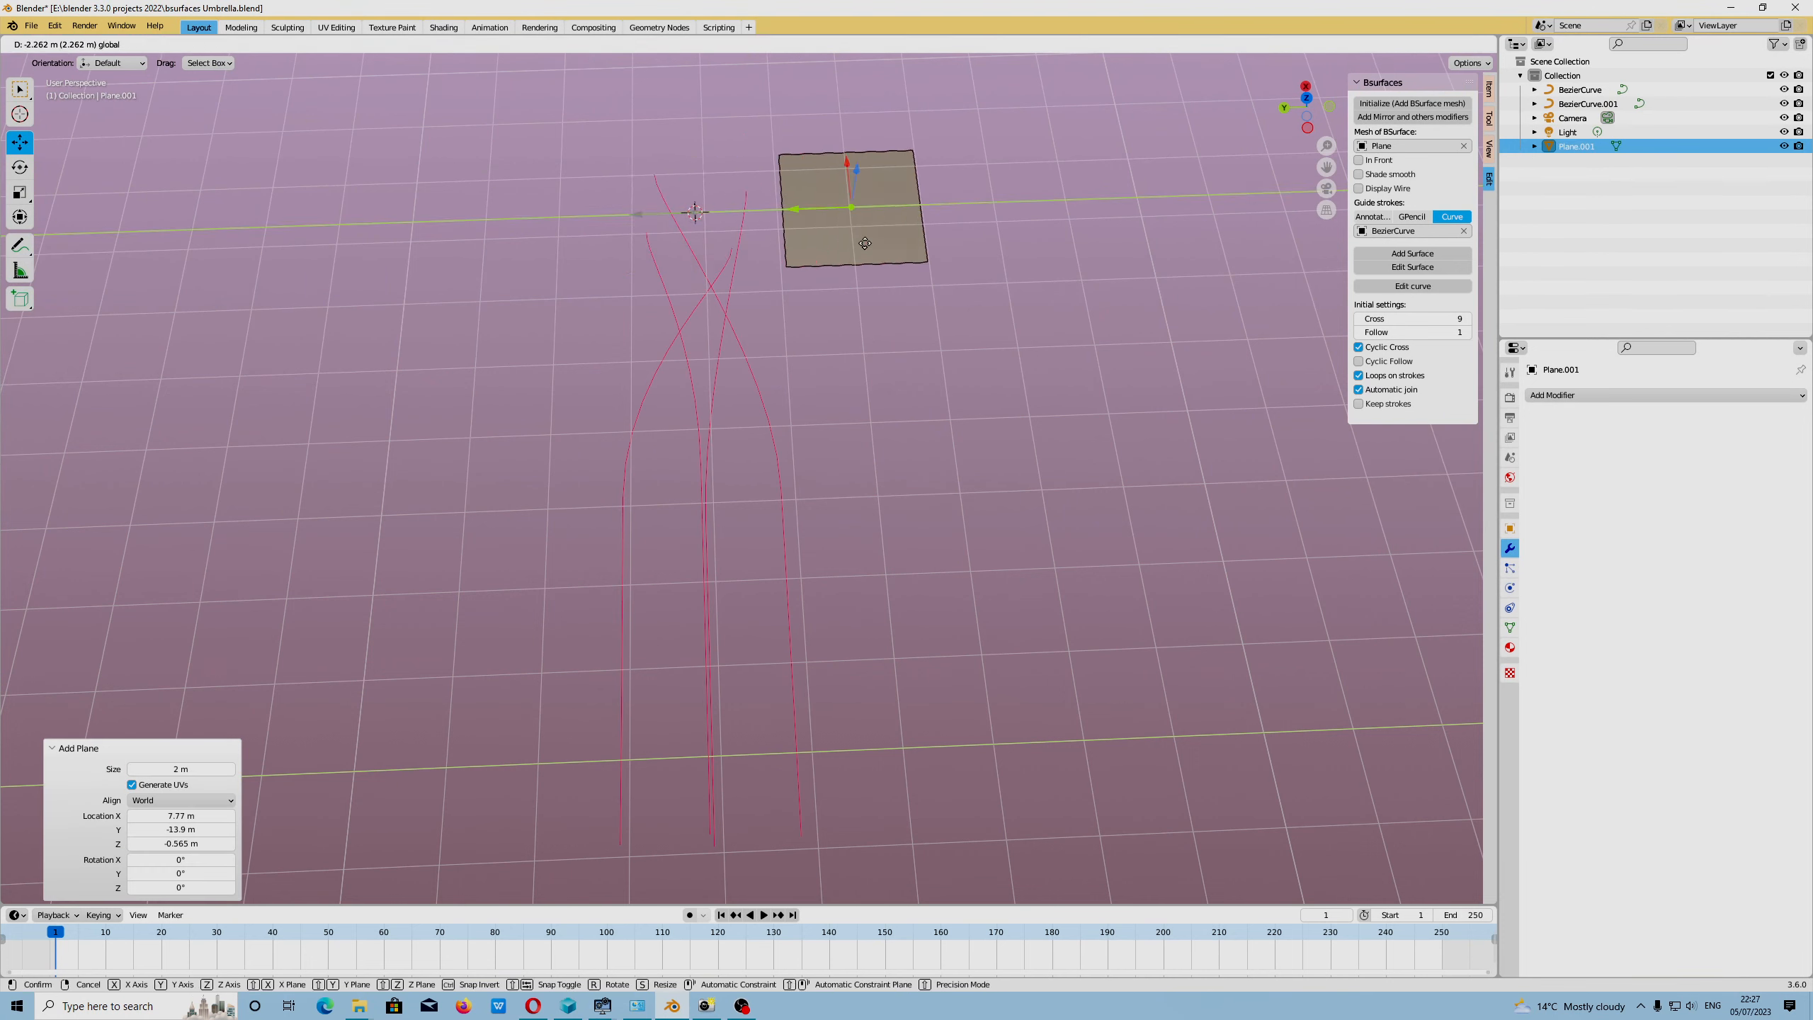
click(1039, 274)
middle_drag(1039, 274, 909, 450)
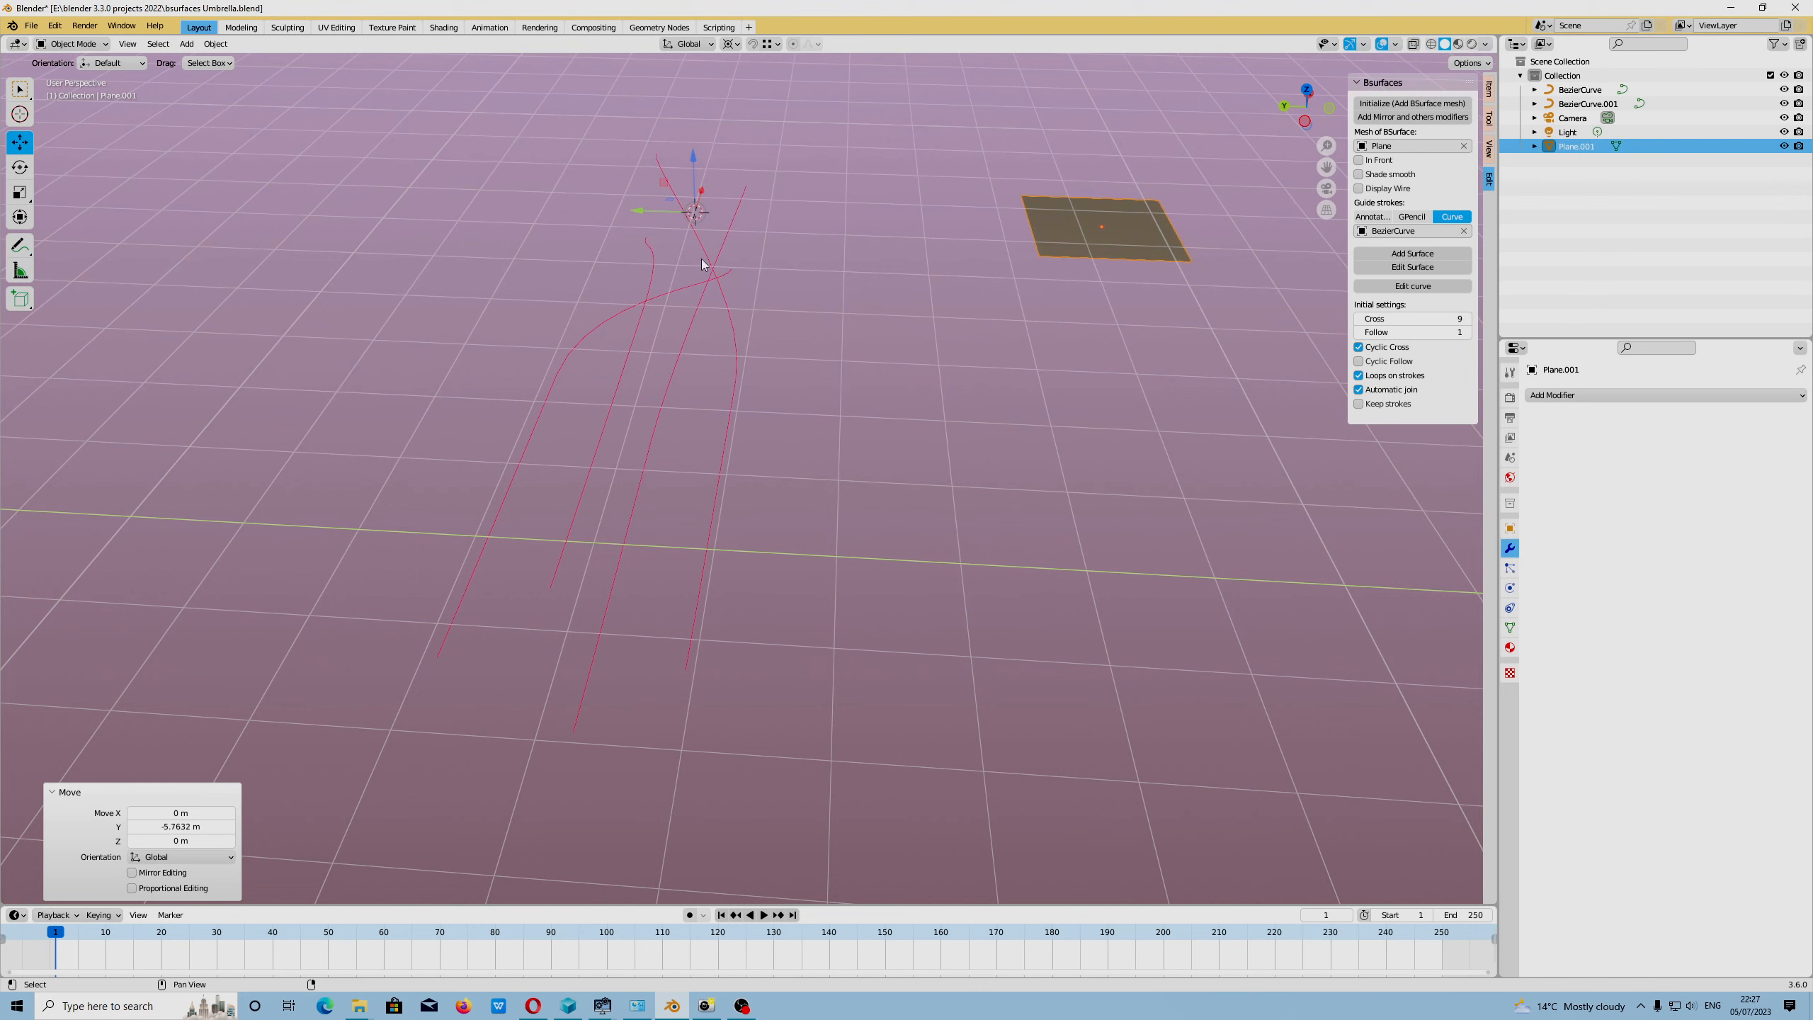
Replace the Bsurfaces mesh with Plane.001 and the guide strokes with BezierCurve.001, then add the surface.
click(1462, 147)
click(1465, 188)
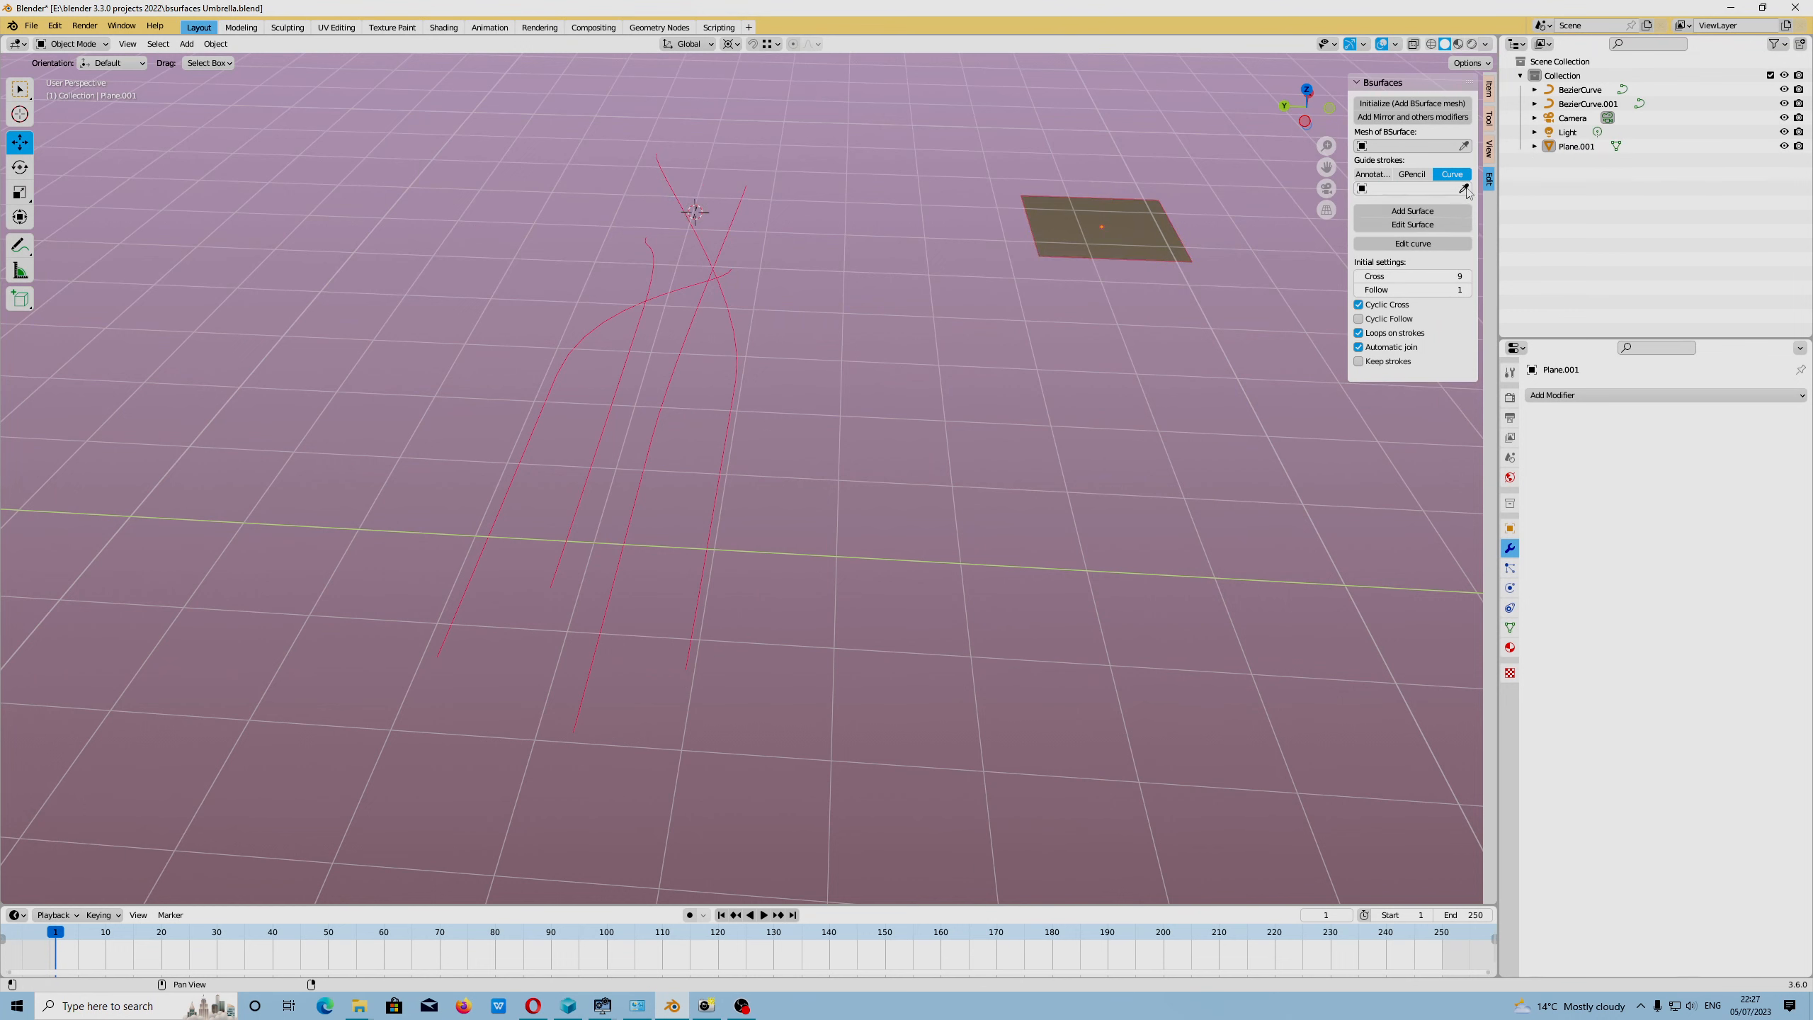
click(1463, 146)
click(1086, 221)
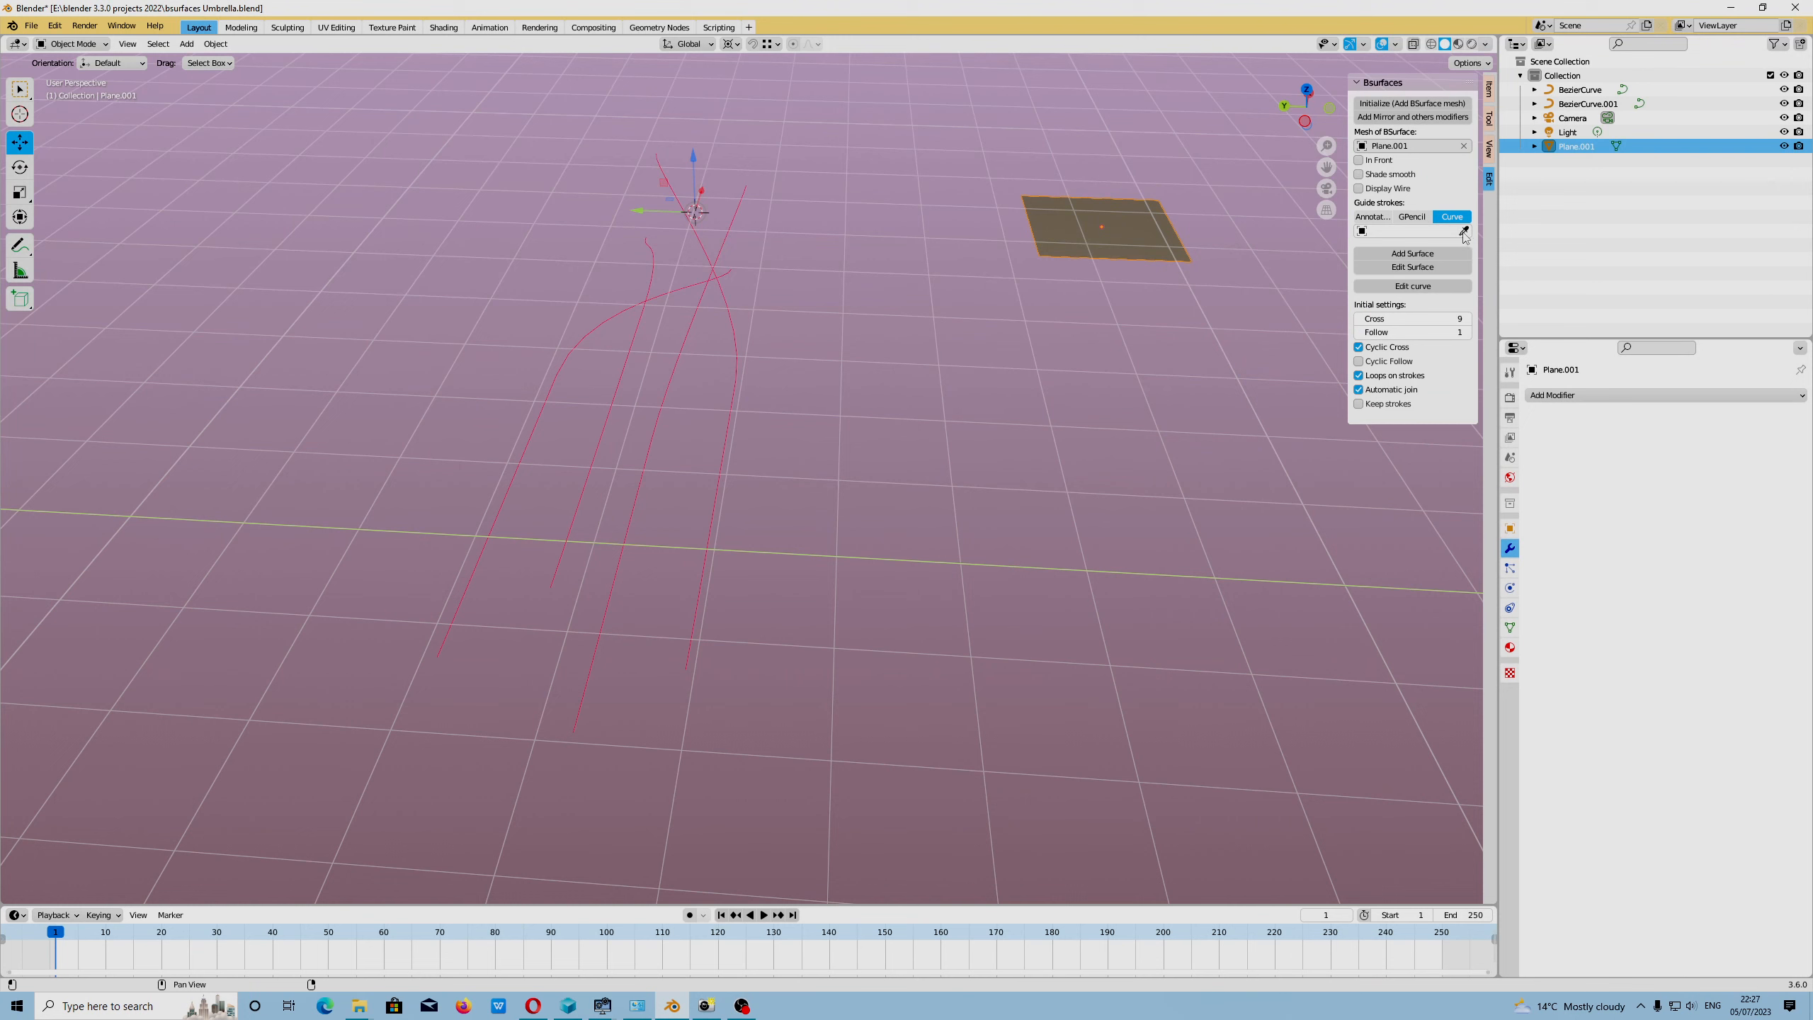
click(1463, 231)
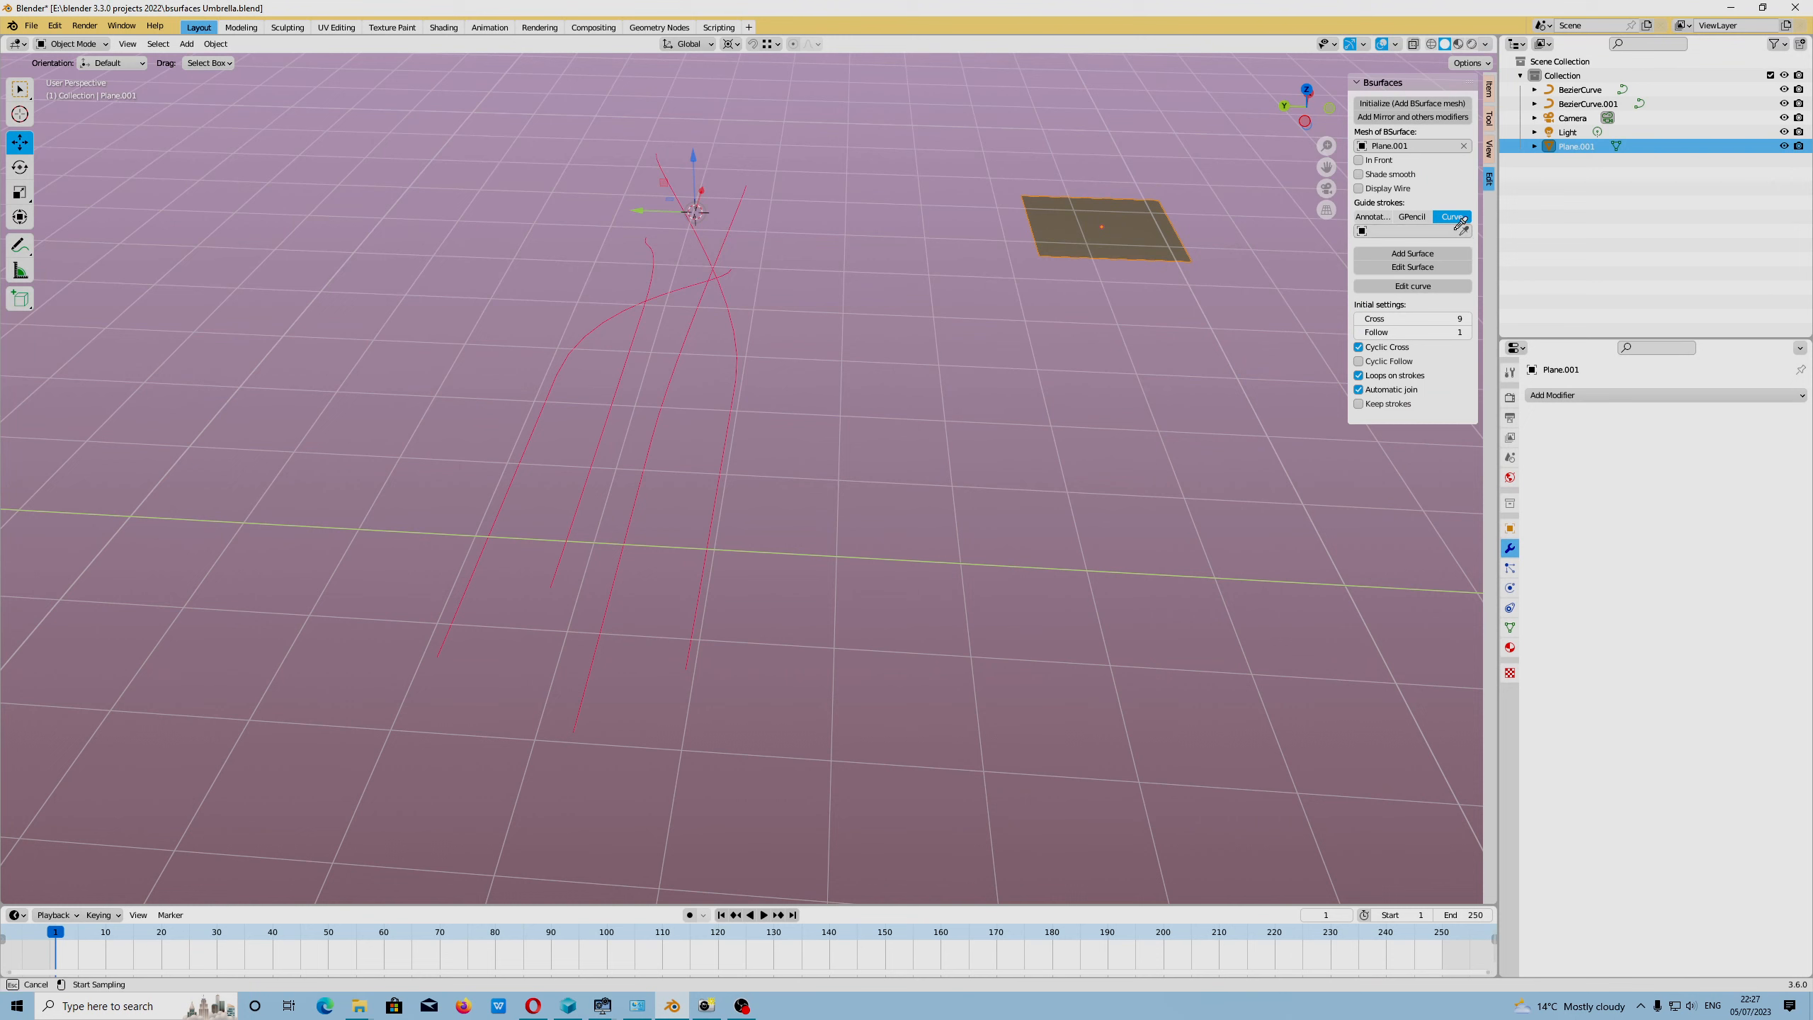
click(715, 264)
click(1413, 253)
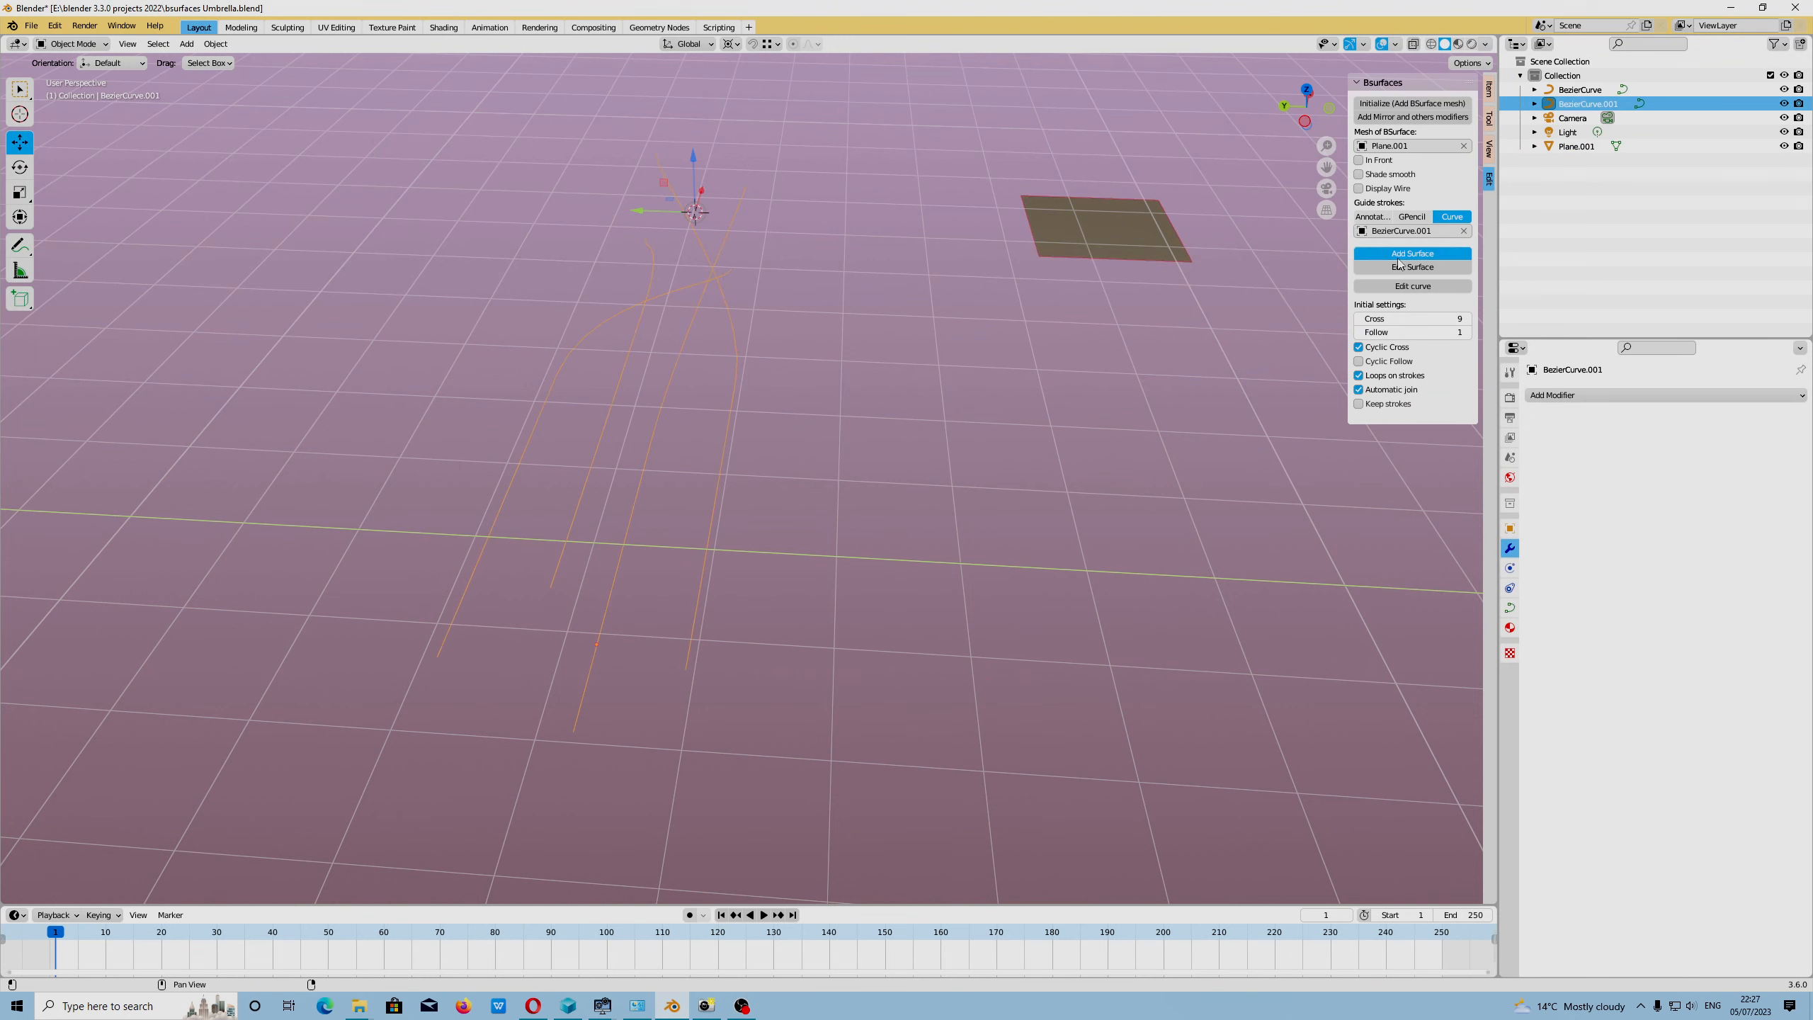
Set the new surface's Follow to 5 and switch Loops on strokes off and back on to compare.
middle_drag(253, 714, 457, 774)
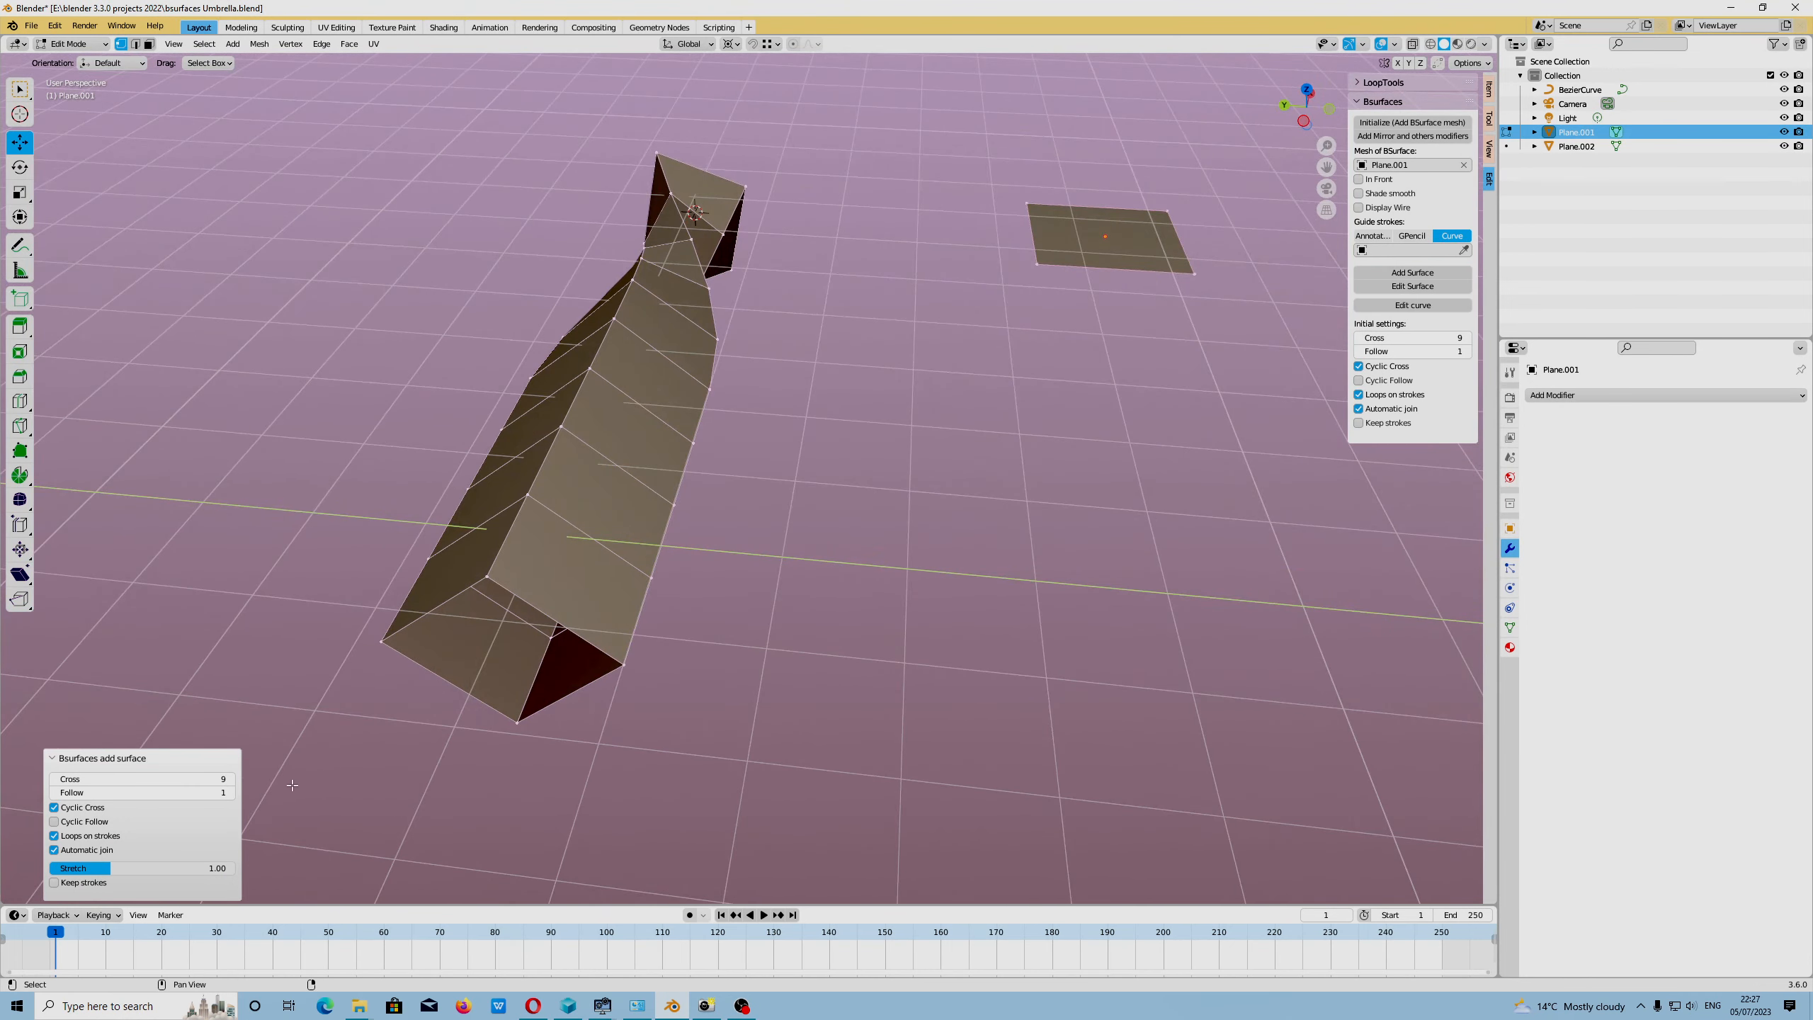
click(232, 793)
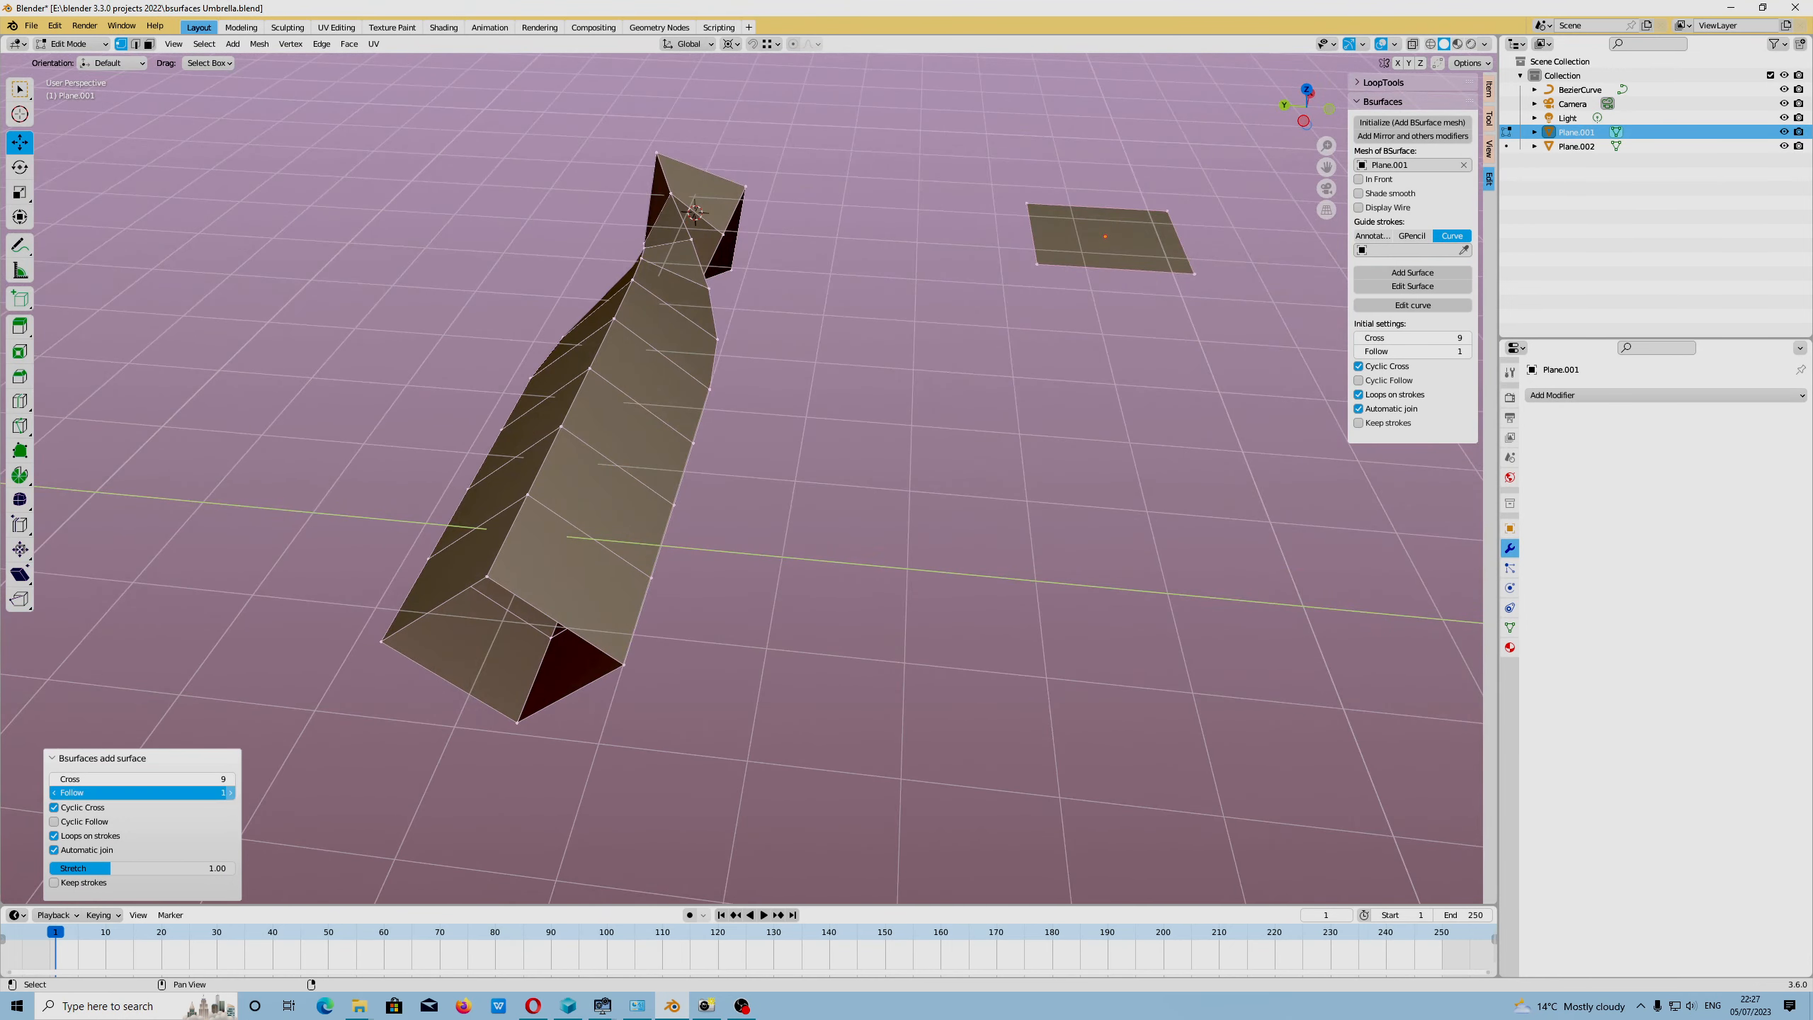
click(232, 793)
click(232, 792)
click(231, 792)
middle_drag(659, 679, 684, 720)
click(55, 836)
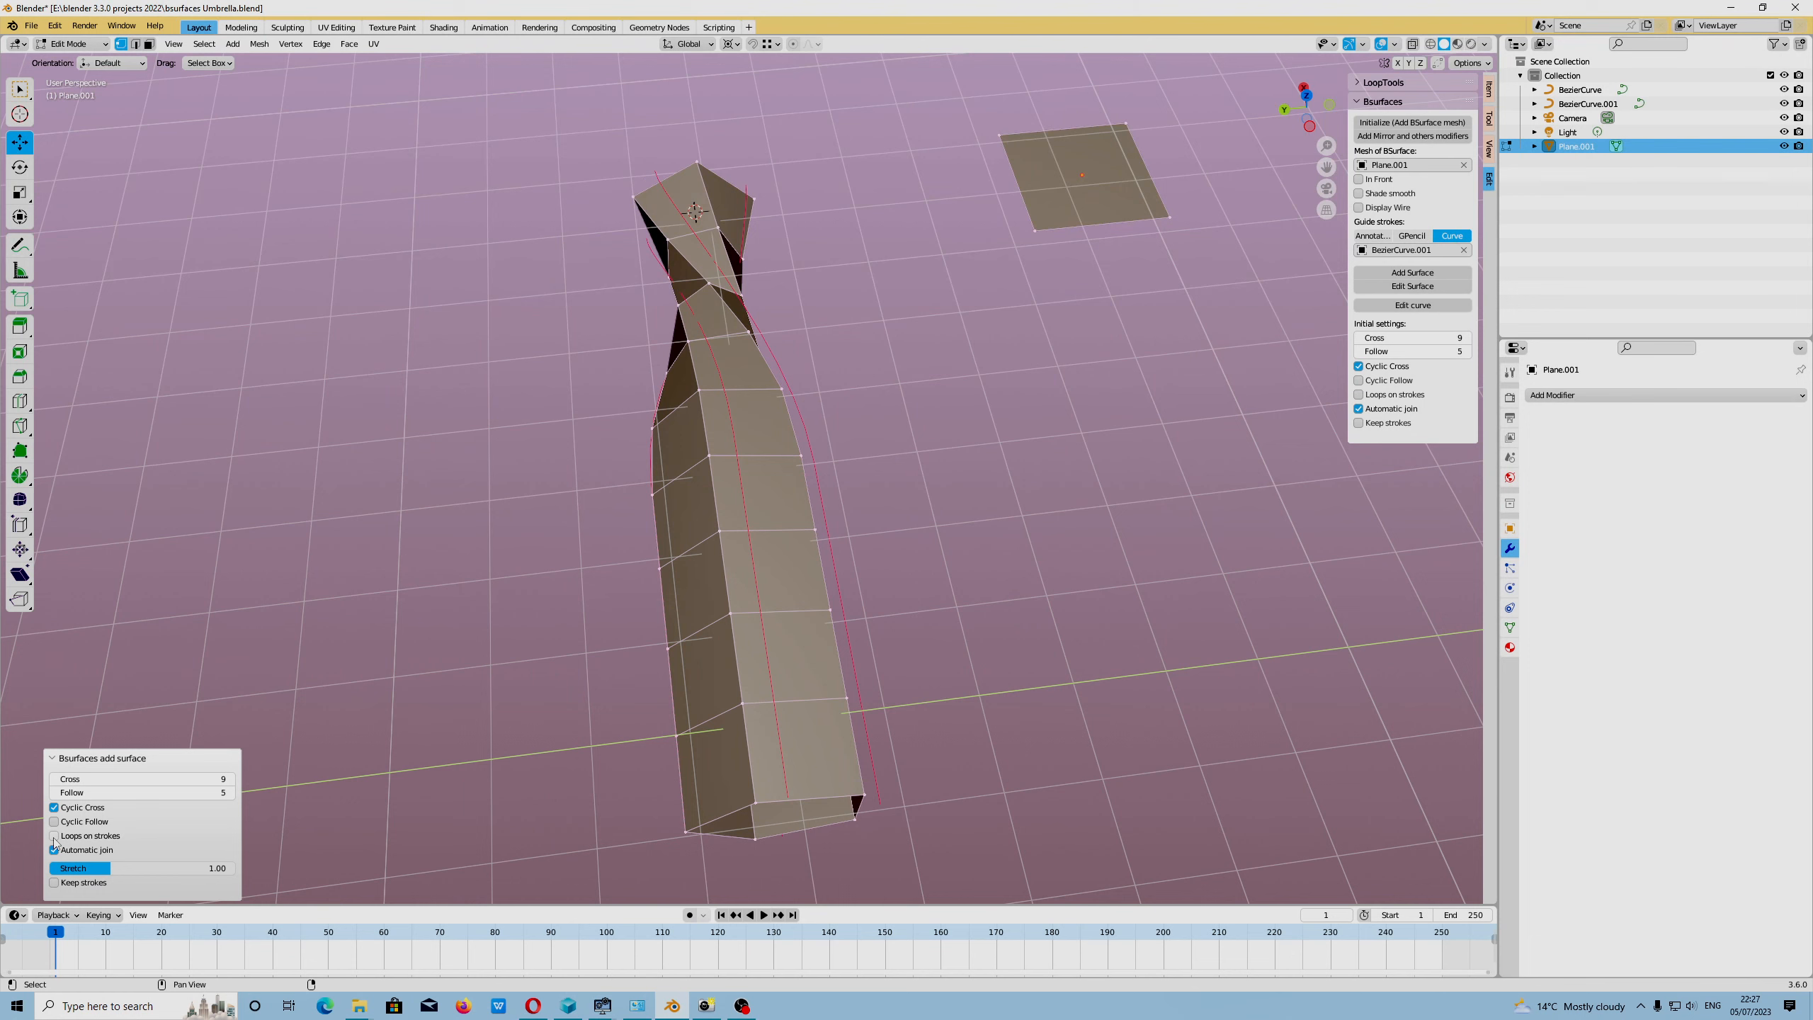
click(55, 836)
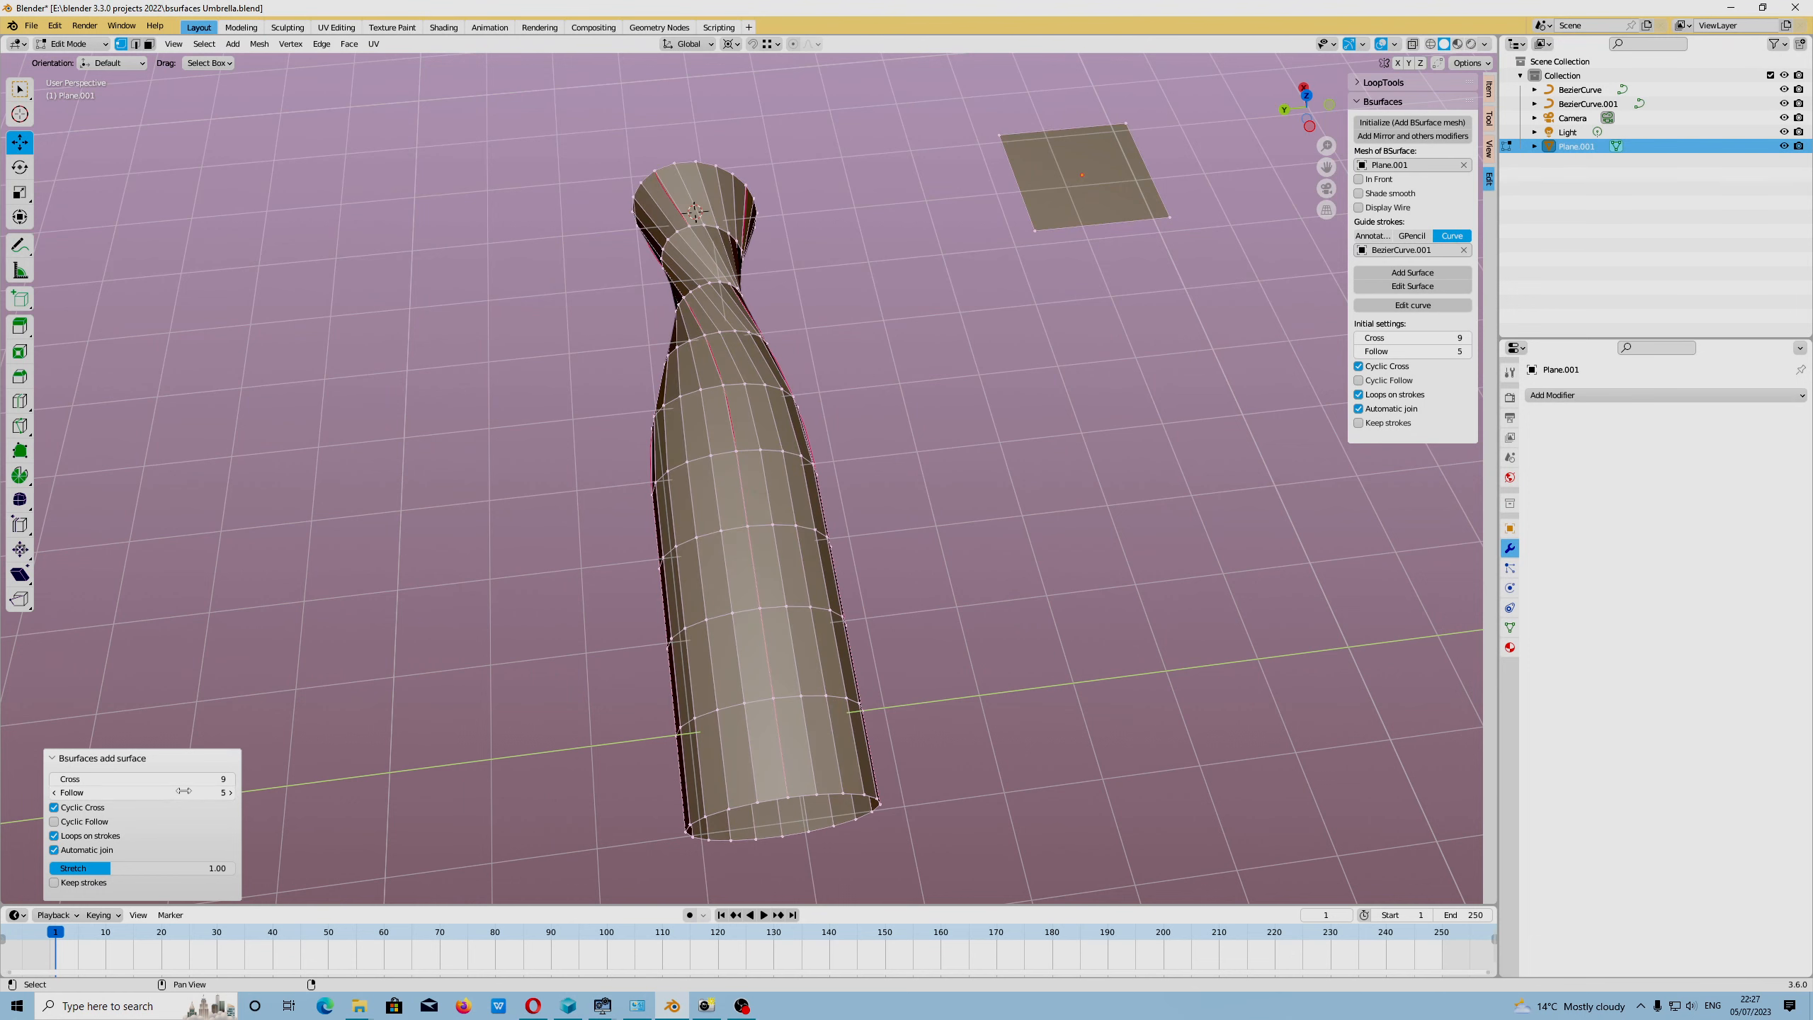
Set the surface's Cross to 38 and Follow to 4, and inspect the twisted tube and its open end.
drag(178, 781, 236, 778)
middle_drag(400, 586, 456, 597)
scroll(249, 563, up, 3)
shift+middle_drag(334, 561, 727, 588)
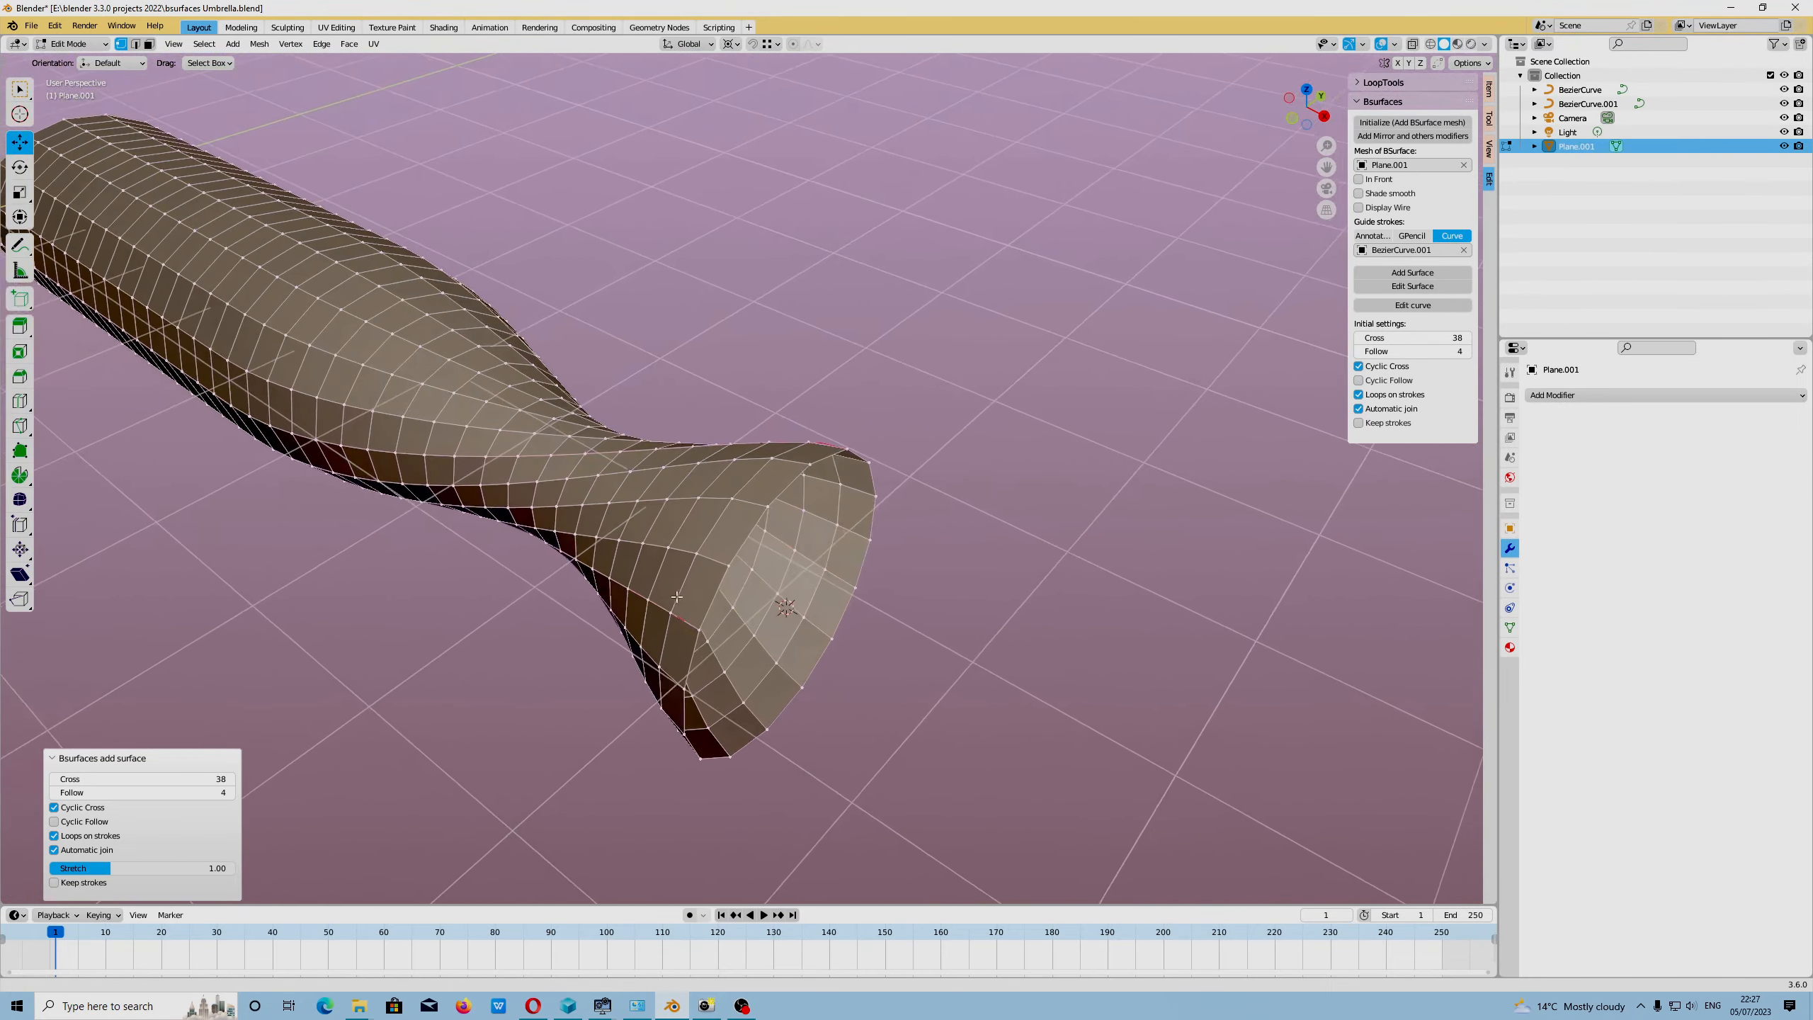
middle_drag(460, 543, 548, 599)
scroll(793, 603, down, 6)
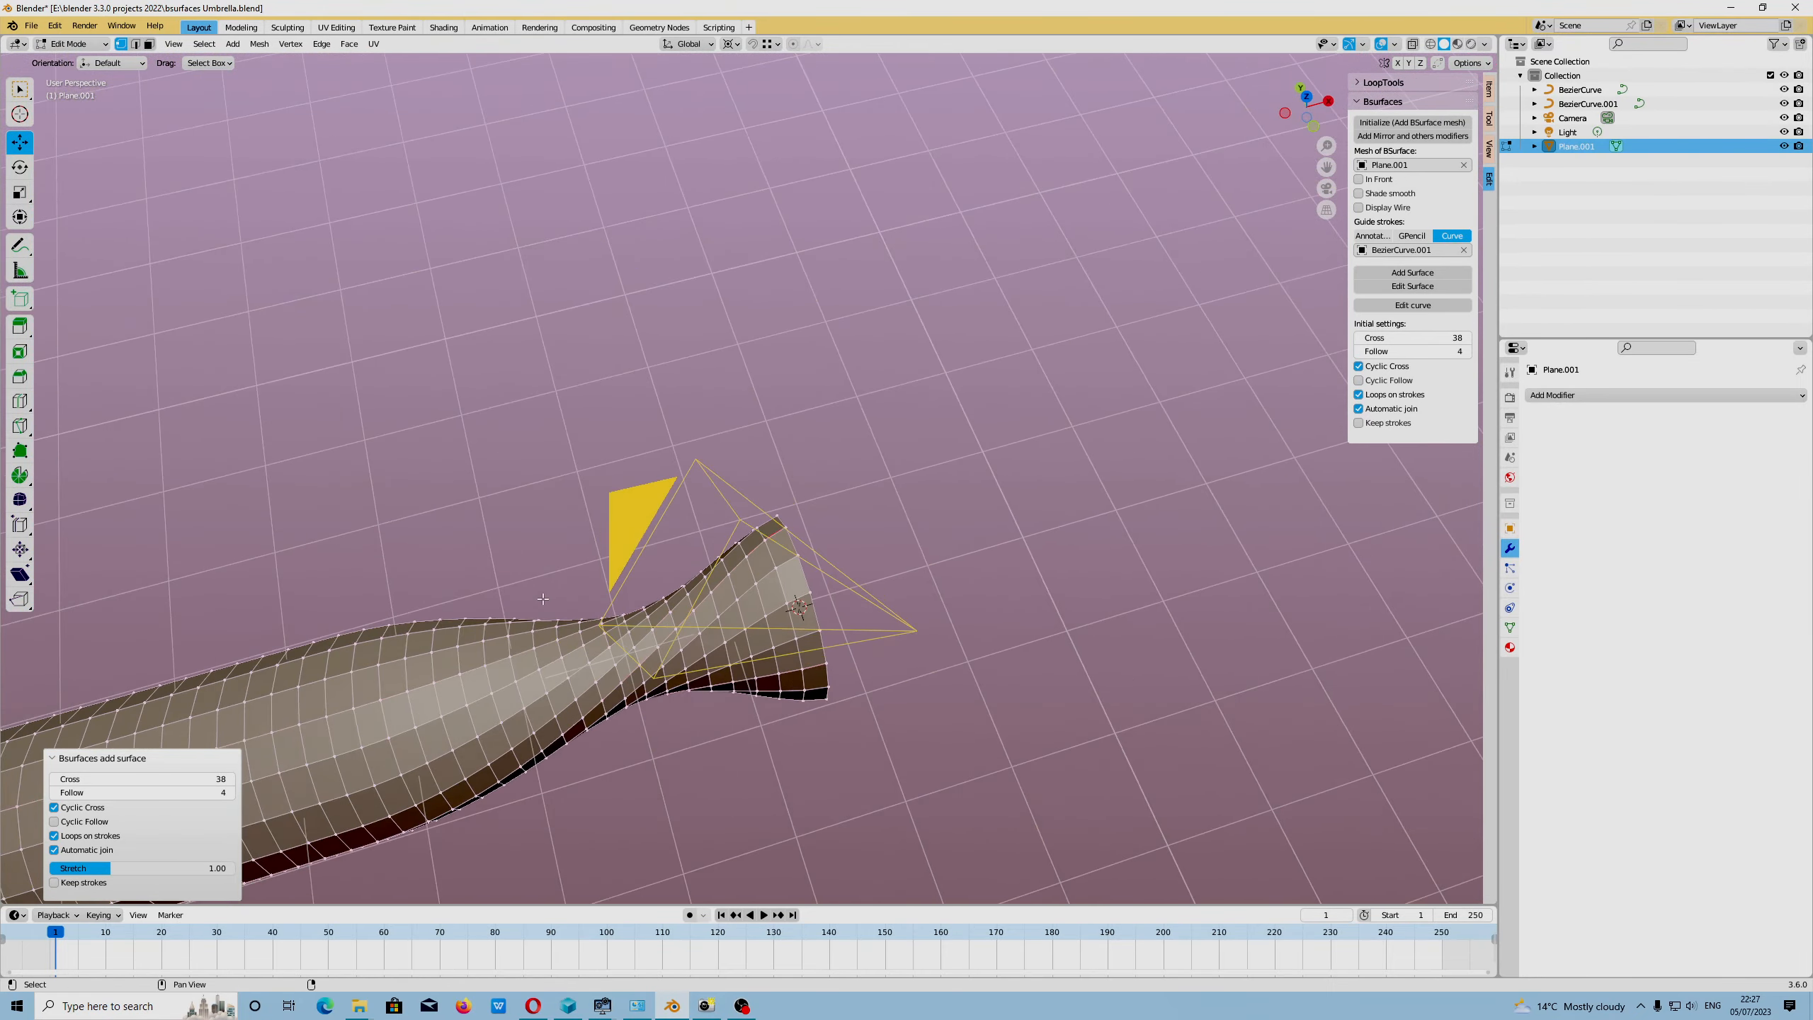
shift+middle_drag(536, 745, 738, 576)
Undo the added surface, the Bsurfaces mesh and guide assignments, and the added plane.
key(ctrl+z)
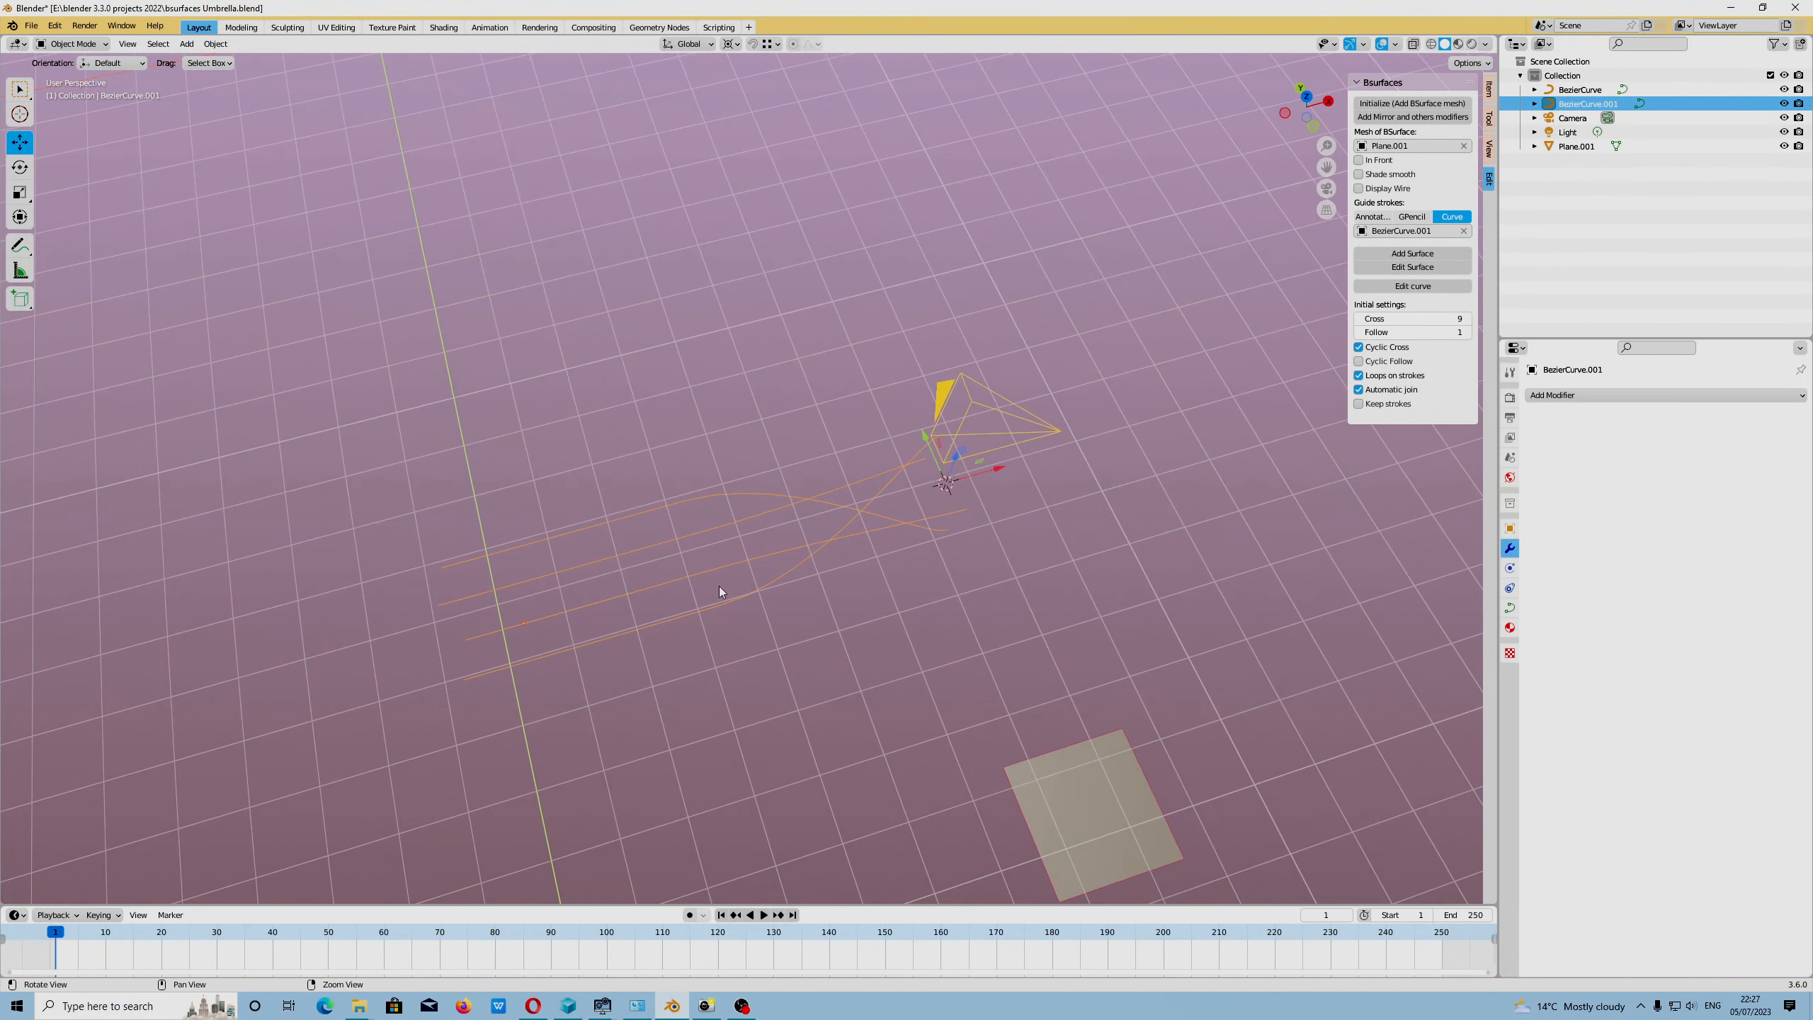
key(ctrl+z)
key(ctrl+z)
key(ctrl+z)
key(ctrl+z)
key(ctrl+z)
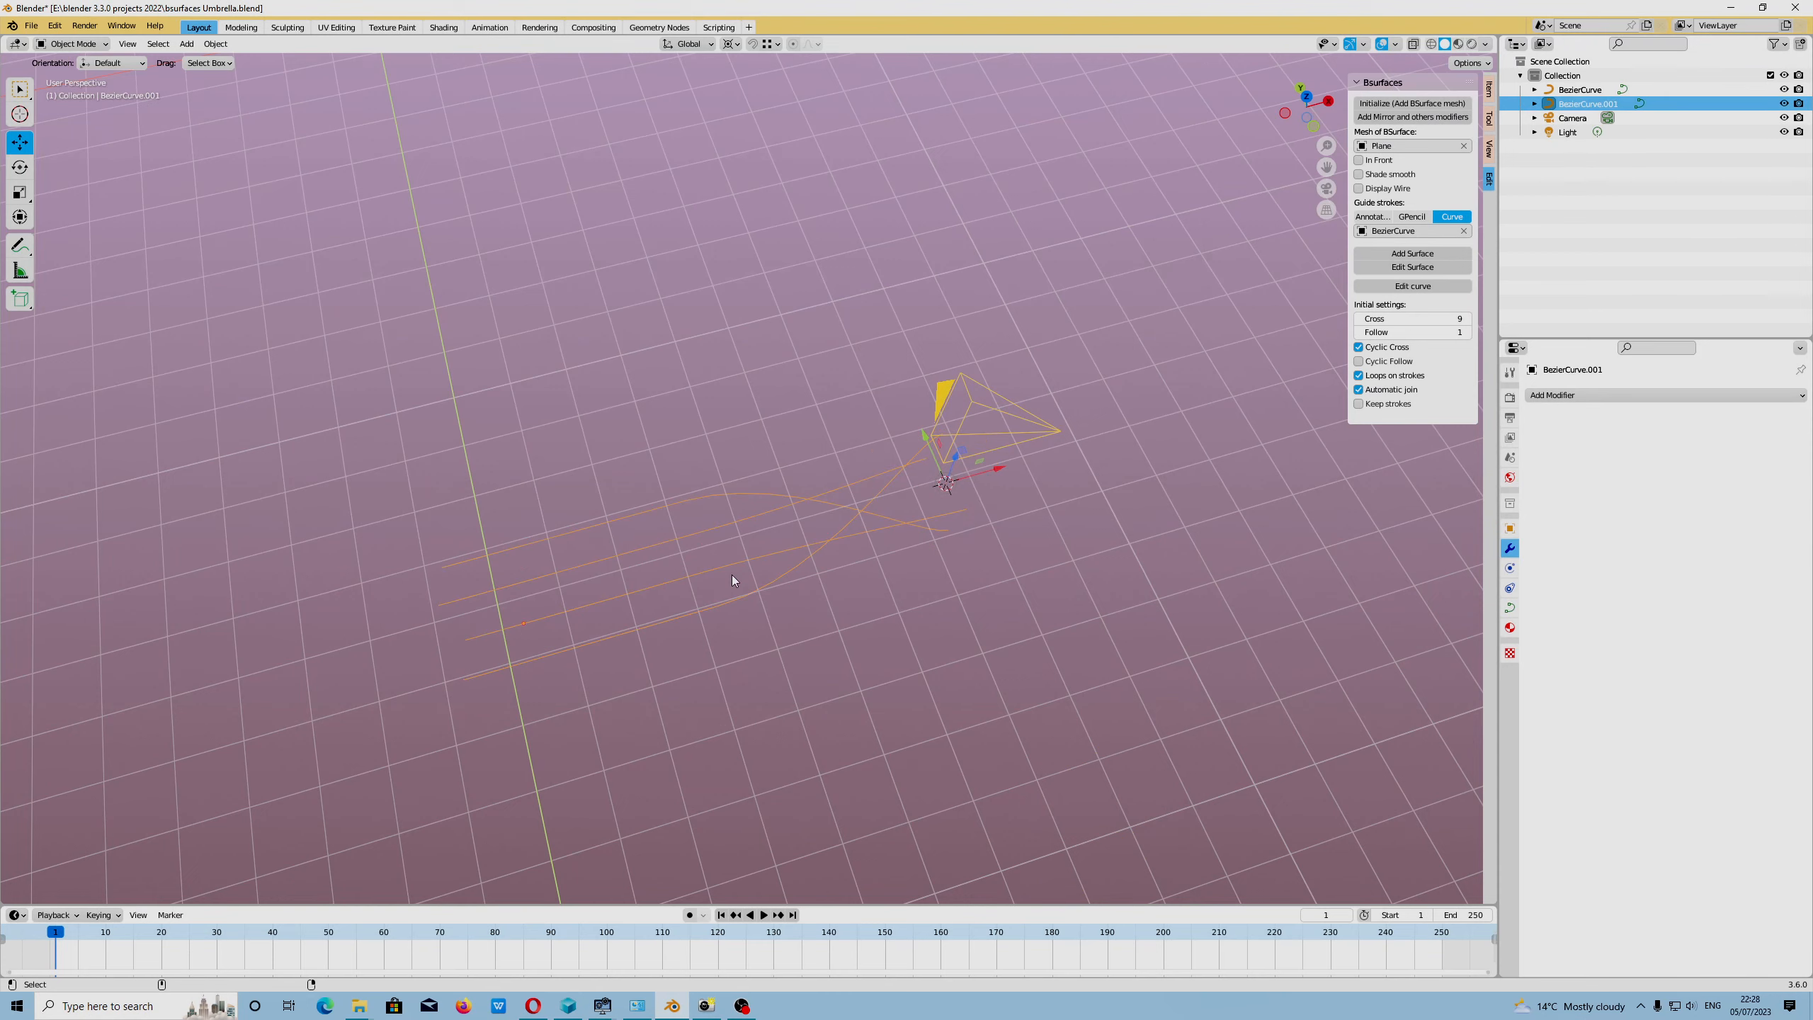
Edit the four untwisted curves, select their ends farthest from the camera and snap the 3D cursor to them.
key(Tab)
middle_drag(731, 580, 790, 686)
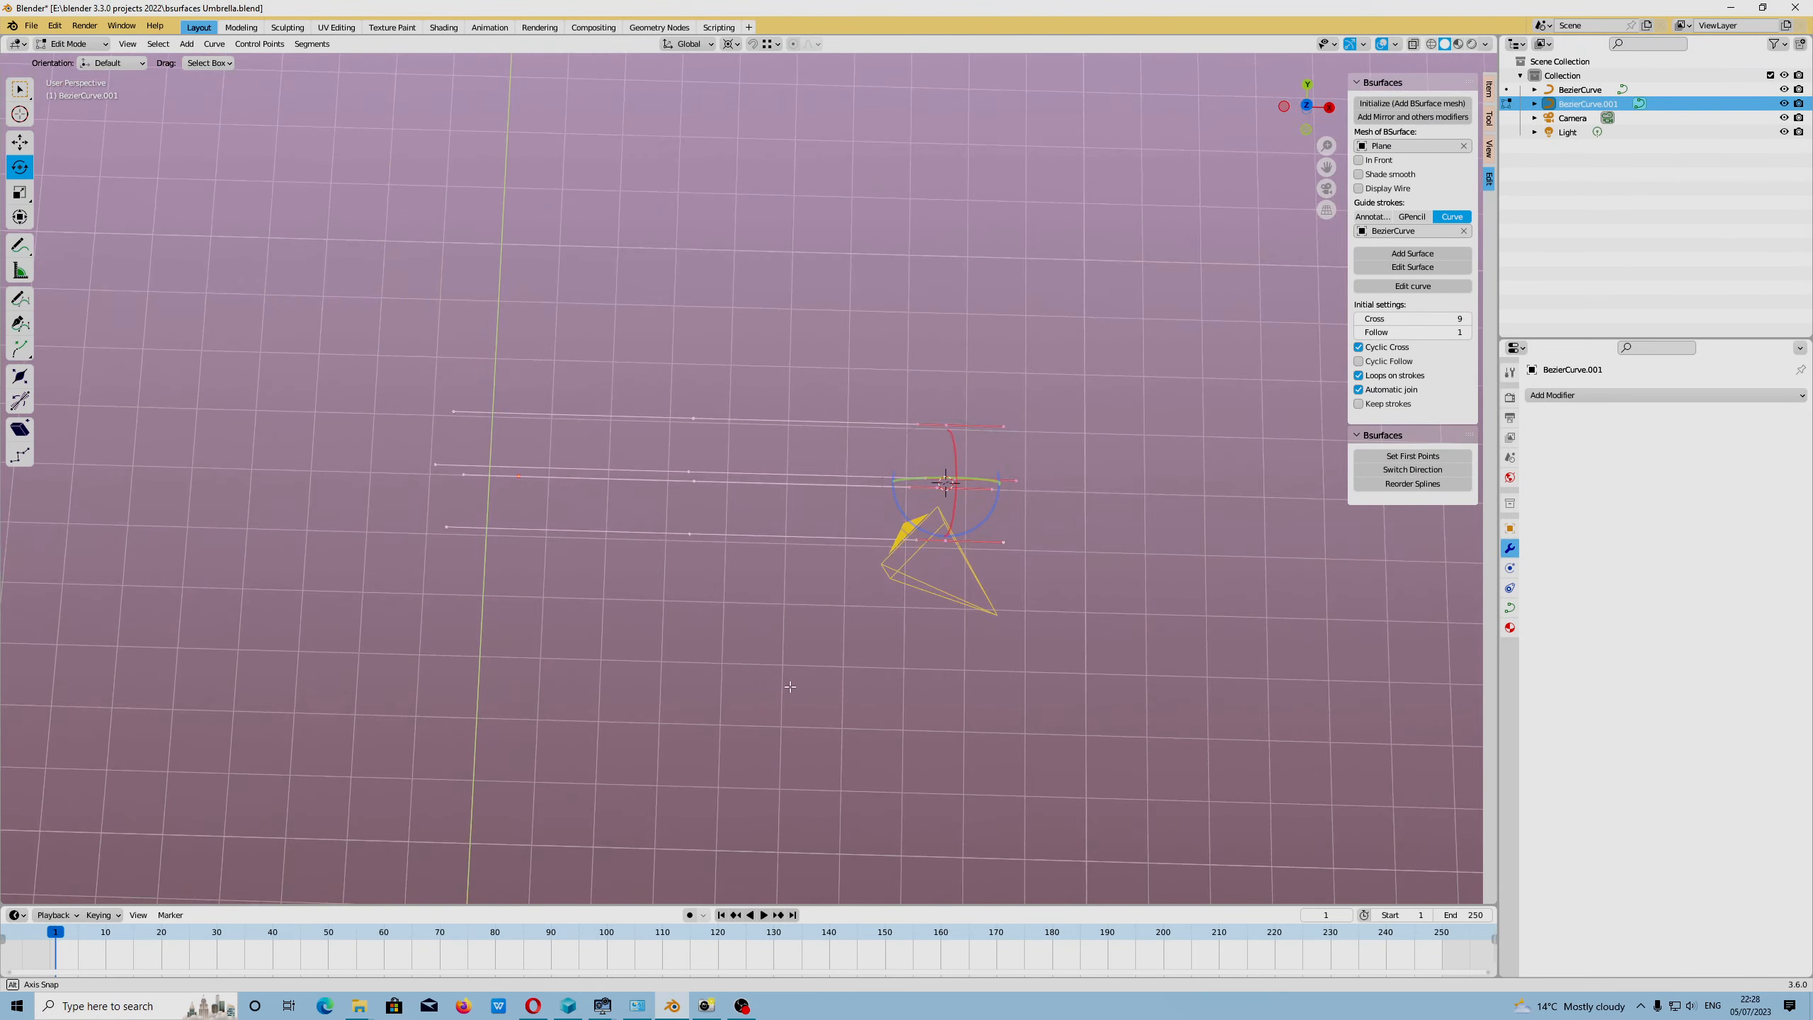
mouse_move(645, 641)
alt+mouse_down()
mouse_move(655, 668)
mouse_move(651, 652)
alt+mouse_up()
alt+middle_drag(651, 652, 728, 674)
mouse_move(461, 427)
mouse_down()
mouse_move(538, 538)
mouse_move(553, 600)
mouse_up()
key(w)
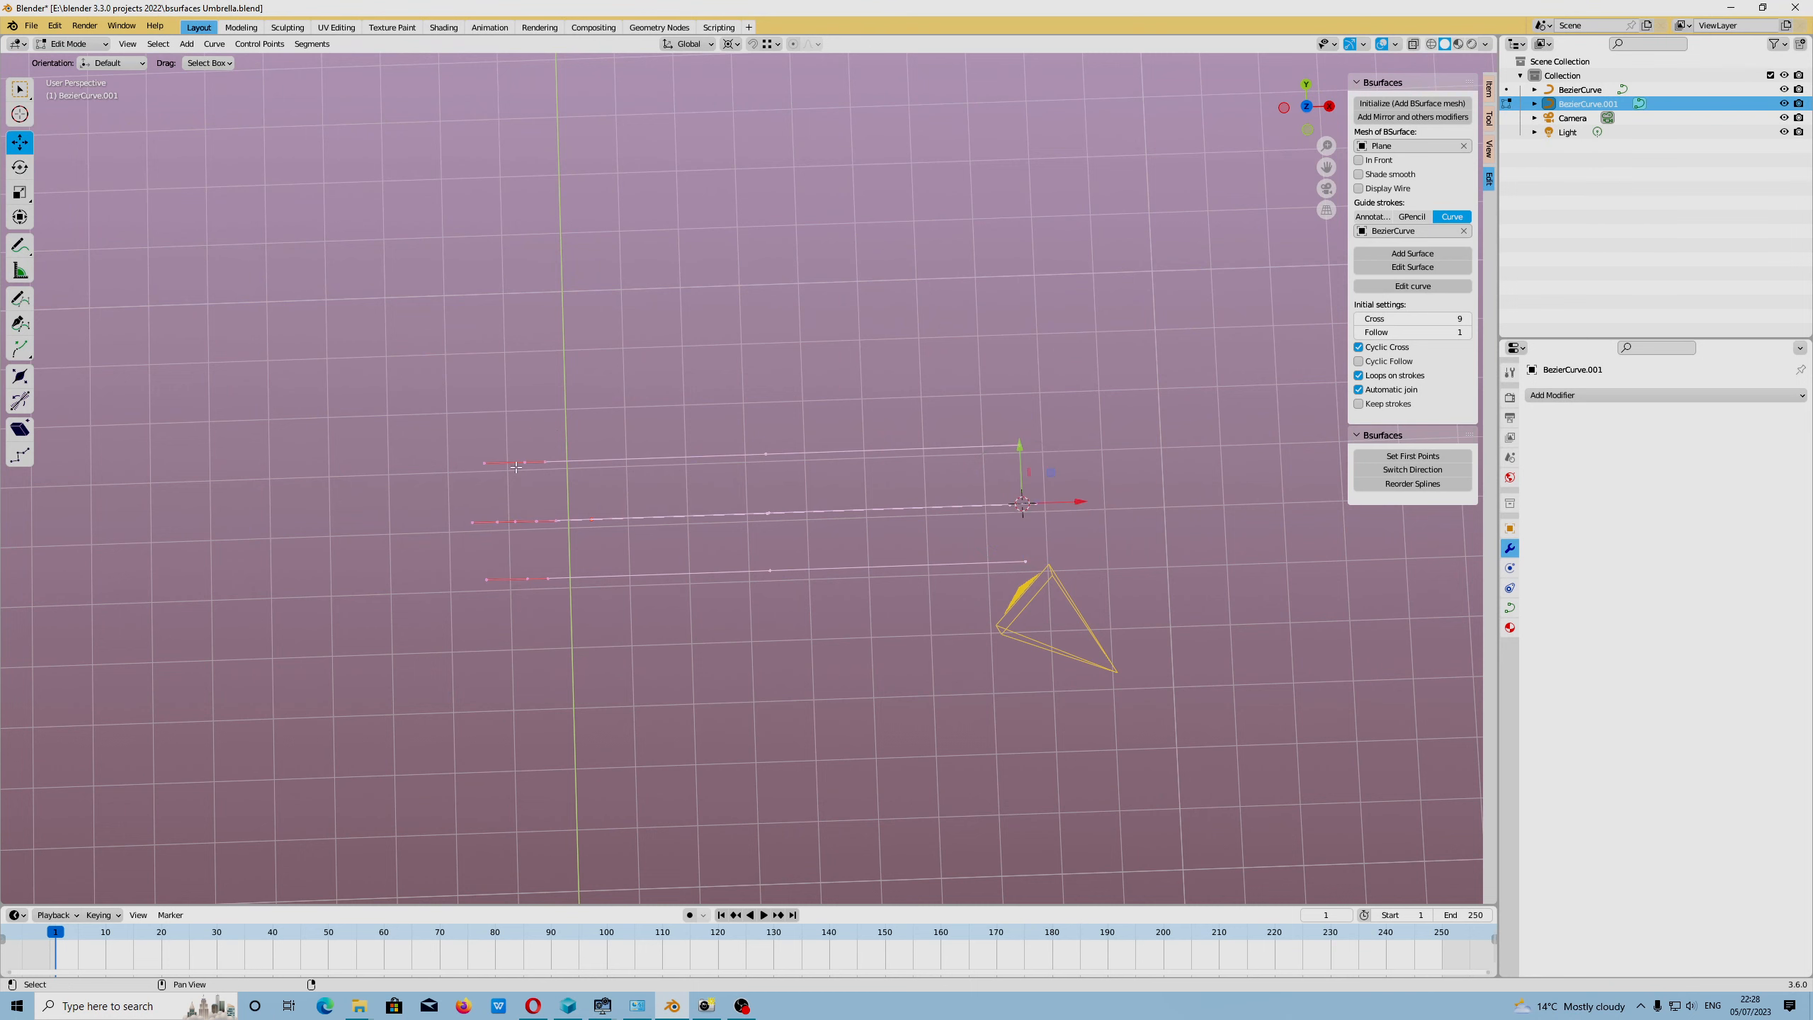
key(shift+s)
click(515, 468)
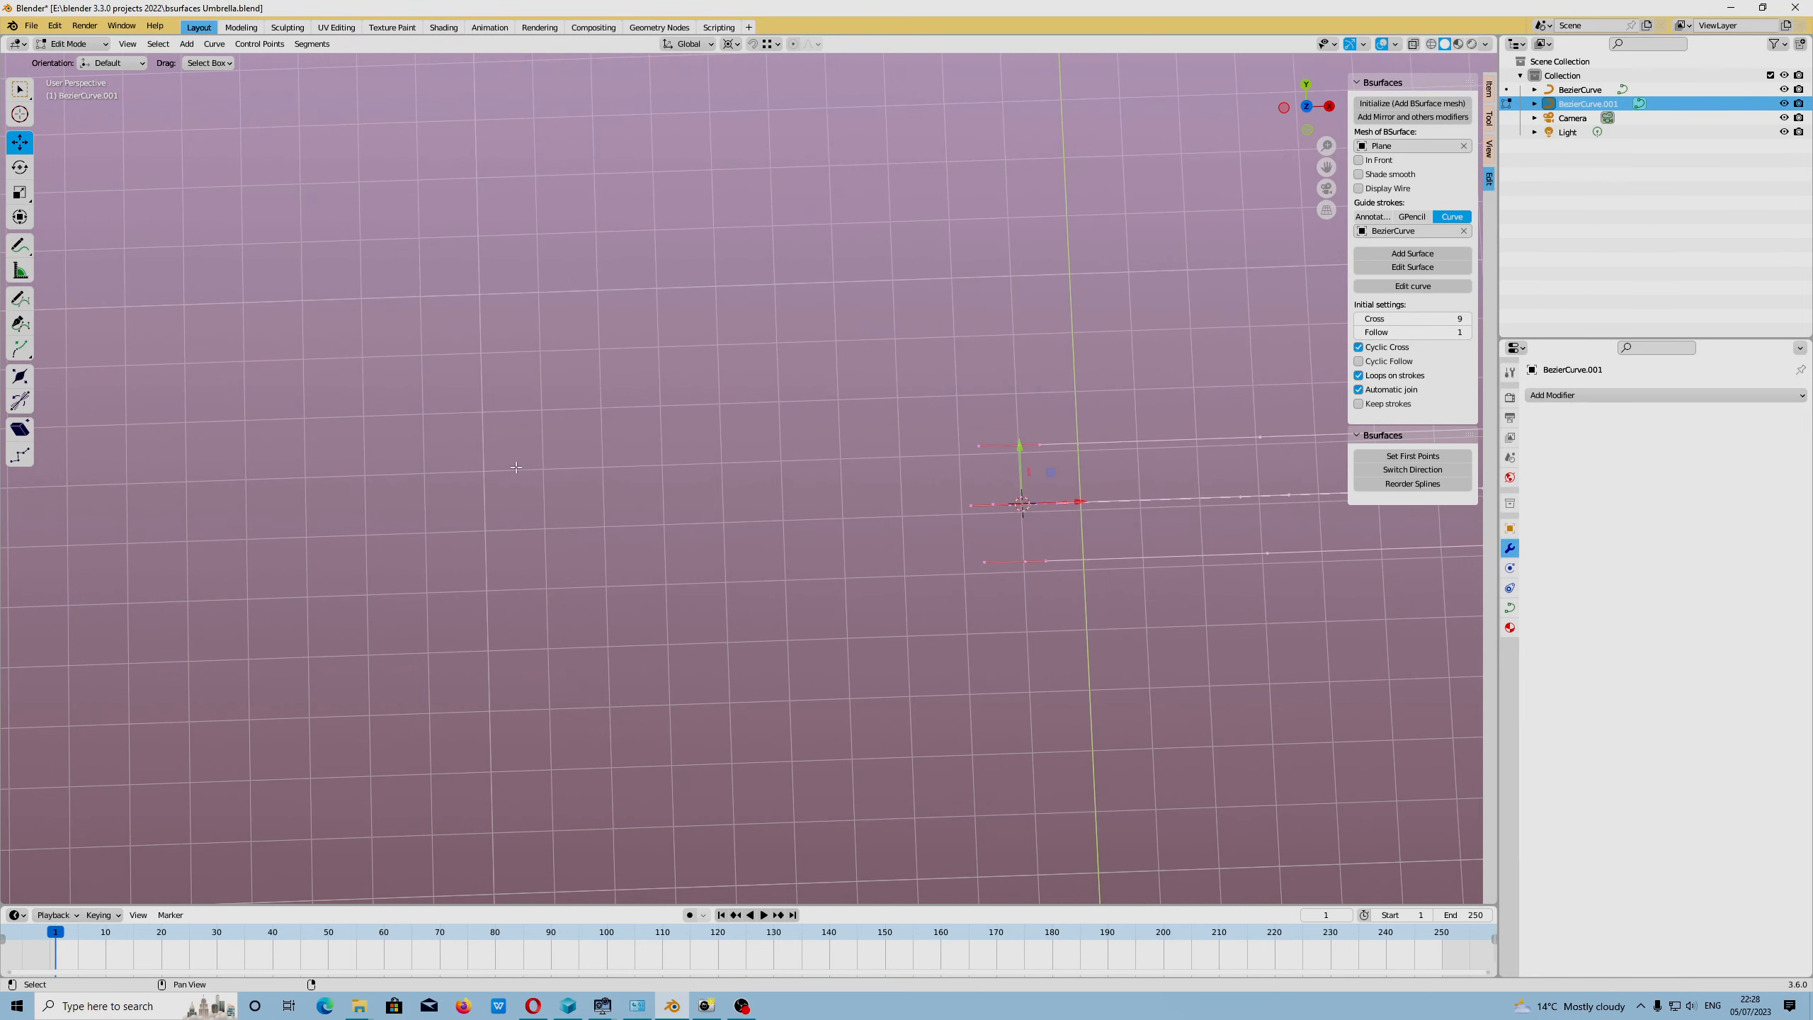
shift+middle_drag(826, 641, 556, 619)
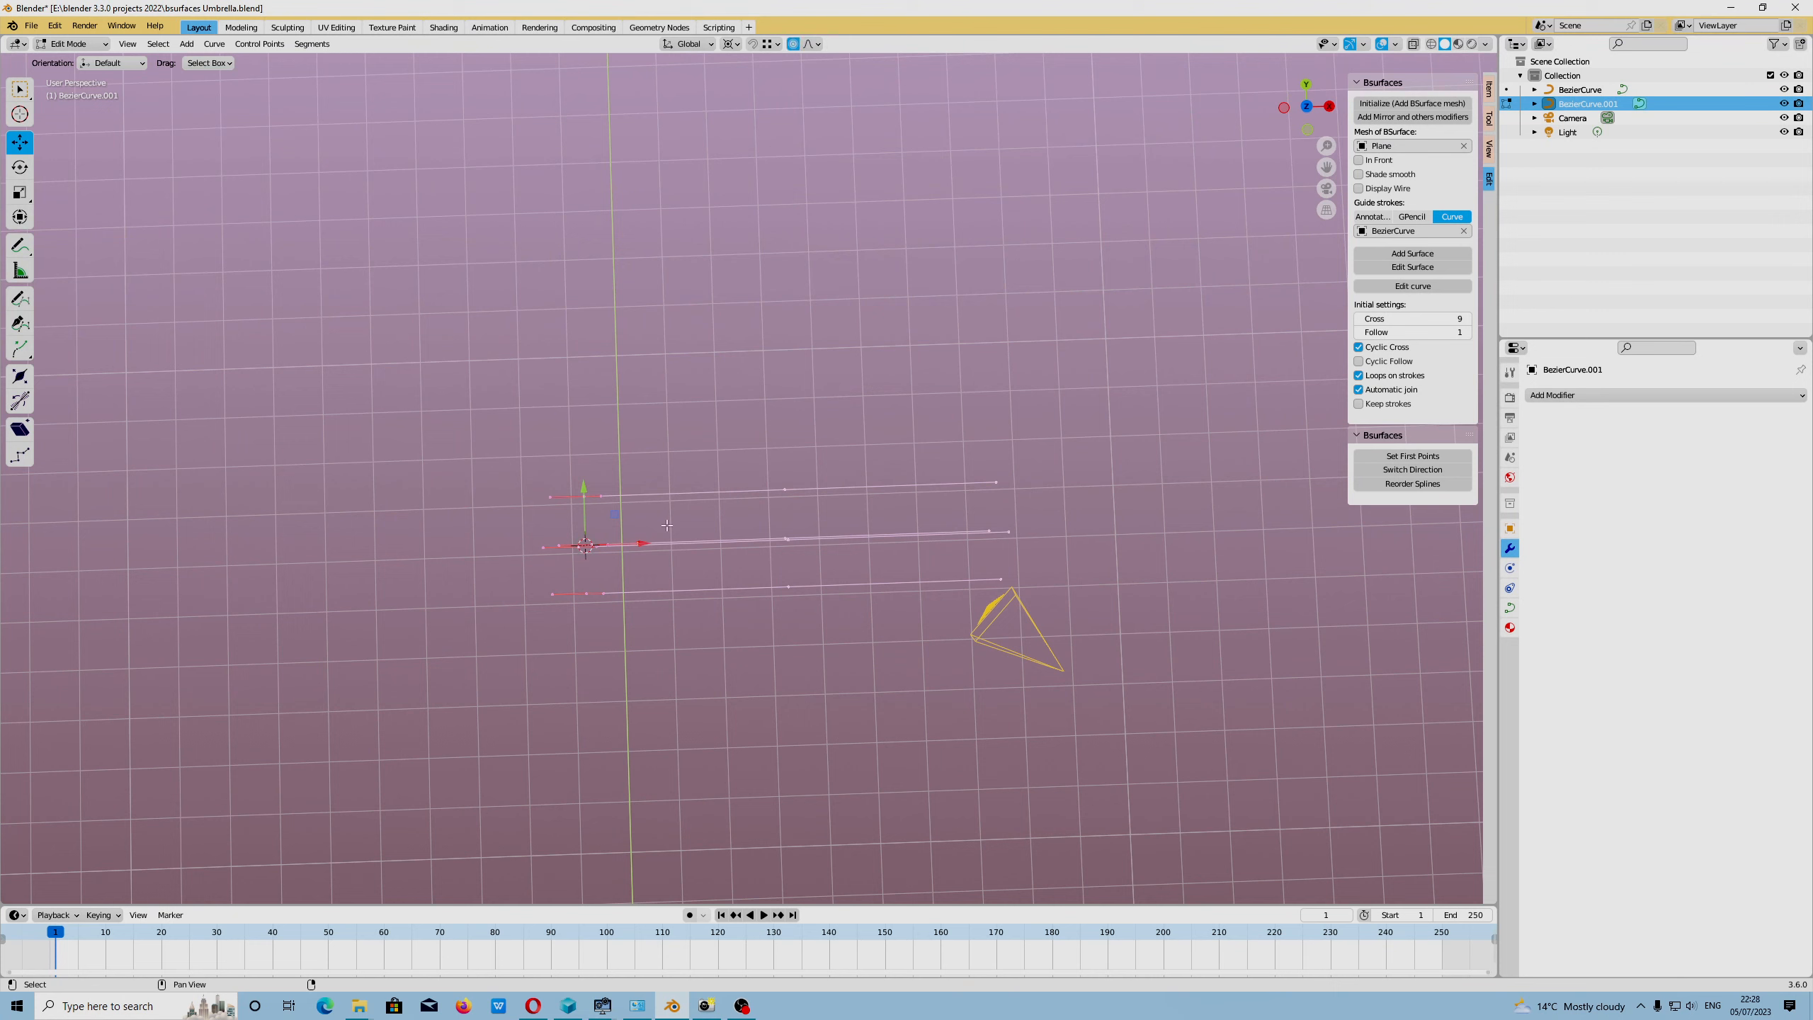
Move the selected curve ends diagonally with proportional editing to bend the curves, and snap the 3D cursor to them.
drag(618, 514, 528, 402)
key(shift+s)
click(527, 402)
Rotate and move the curve ends outward with smooth proportional editing, finishing with a turn of about -7.53° around Z.
click(19, 167)
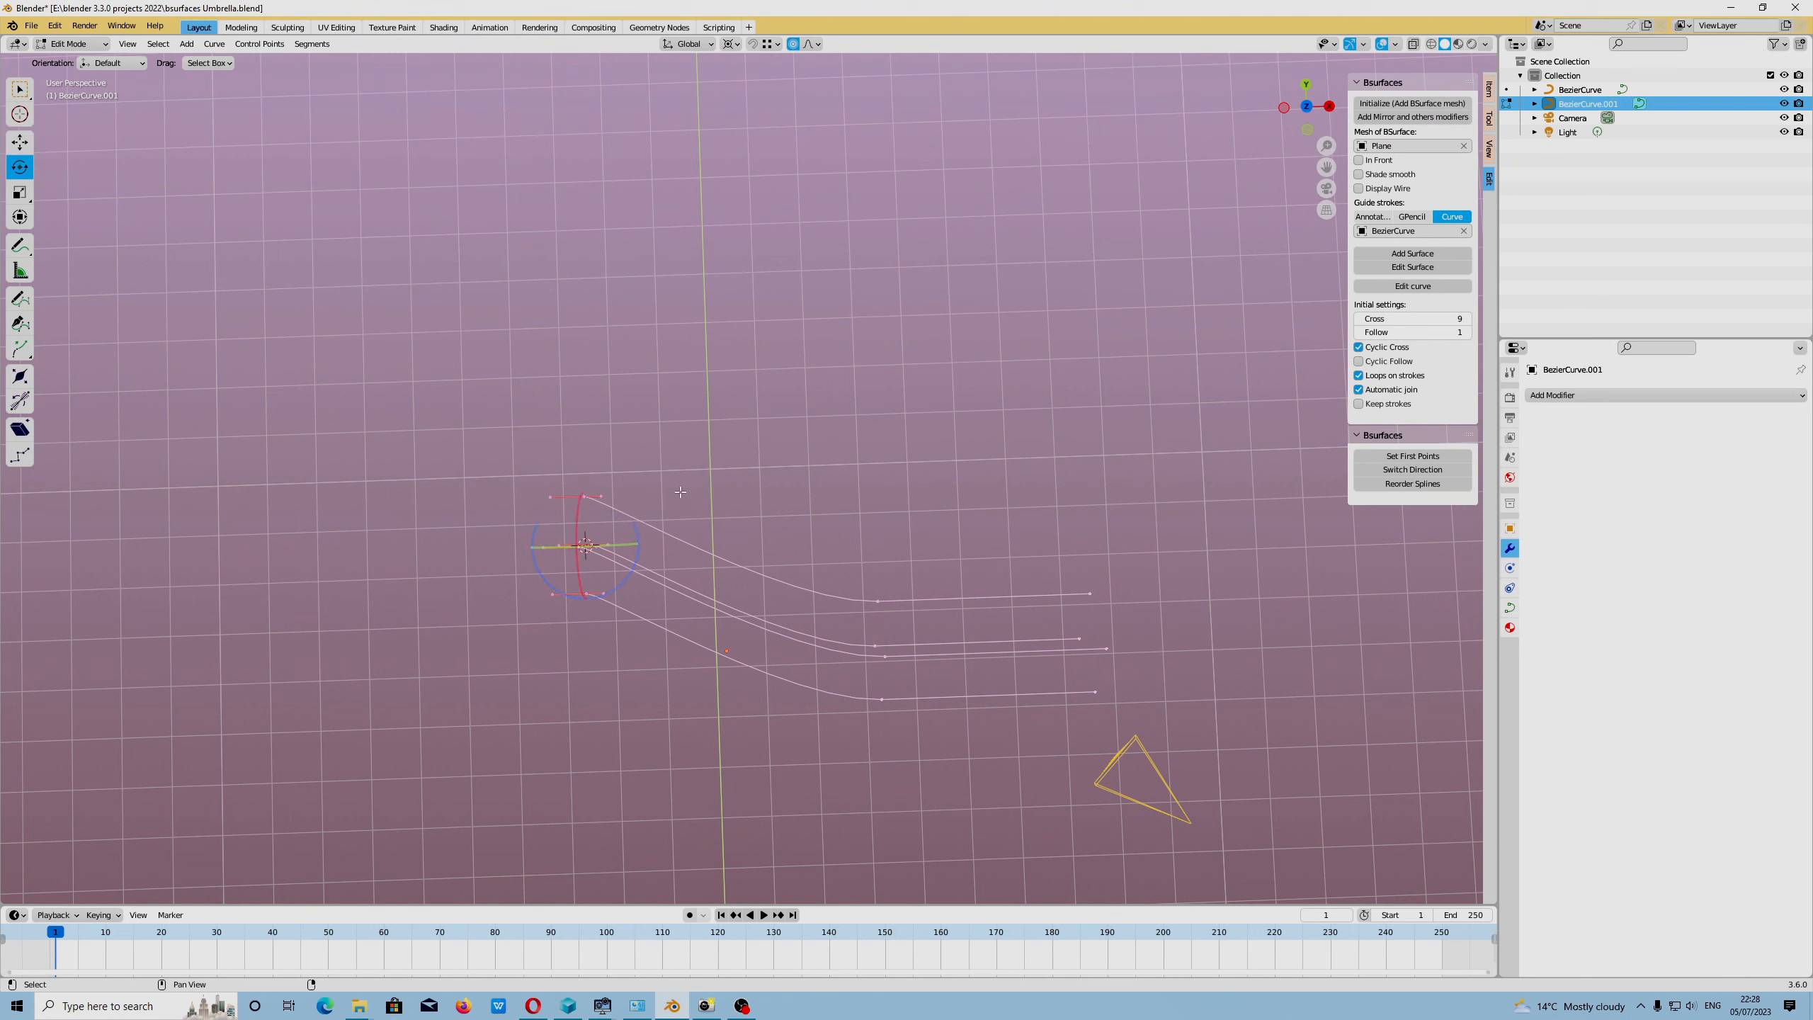
drag(635, 527, 635, 573)
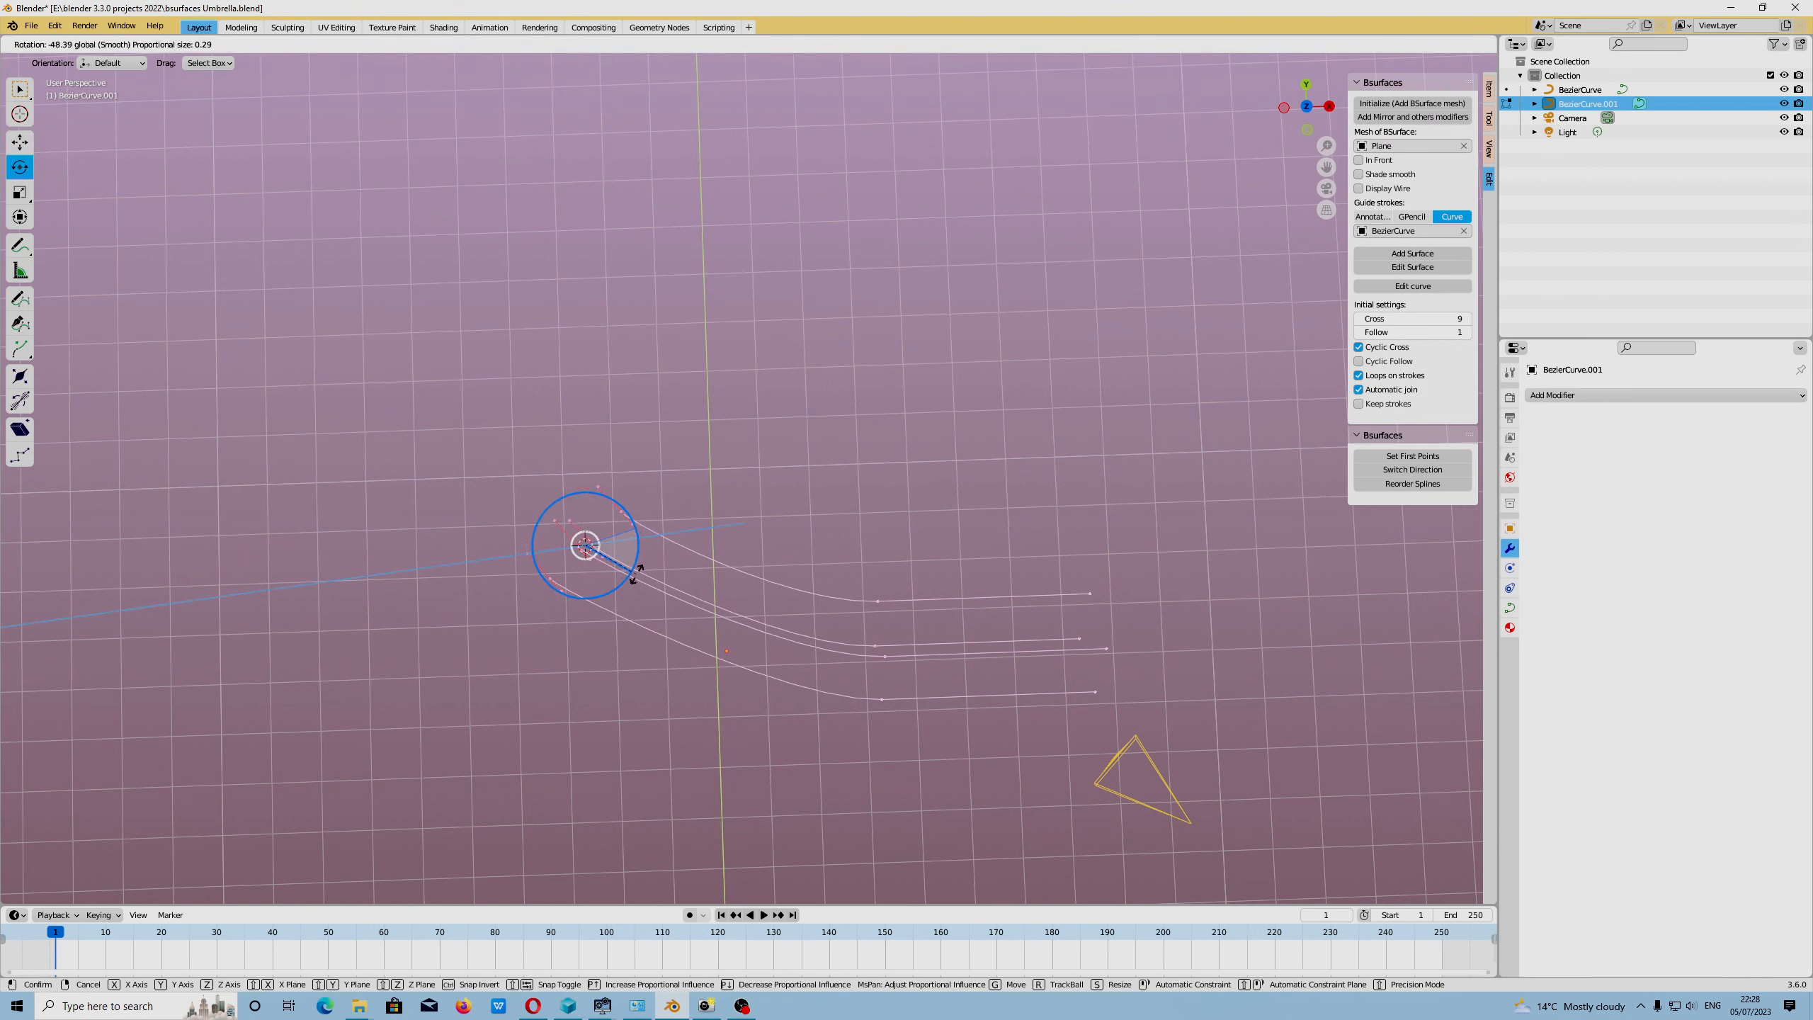
scroll(636, 573, down, 20)
drag(635, 572, 603, 436)
key(shift+space)
key(g)
key(shift+space)
key(r)
drag(638, 528, 639, 540)
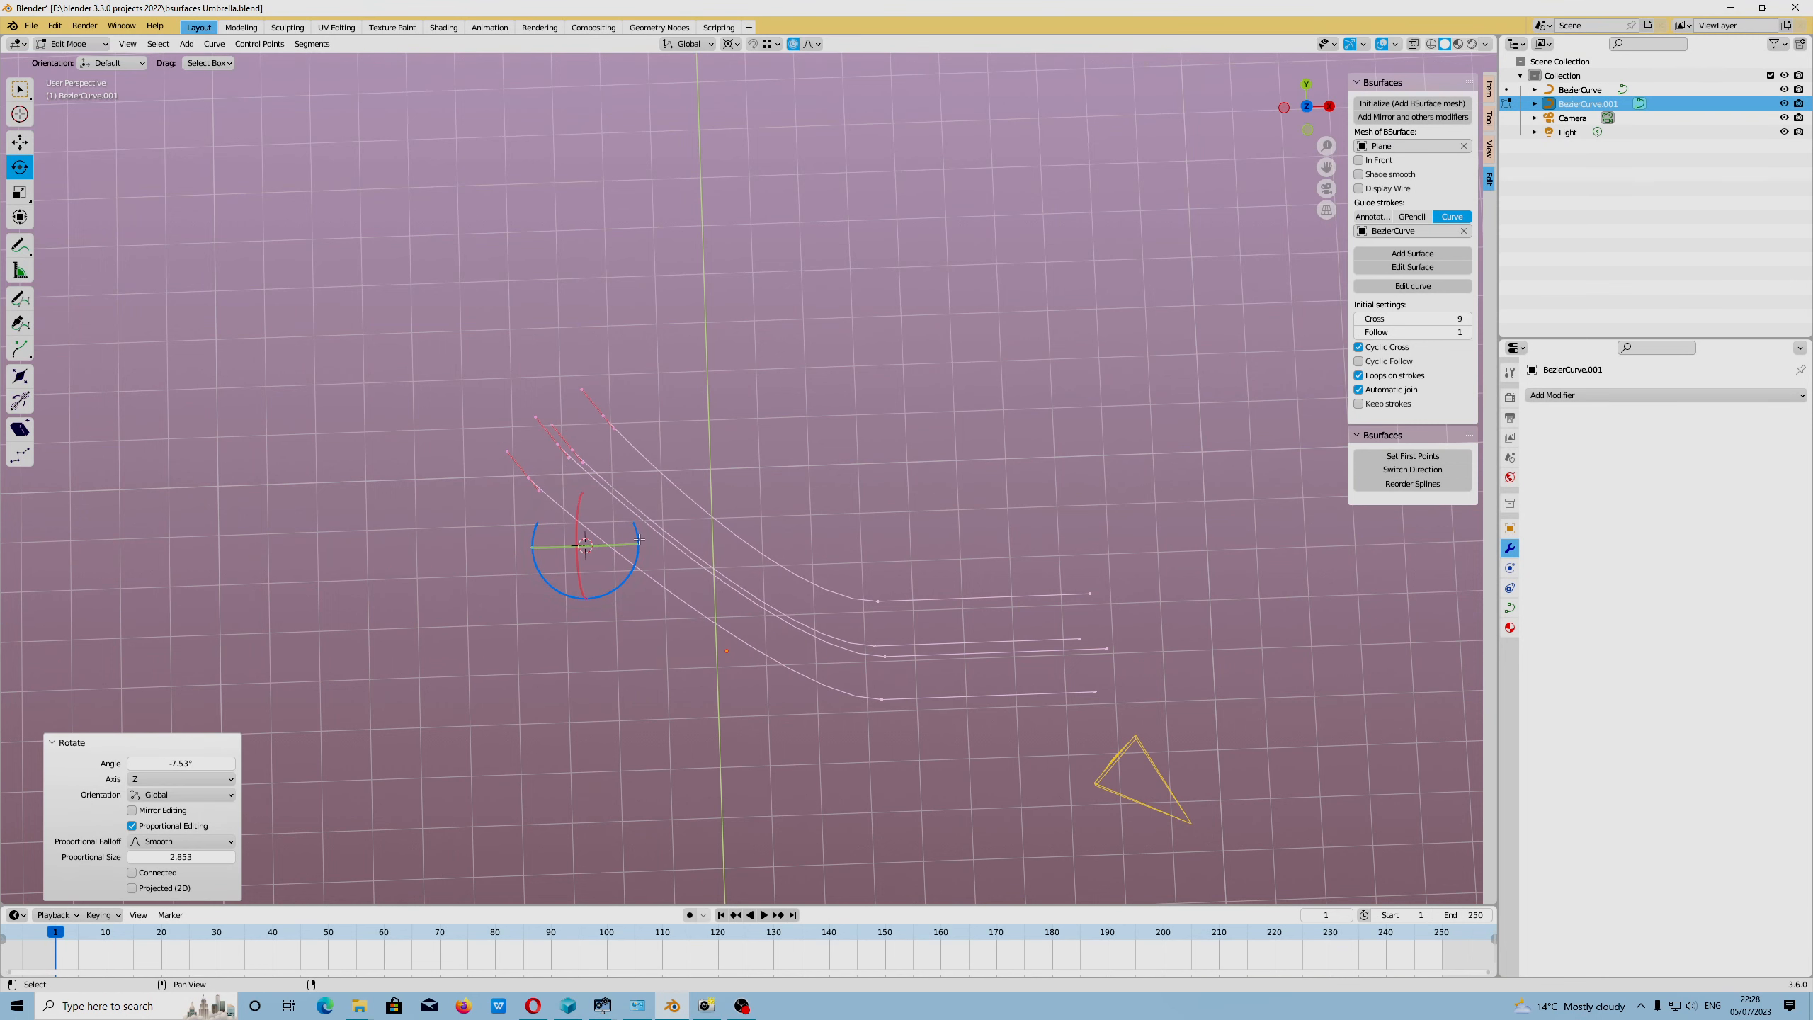
Snap the 3D cursor to the selected ends again and rotate them about 2.65° around Z.
key(shift+s)
click(638, 539)
drag(645, 544, 639, 557)
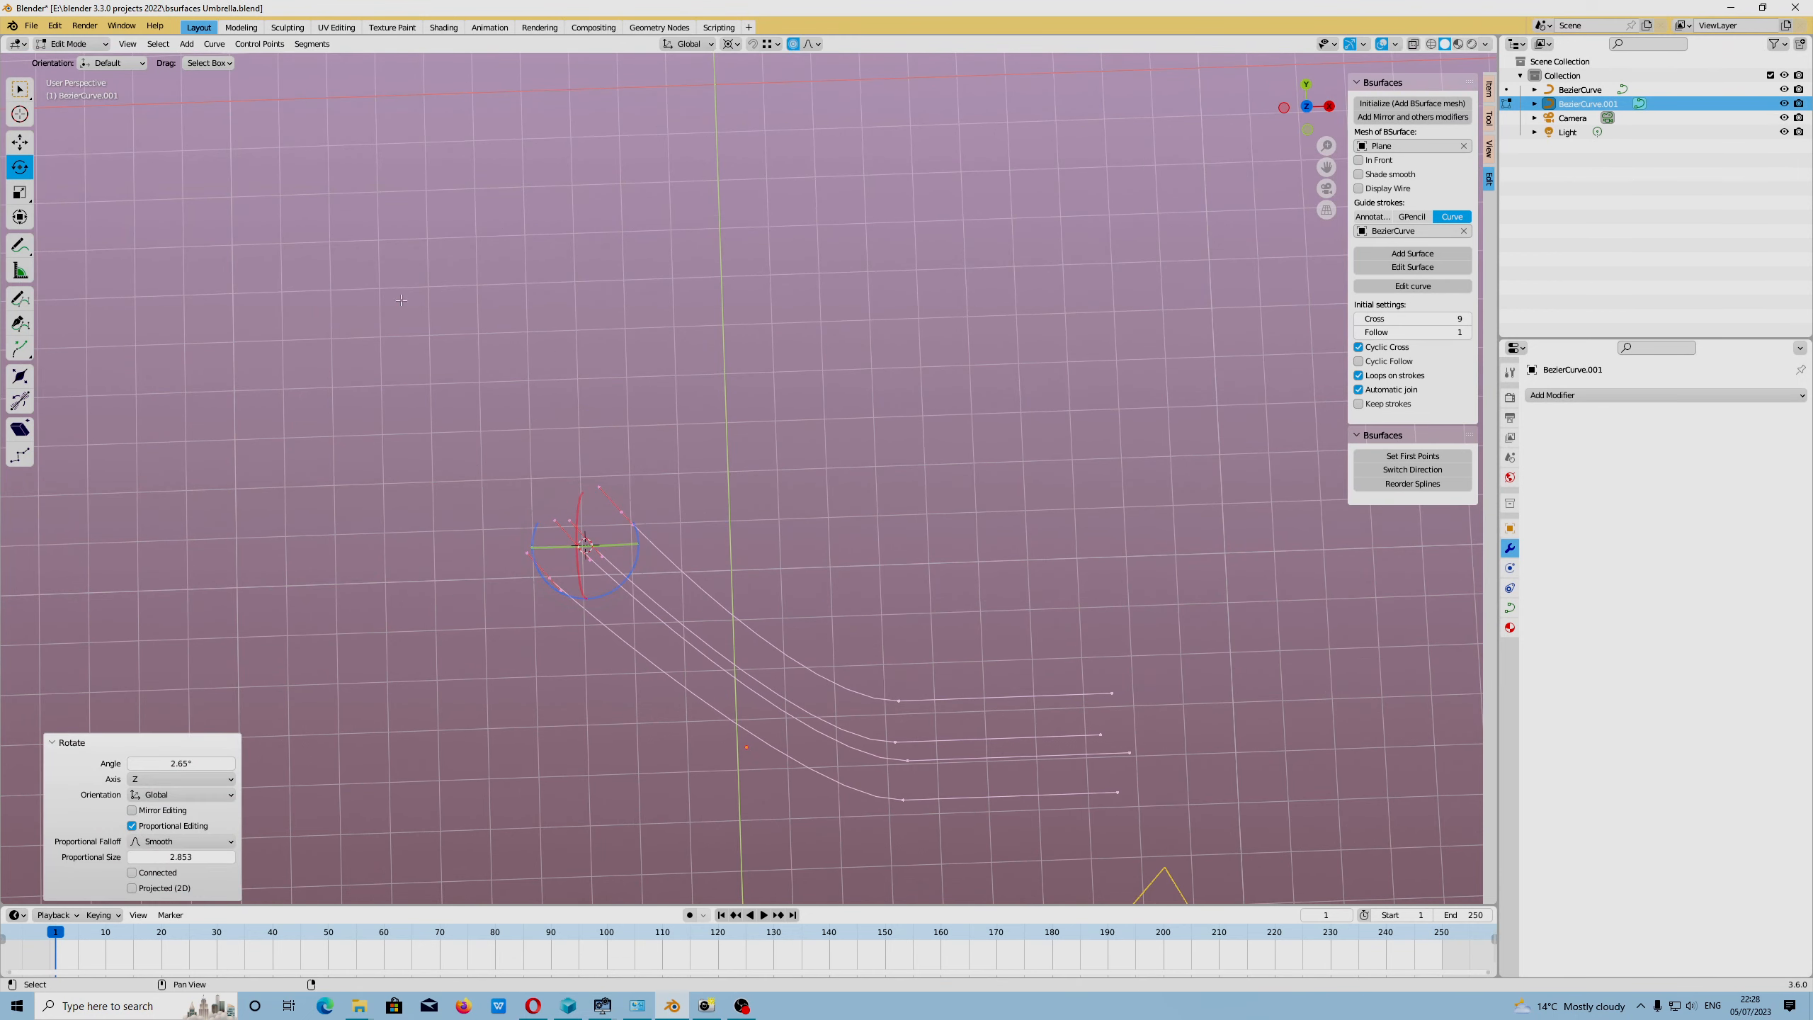
Select the four middle control points, turn off proportional editing and move them about -1.65 m along X.
scroll(742, 539, up, 2)
click(765, 577)
middle_drag(793, 642, 801, 643)
shift+middle_drag(953, 675, 834, 531)
drag(855, 543, 994, 779)
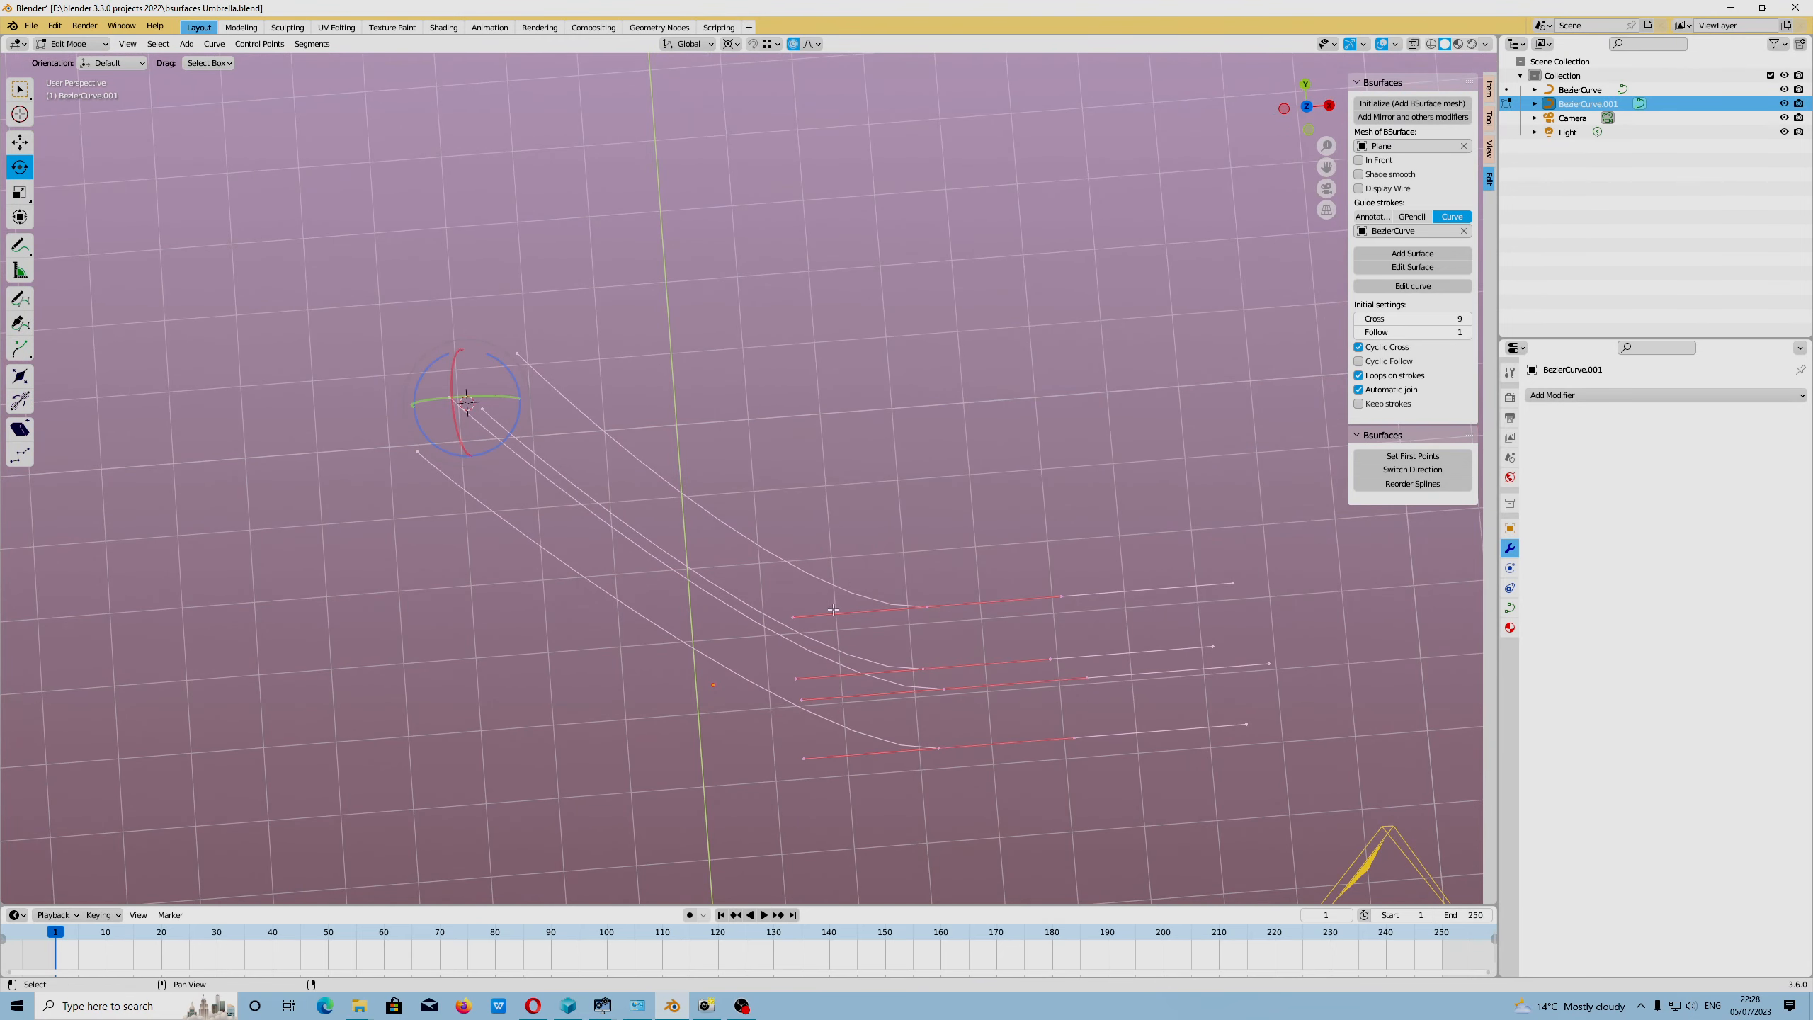
click(790, 616)
drag(879, 542, 1015, 893)
key(shift+space)
key(g)
click(793, 45)
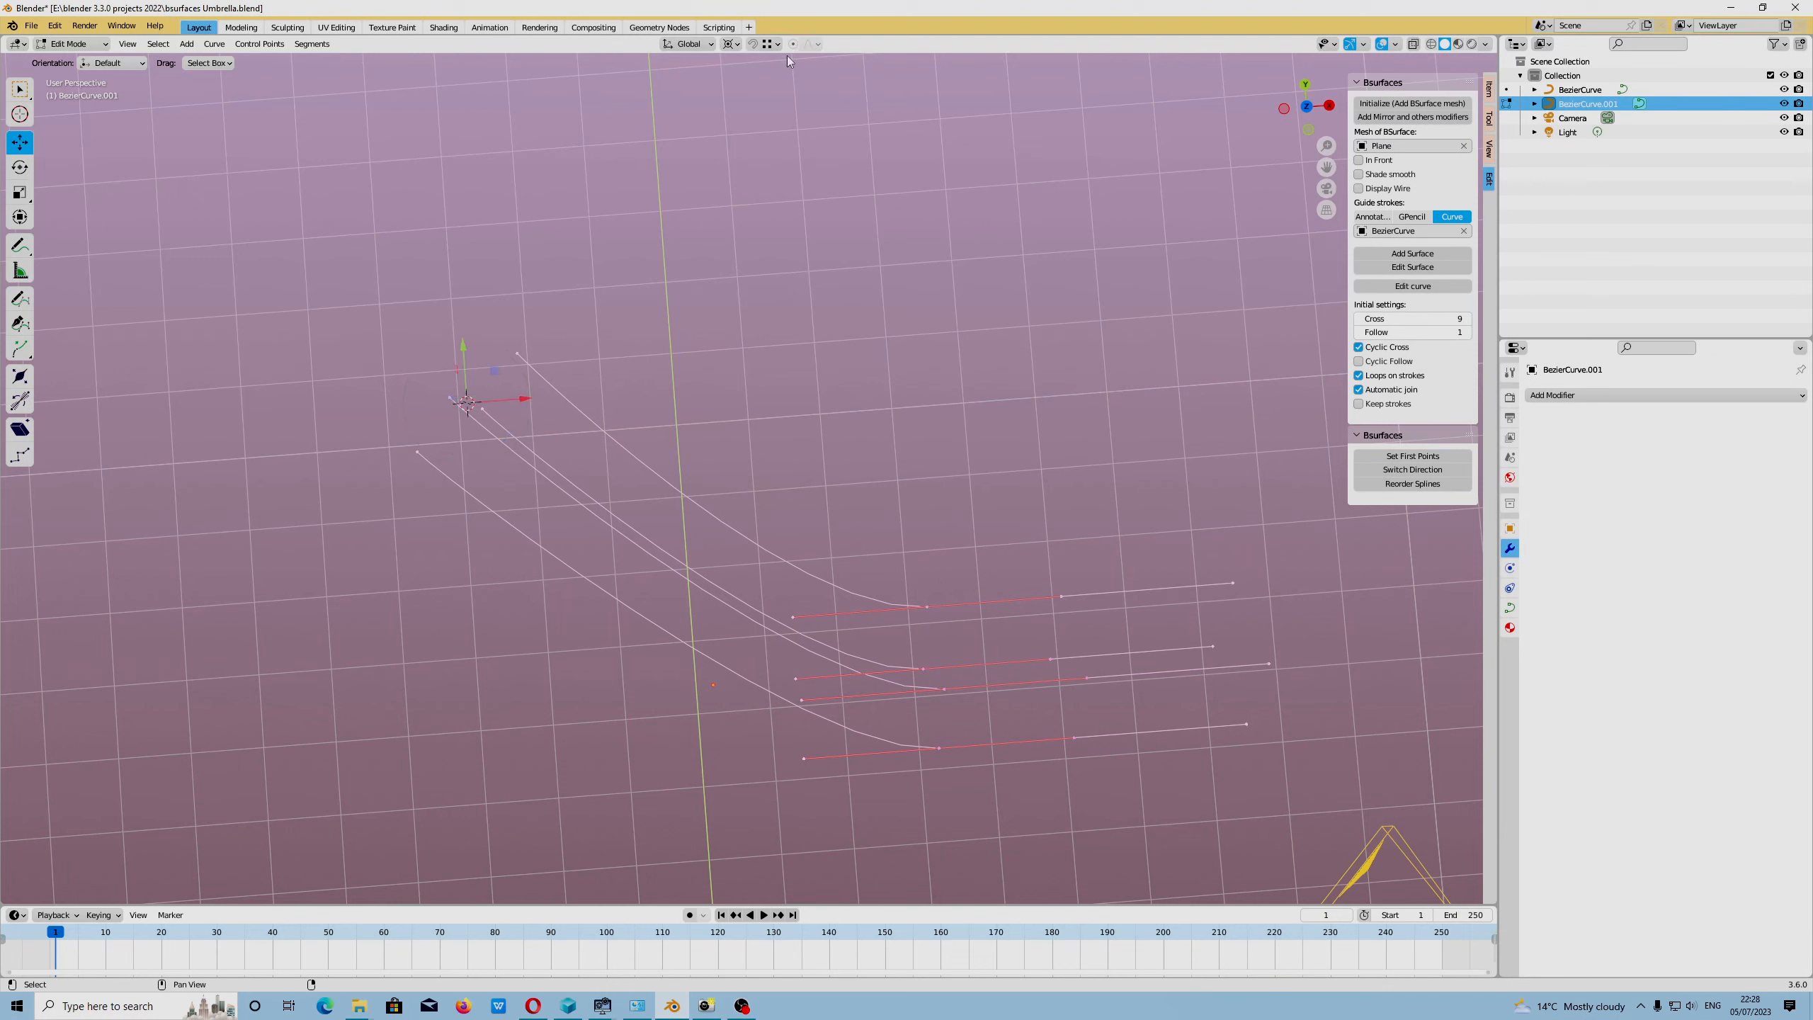
drag(507, 393, 395, 413)
scroll(466, 402, down, 2)
Return to Object Mode, add a 2 m plane and move it about 9.94 m along X, away from the curves.
click(1400, 255)
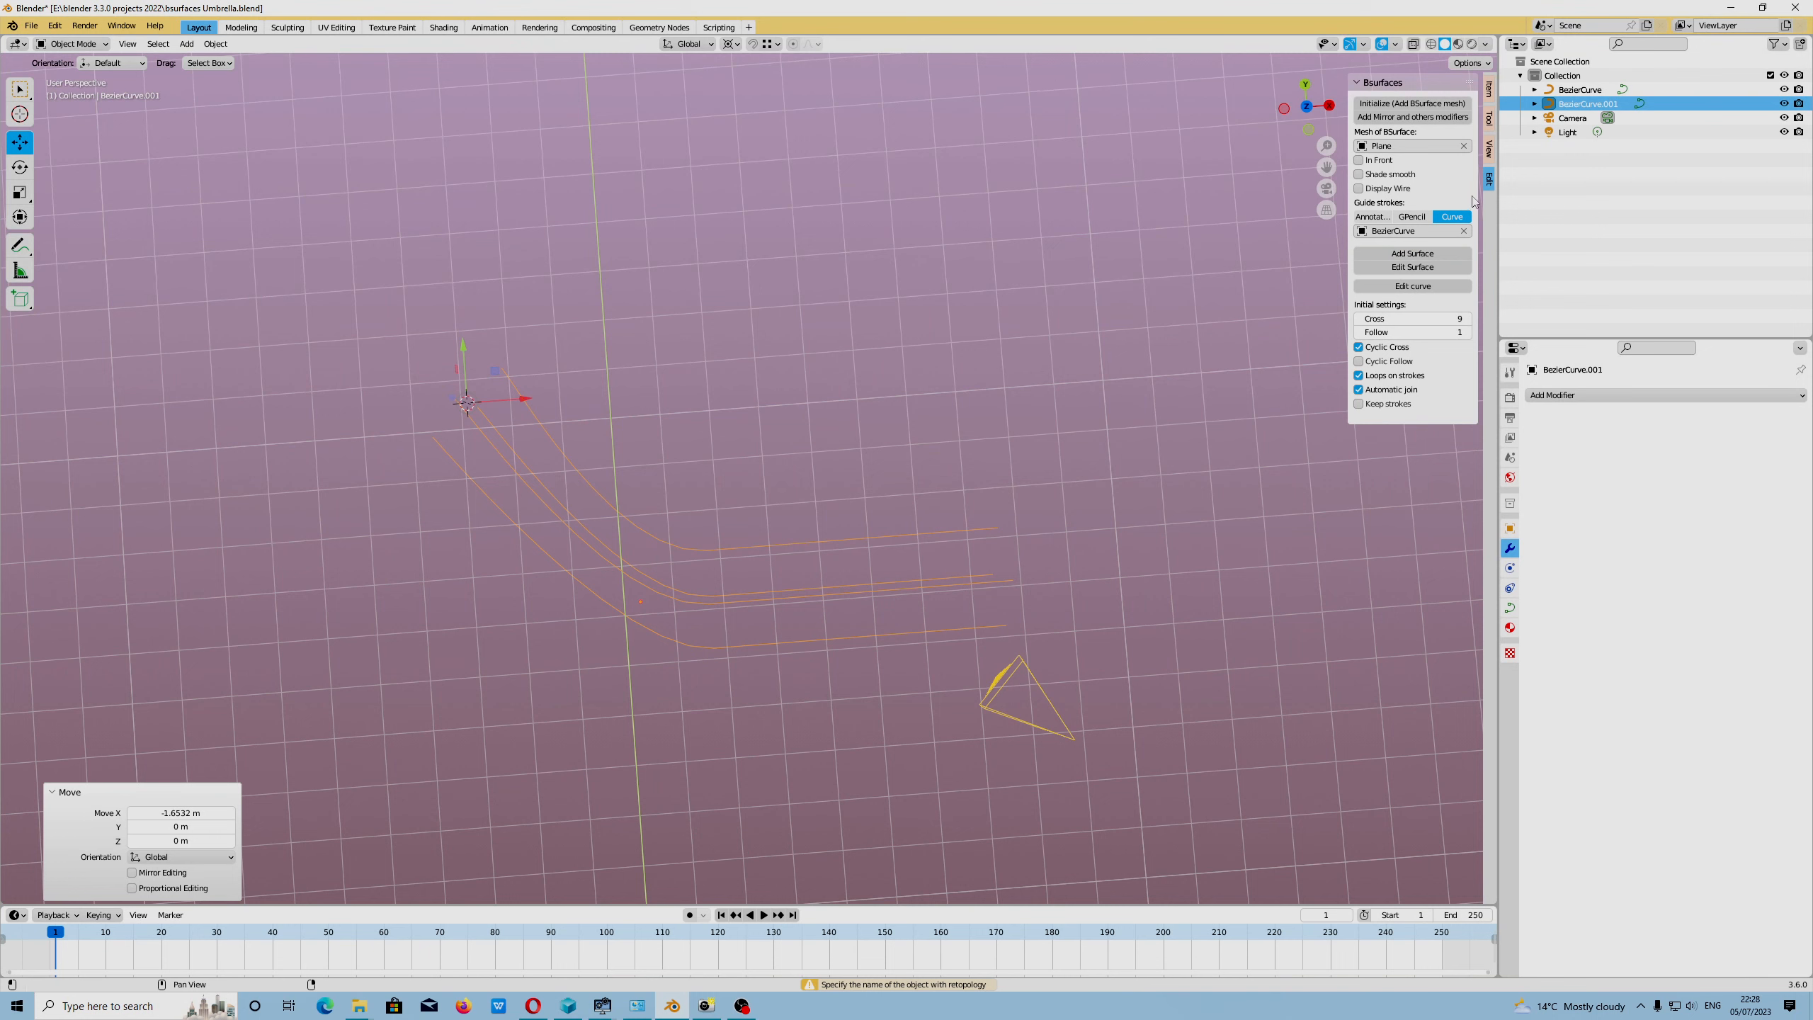
middle_drag(603, 414, 511, 211)
click(128, 43)
click(187, 44)
mouse_move(207, 60)
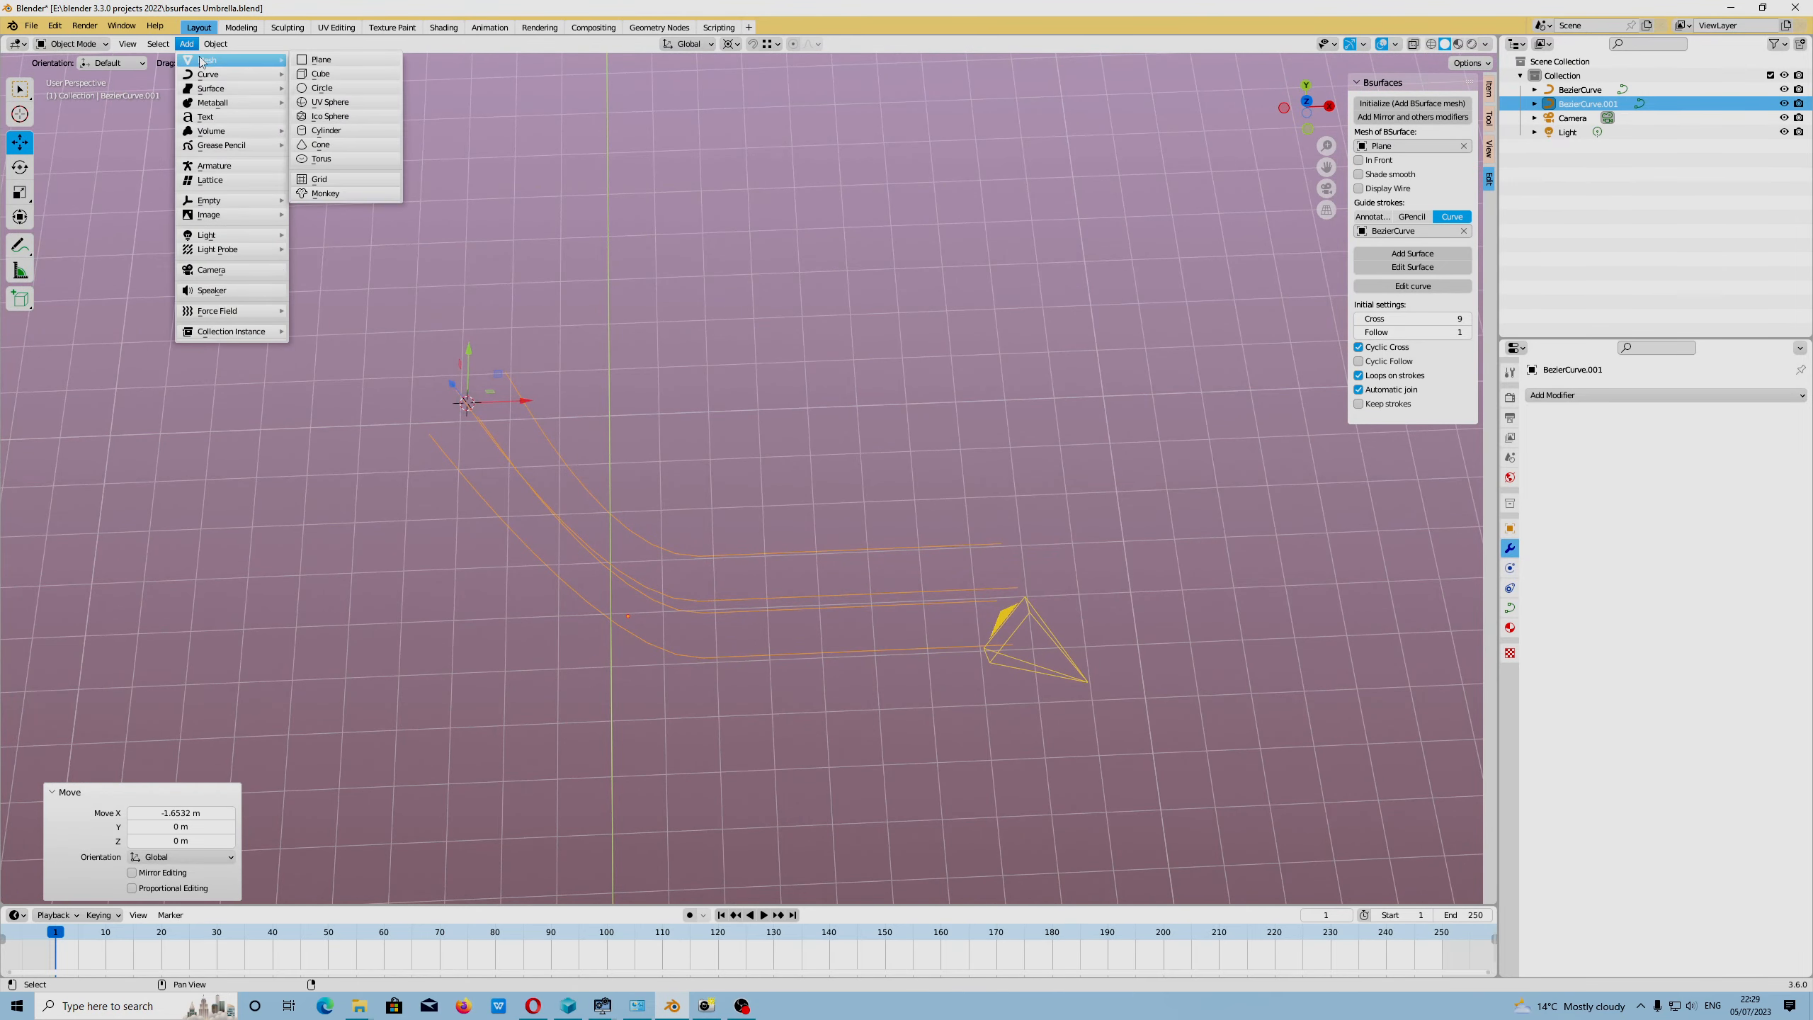
click(318, 60)
key(g)
key(x)
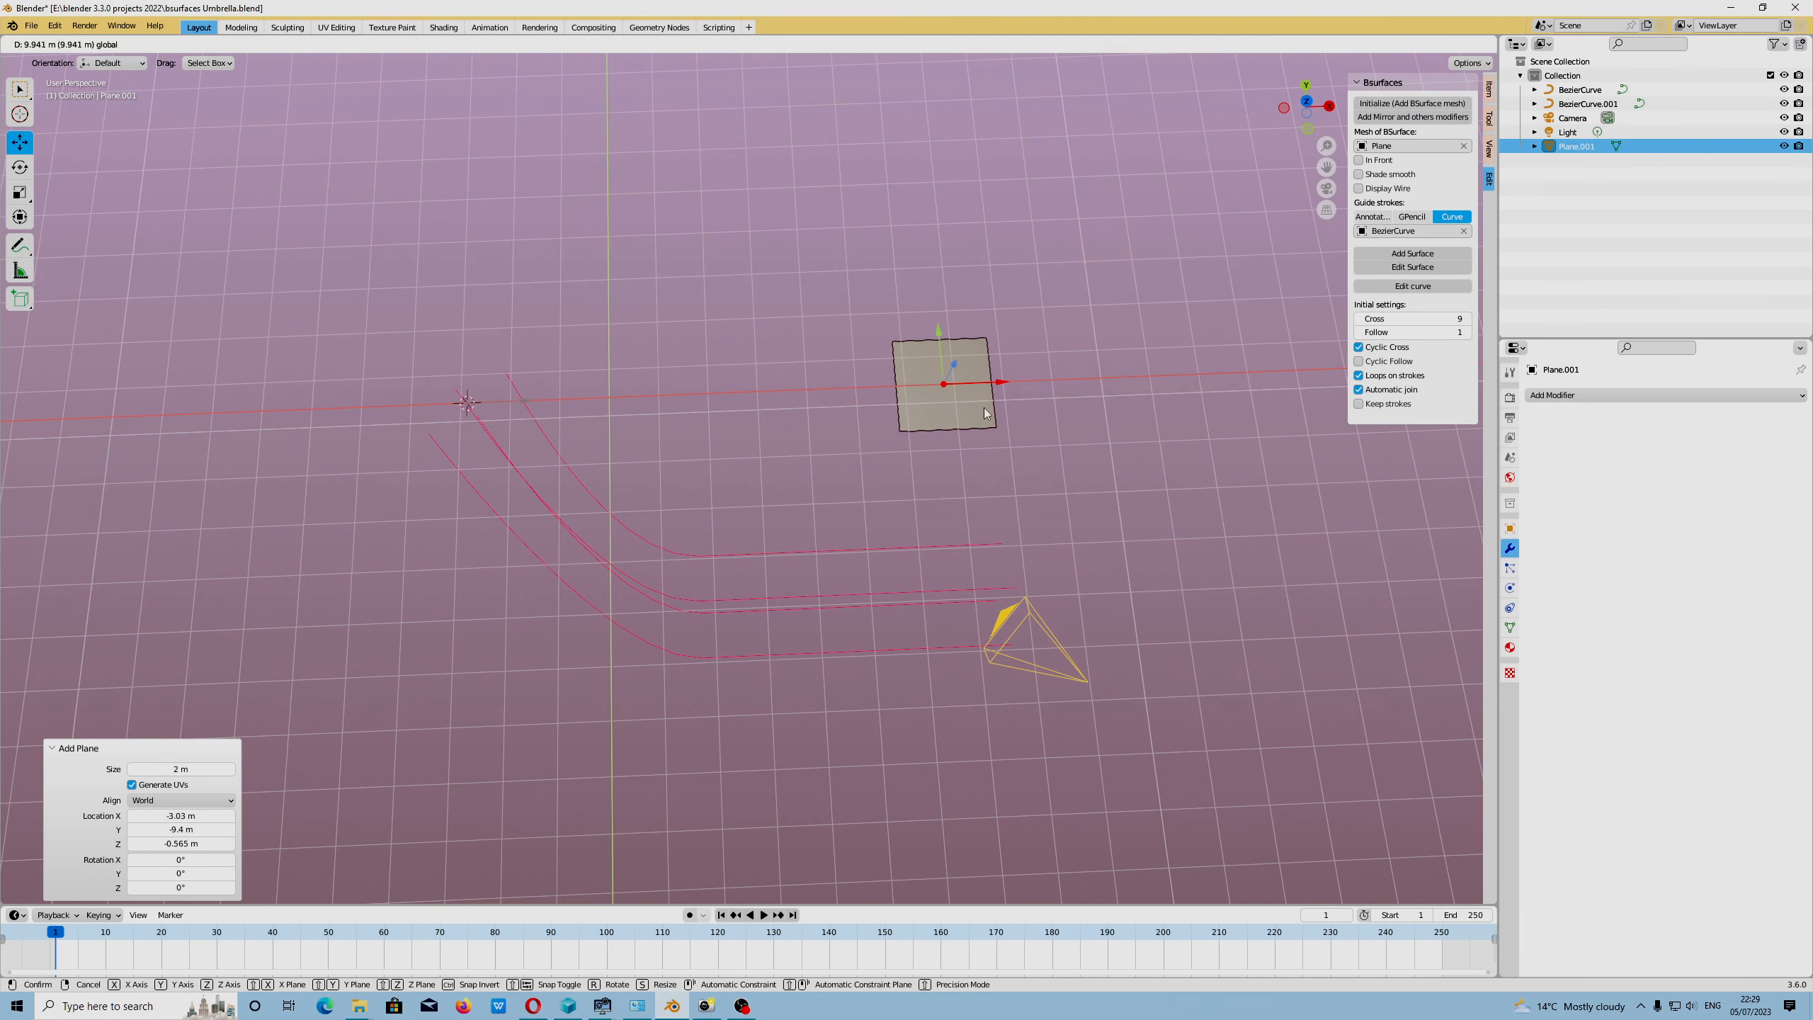
click(984, 384)
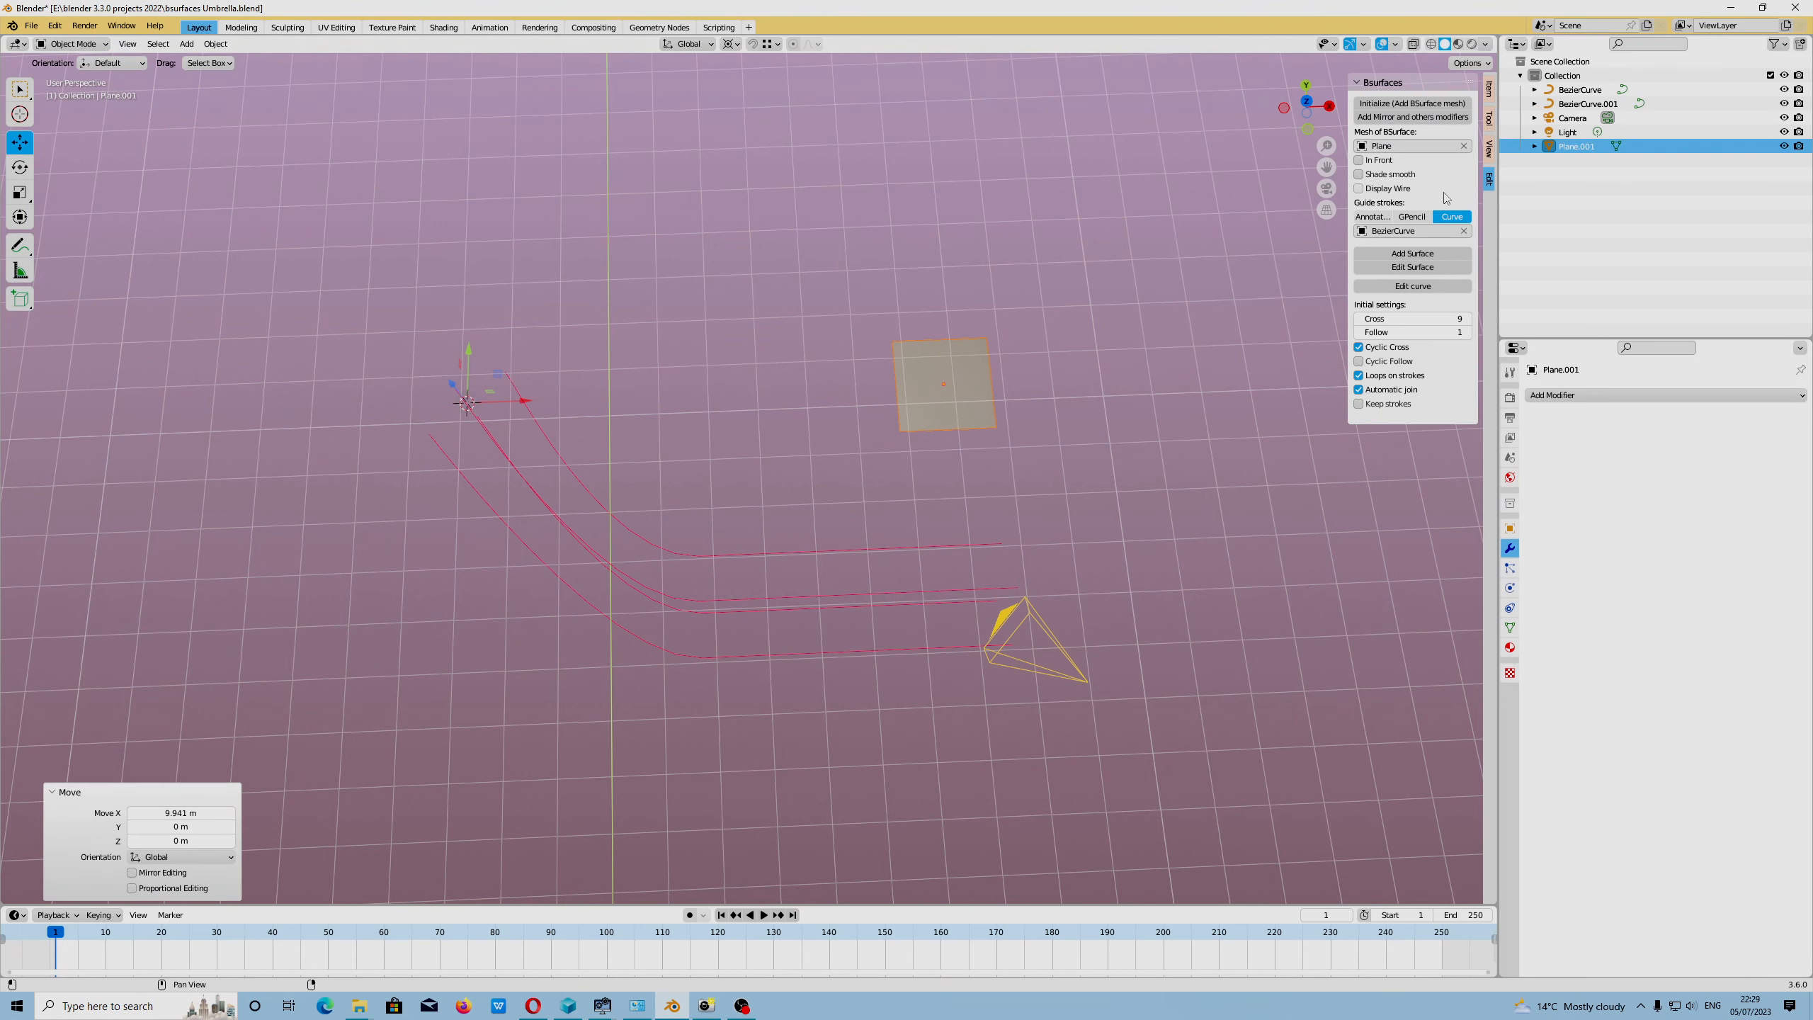
Set Plane.001 as the Bsurfaces mesh and add the surface from the curve guide strokes.
click(1463, 145)
click(1463, 145)
click(948, 337)
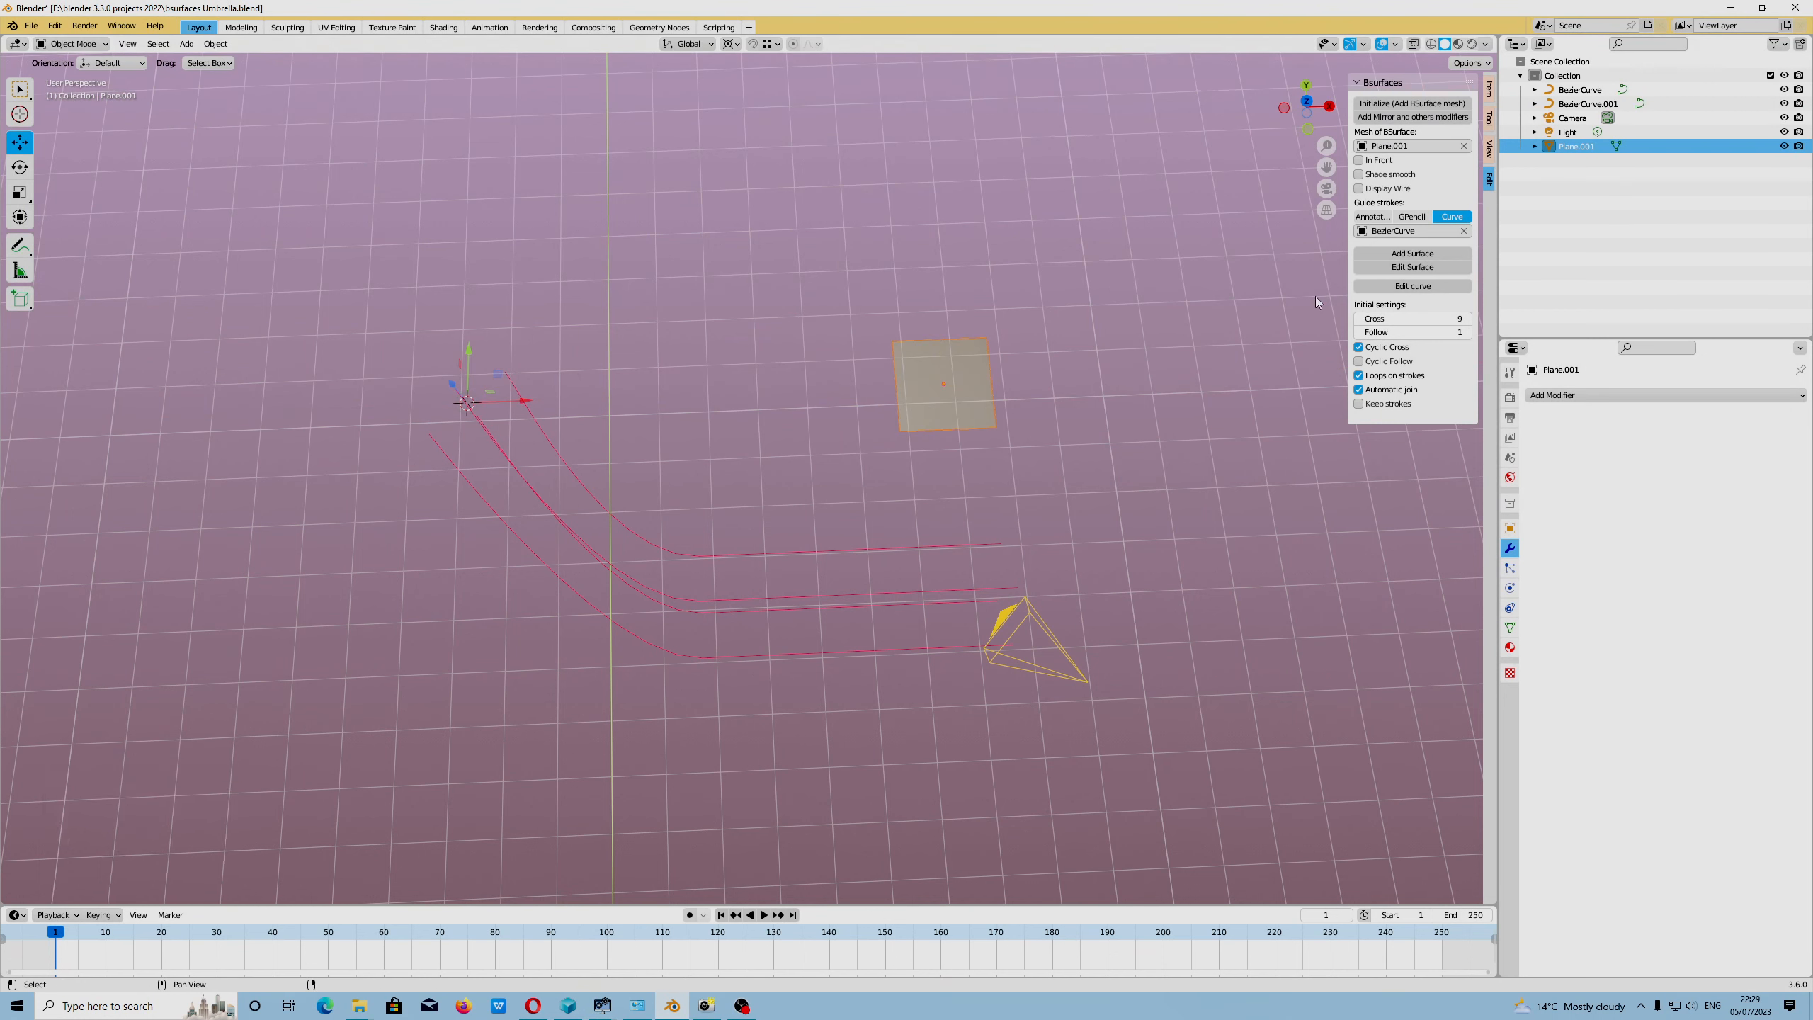
click(1419, 255)
middle_drag(600, 414, 734, 322)
alt+drag(734, 322, 730, 316)
alt+right_drag(731, 316, 635, 243)
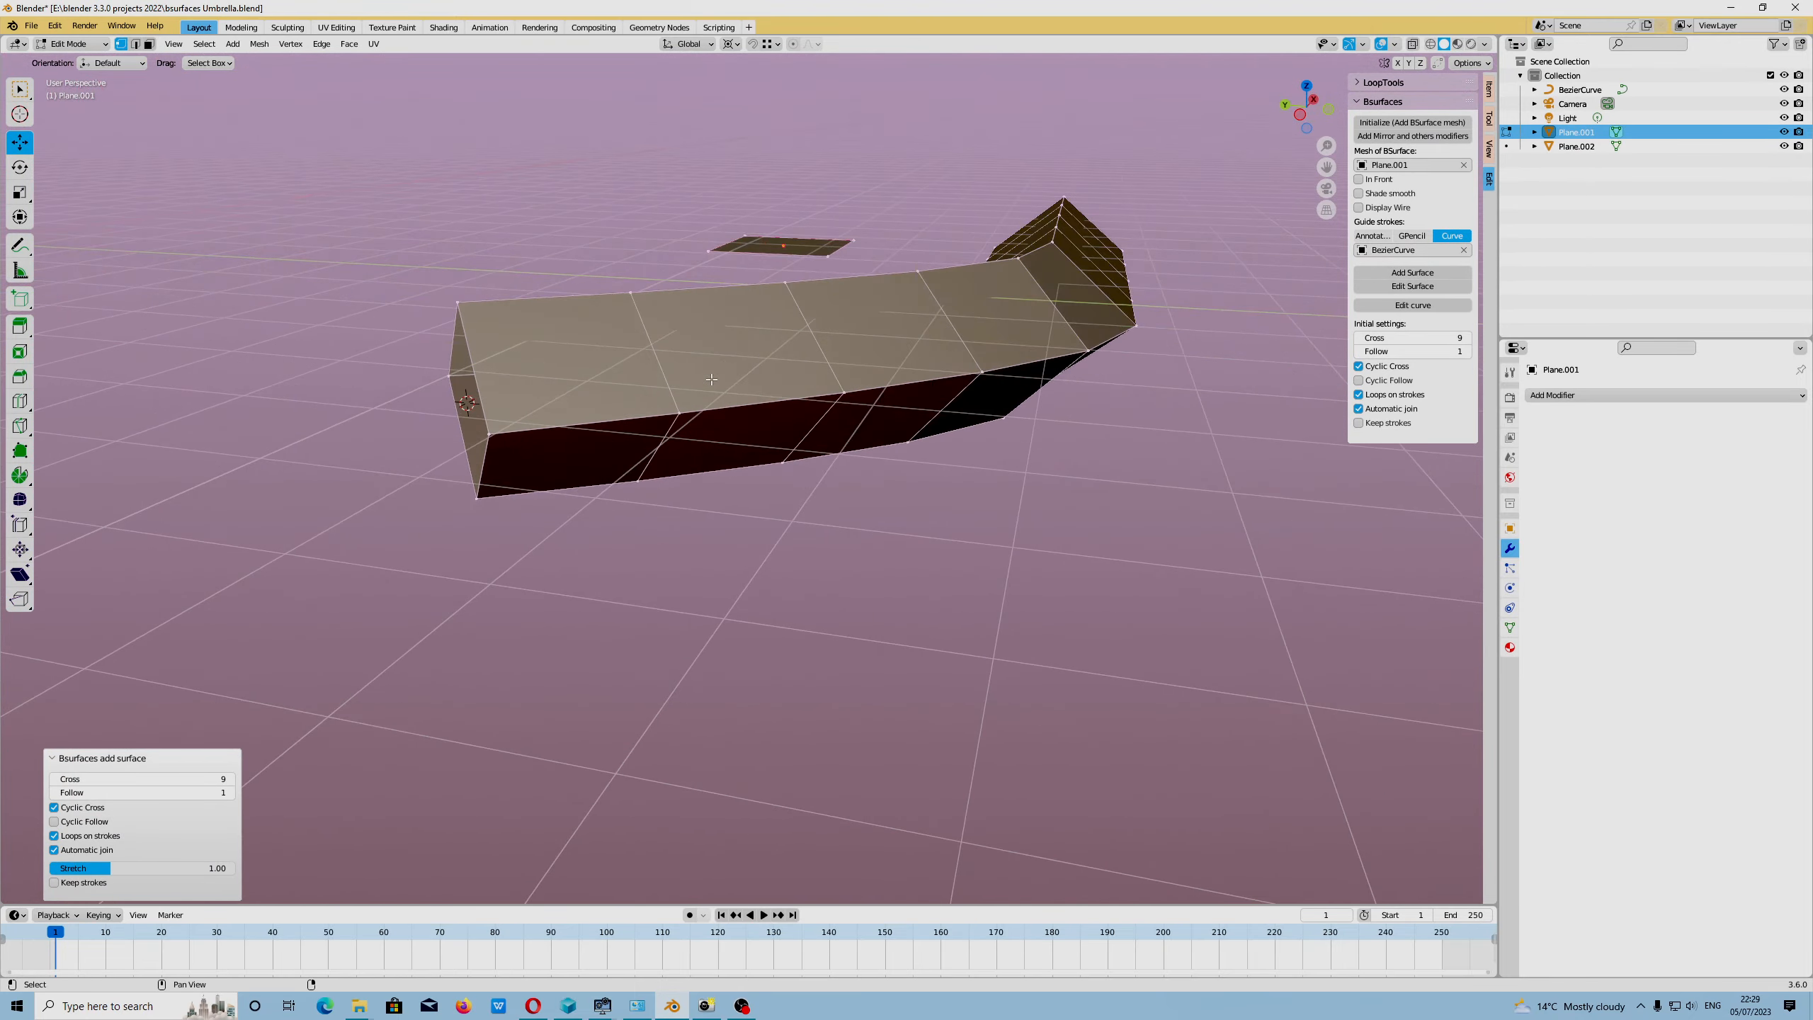
alt+drag(614, 250, 754, 599)
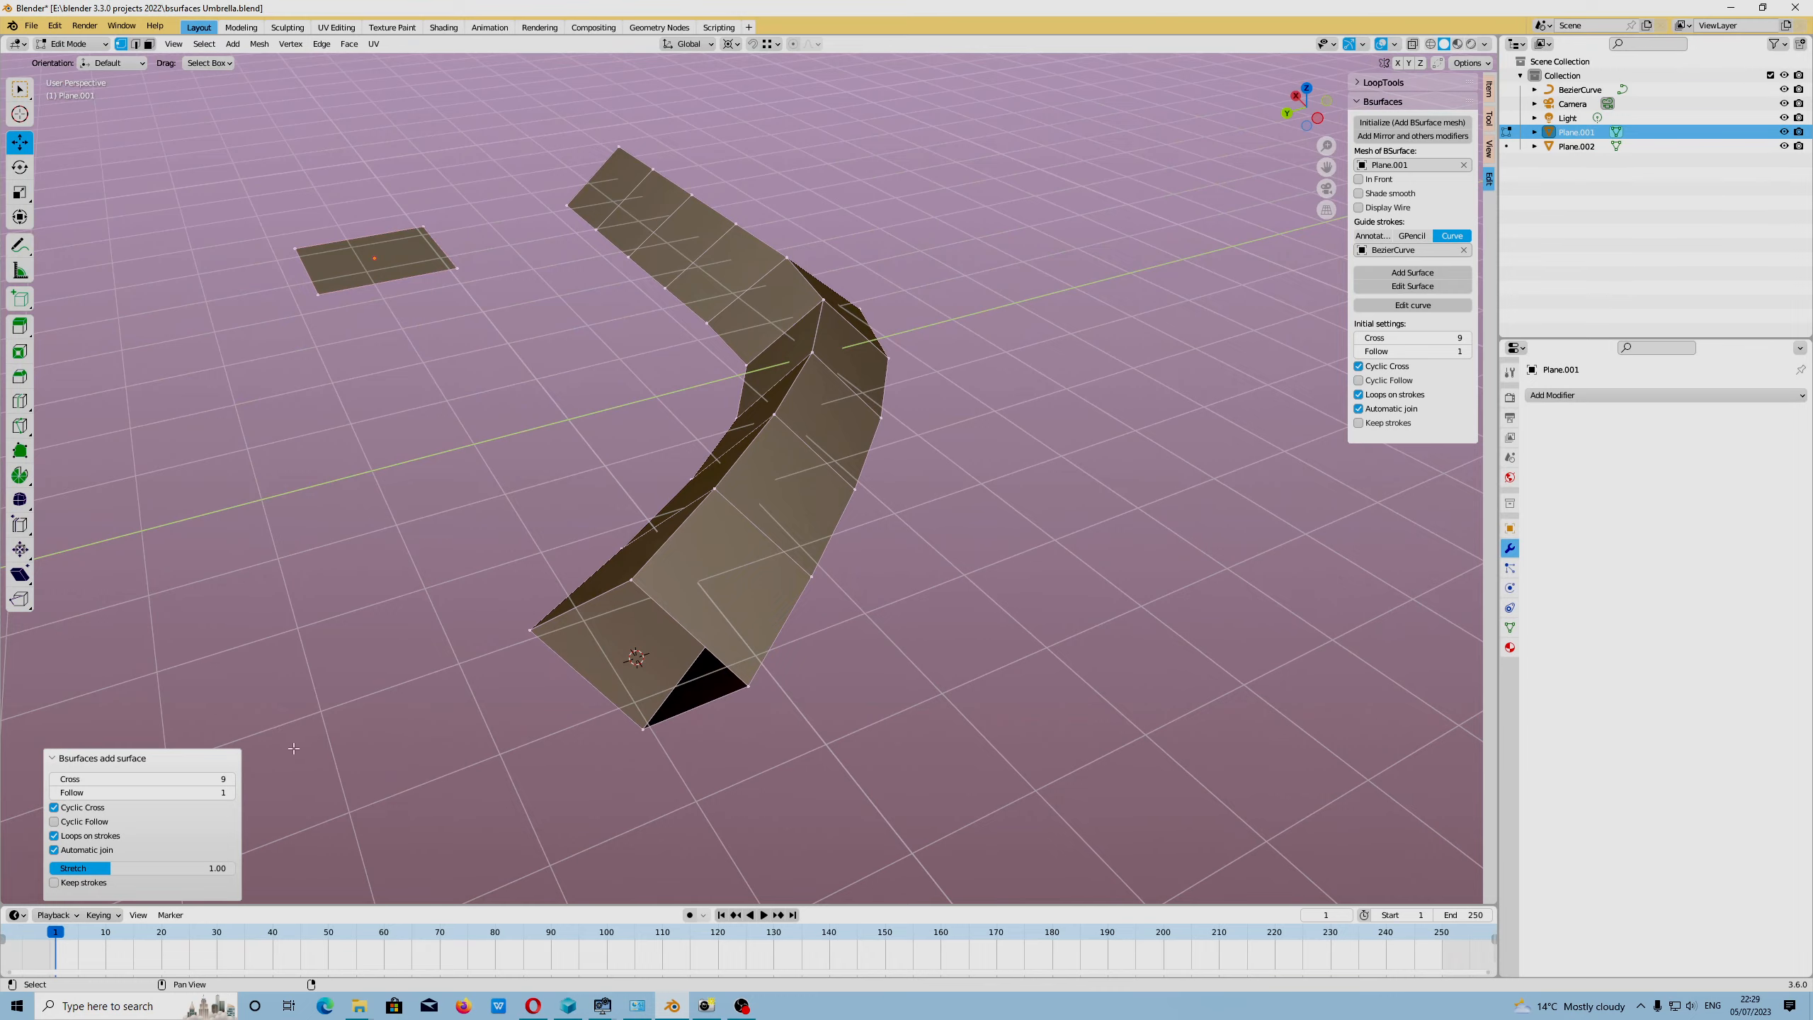
Set the bent surface's Follow to 5 and inspect the rounded tube from several sides.
click(231, 792)
click(230, 792)
click(231, 793)
click(230, 793)
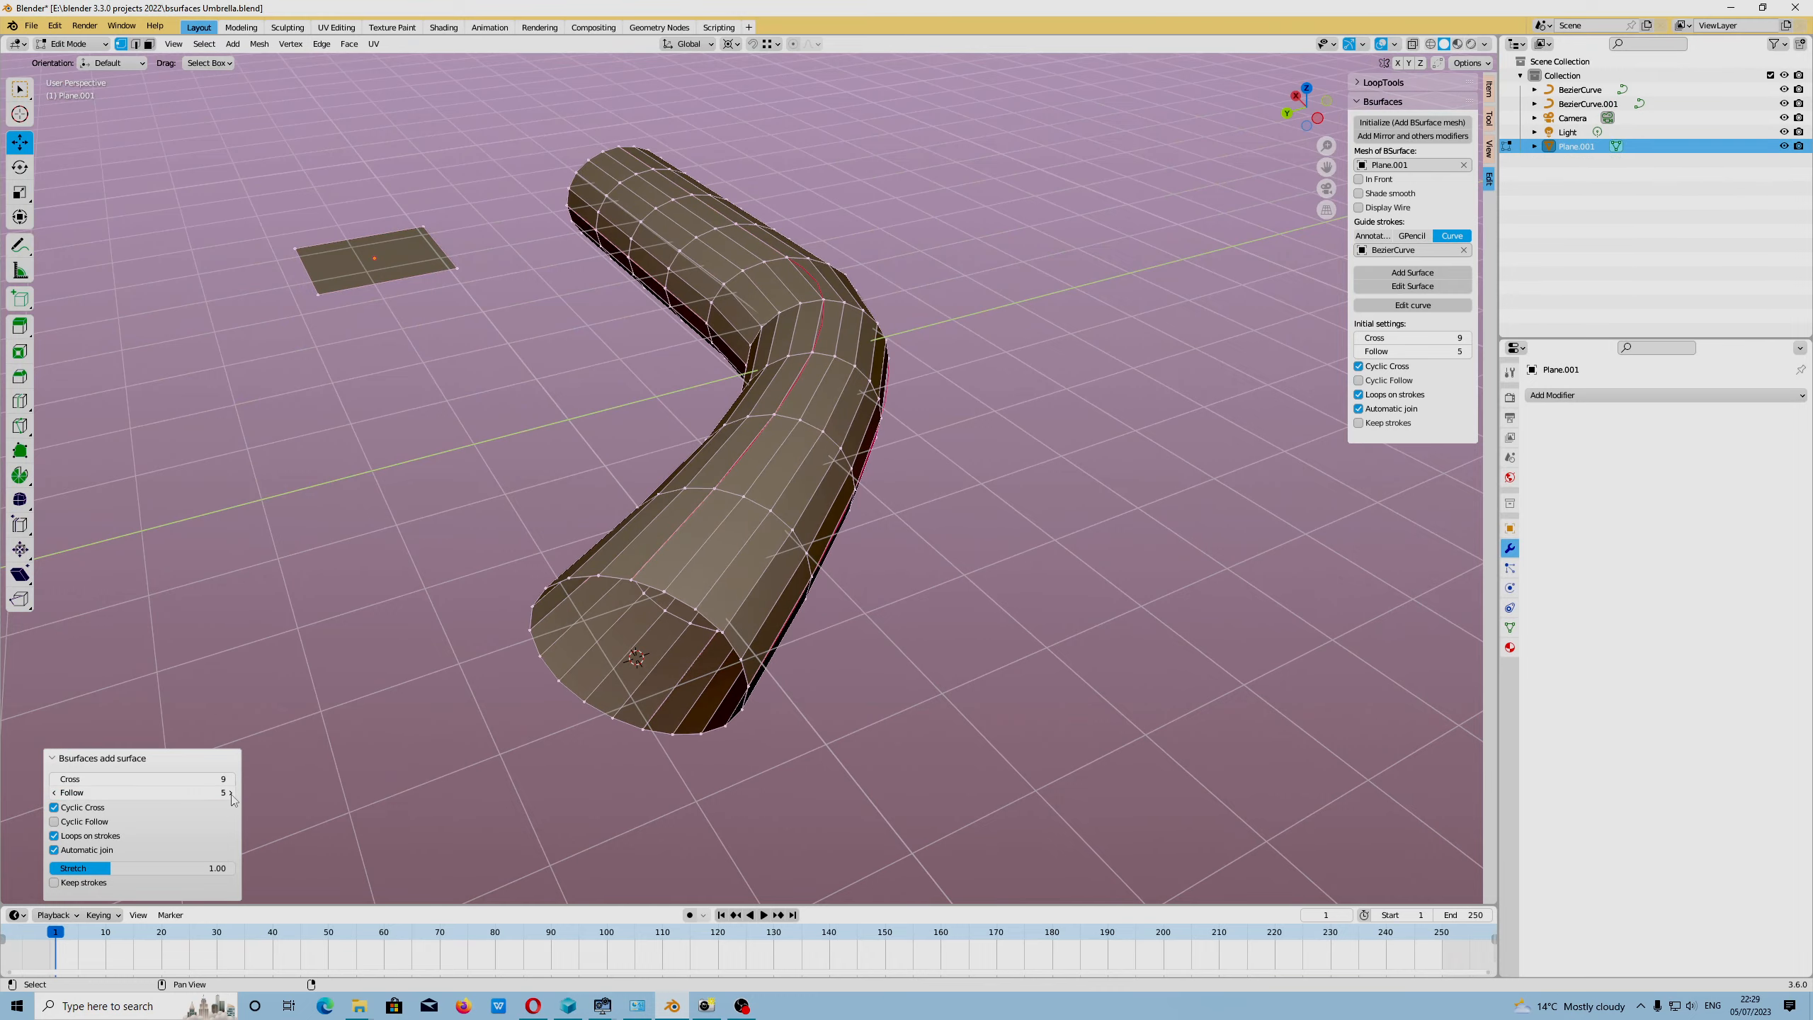
alt+drag(666, 607, 644, 660)
alt+right_drag(644, 659, 814, 684)
alt+drag(814, 684, 828, 643)
alt+right_drag(828, 643, 642, 628)
Undo the added surface and select the four guide curves.
key(ctrl+z)
alt+middle_drag(643, 628, 457, 442)
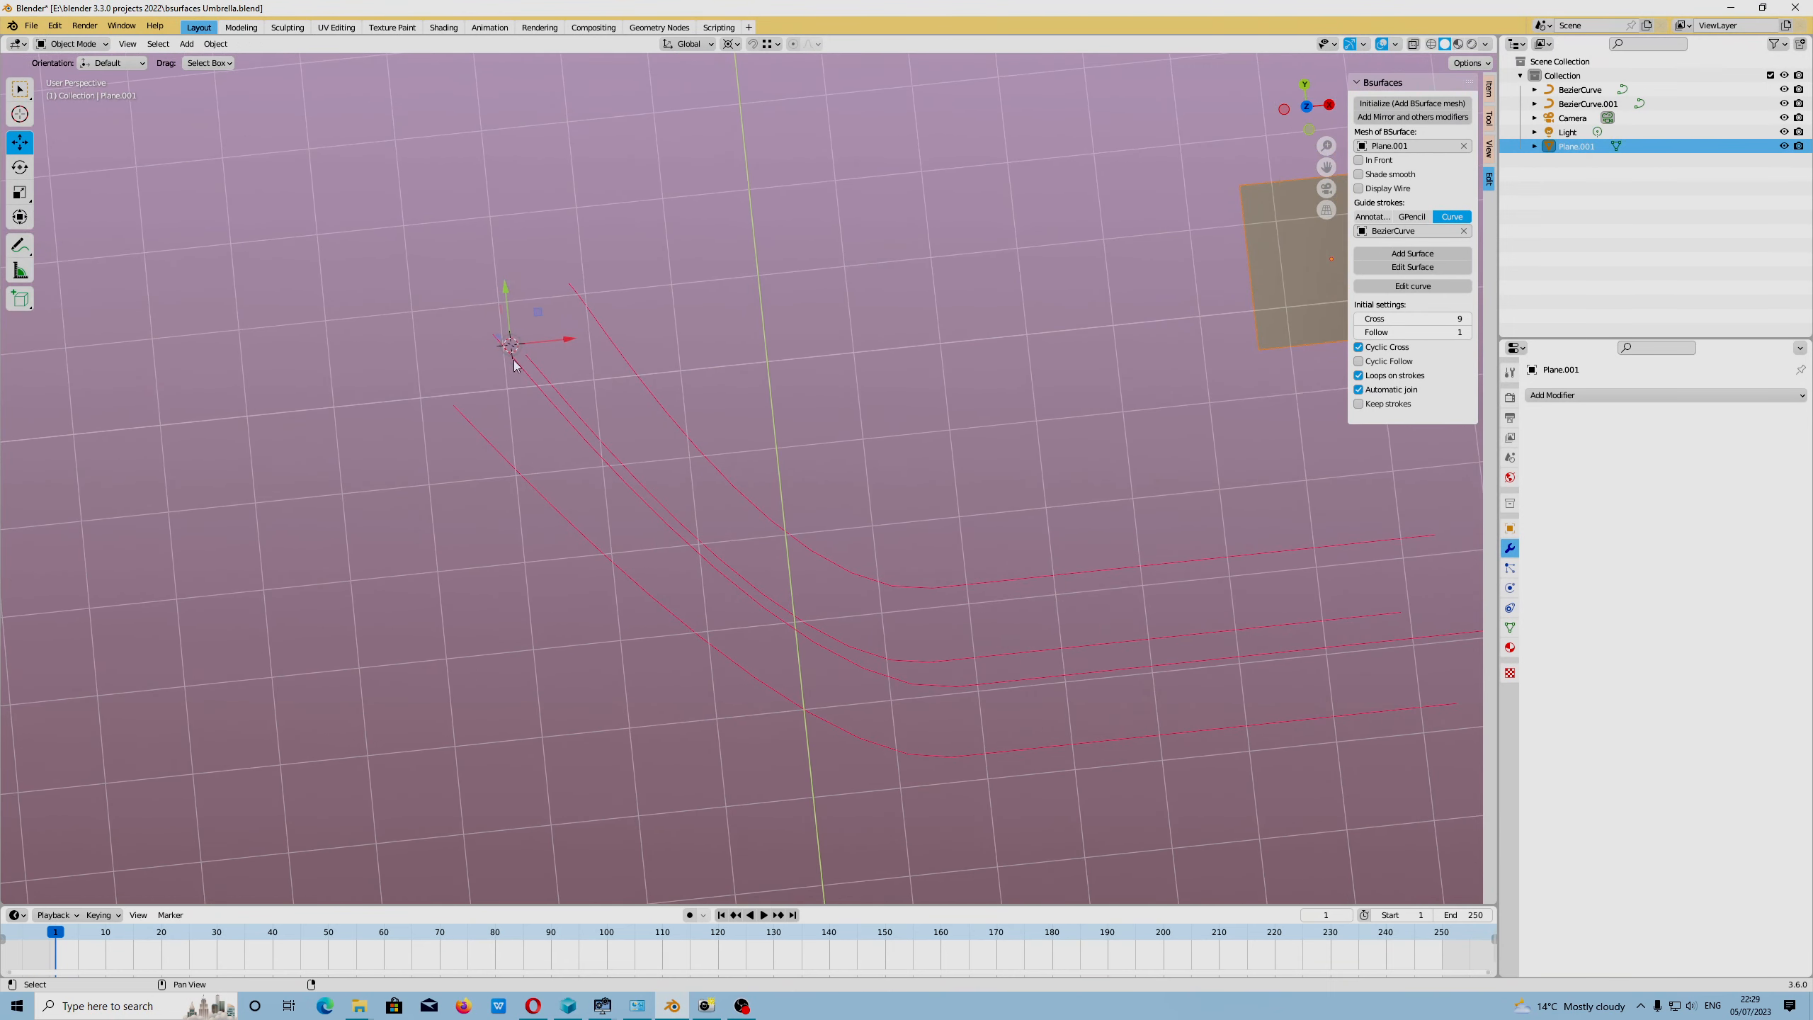
click(540, 380)
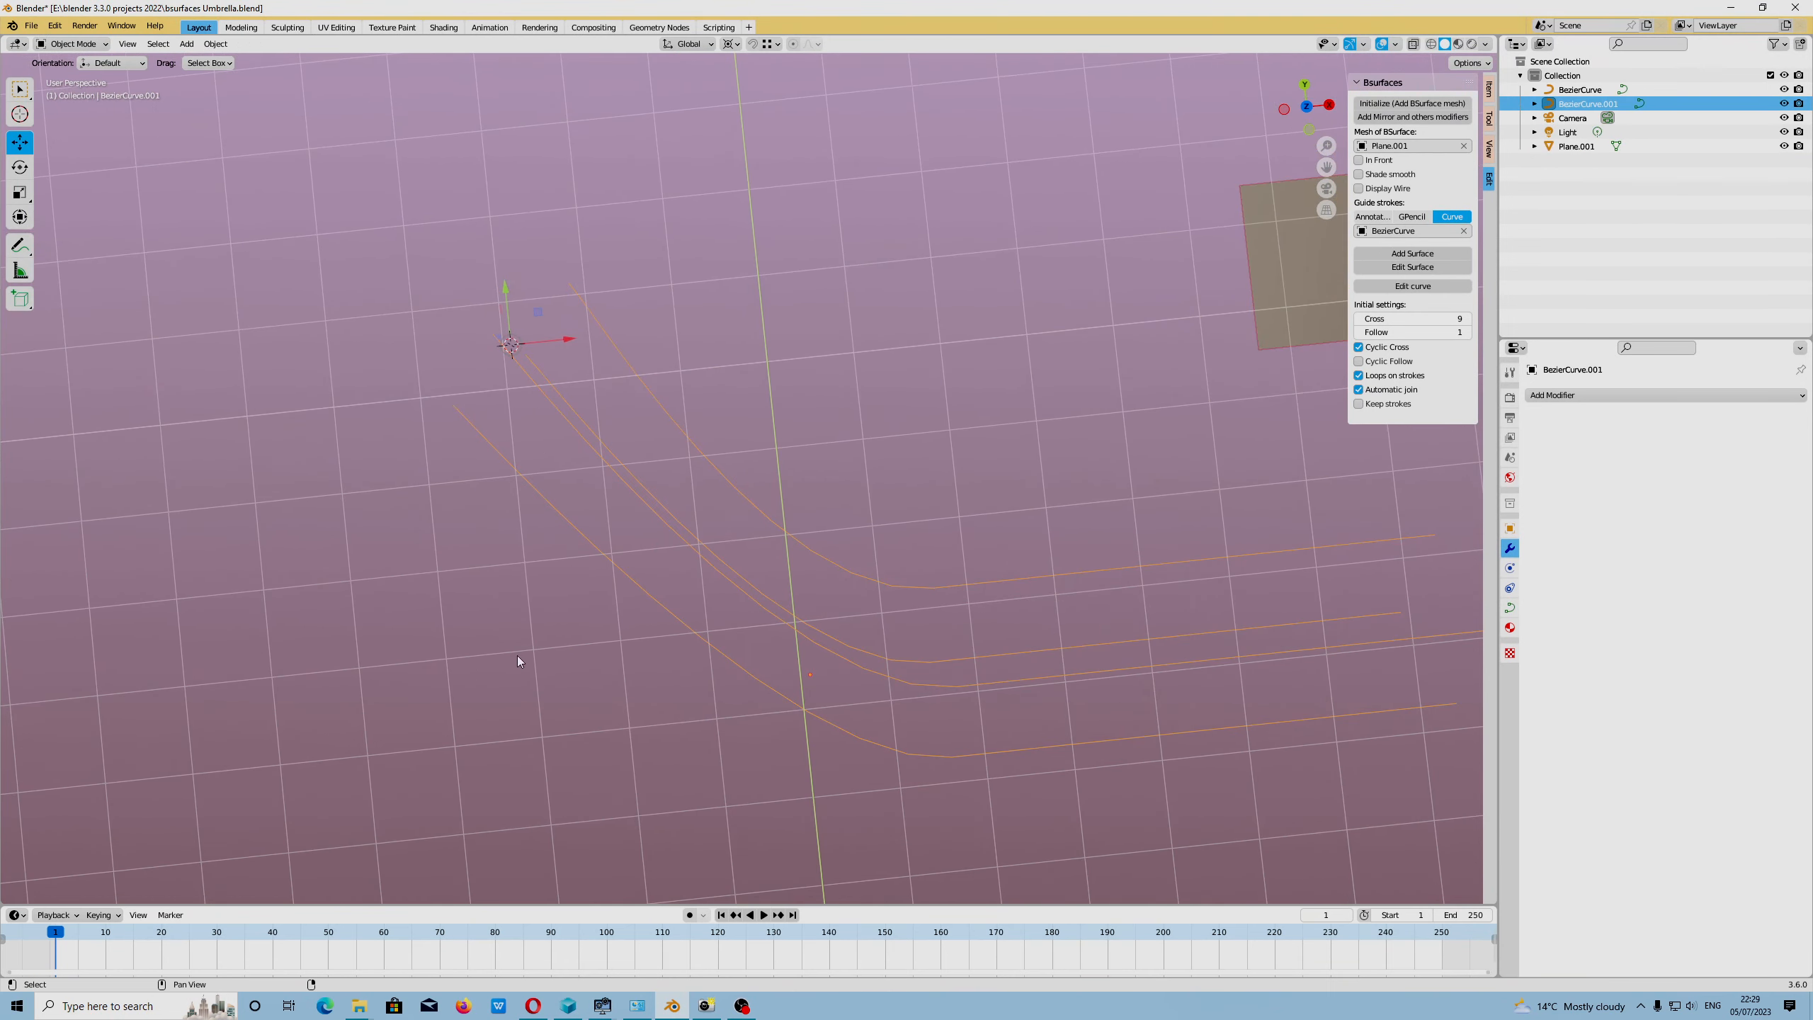
click(742, 1005)
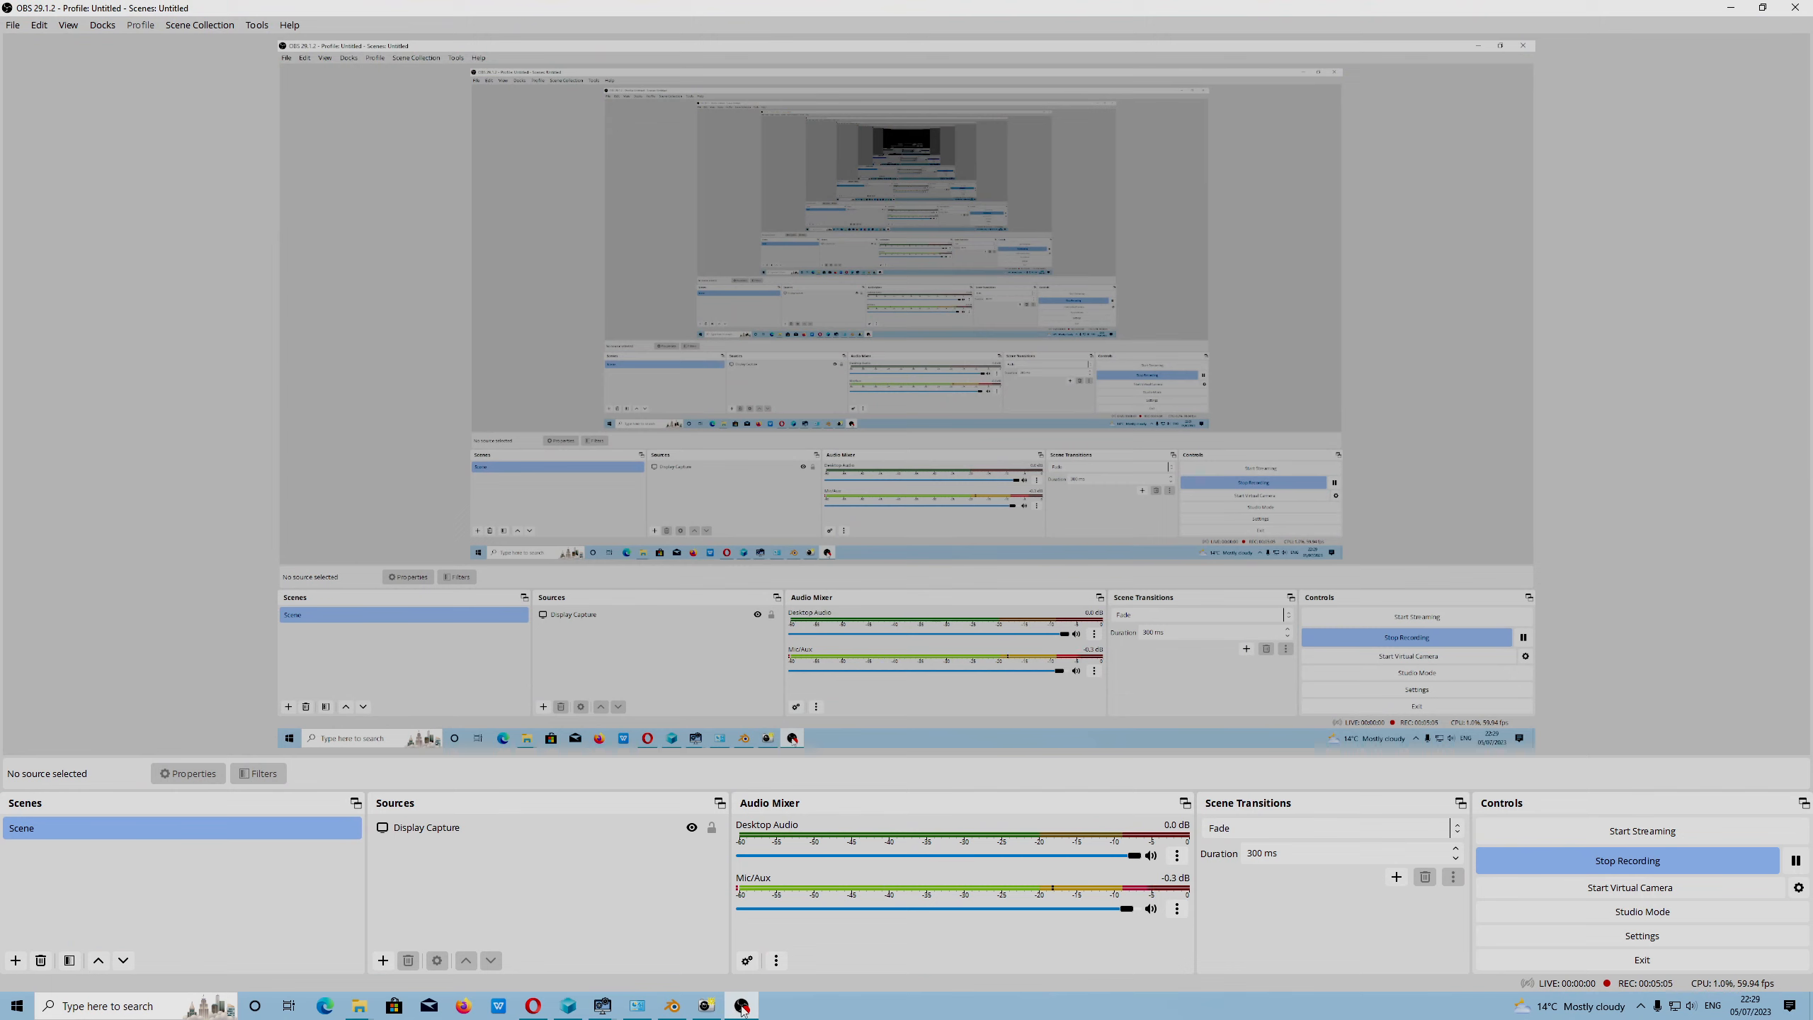
click(742, 1005)
In Edit Mode, subdivide the four curves' segments between the cursor-side ends and the bend with 1 cut.
click(72, 44)
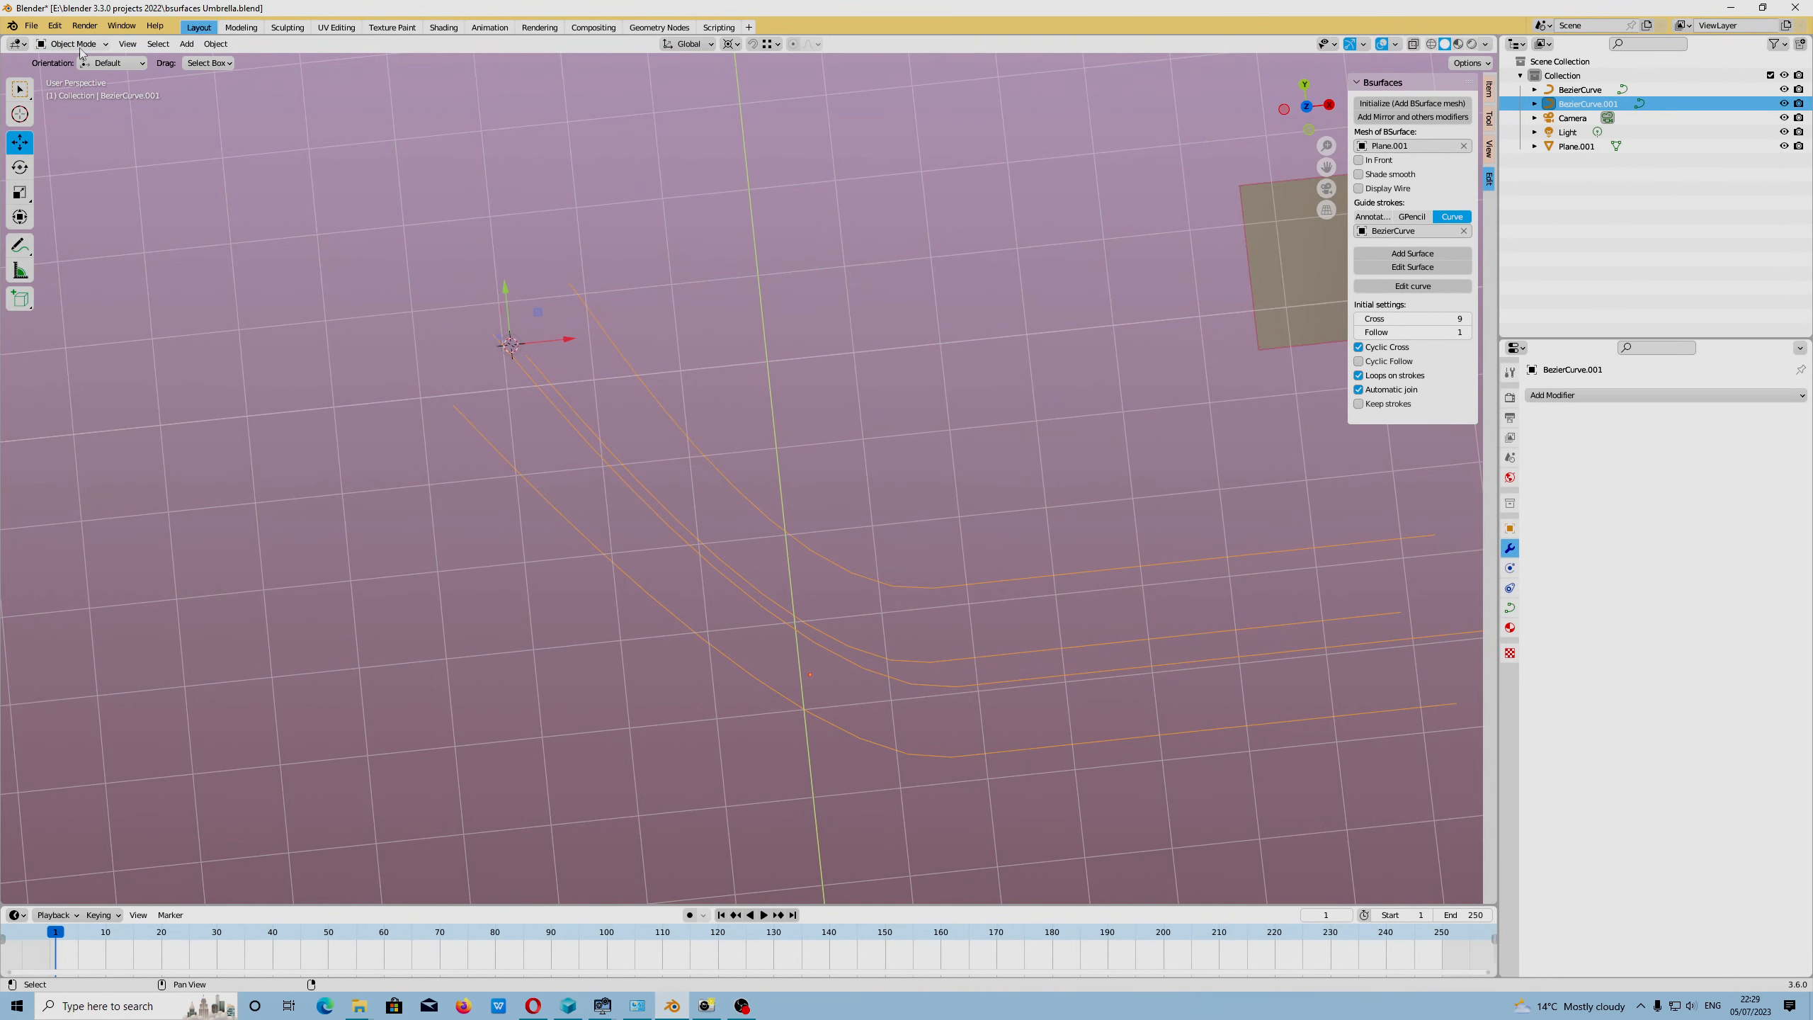
click(75, 72)
drag(362, 232, 619, 461)
scroll(604, 443, down, 1)
drag(323, 196, 1019, 773)
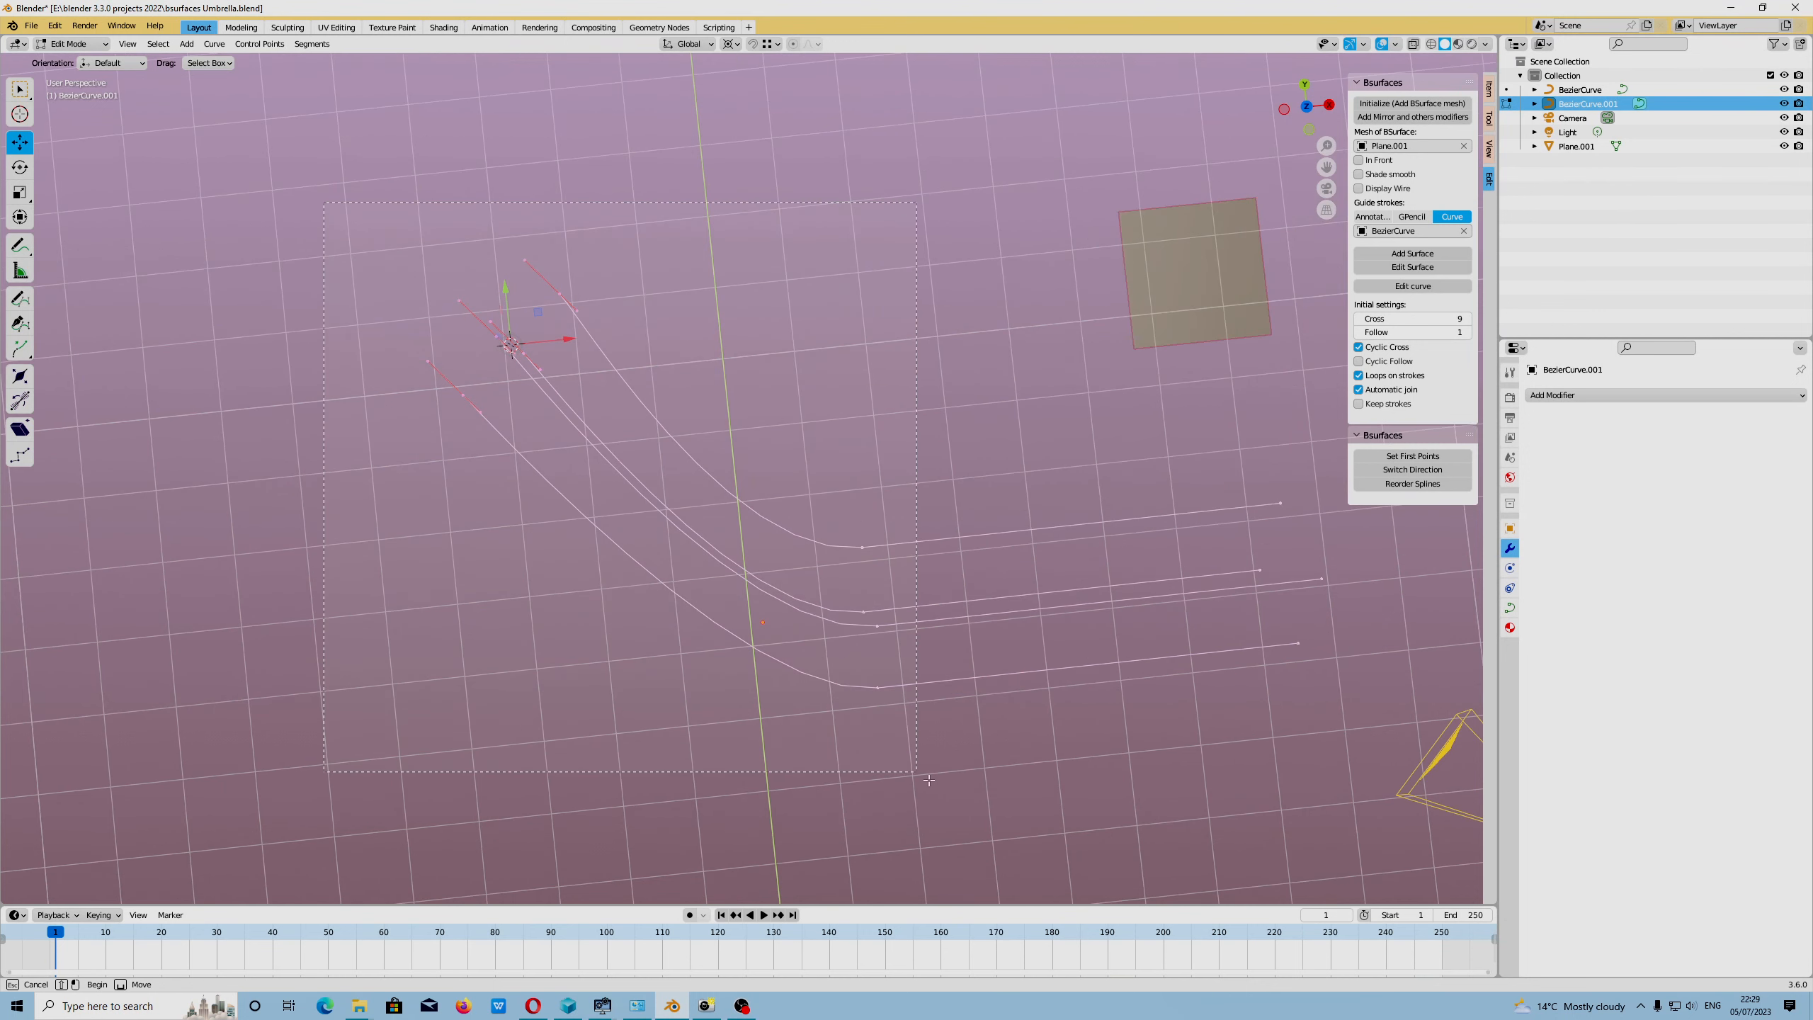
click(306, 51)
click(328, 70)
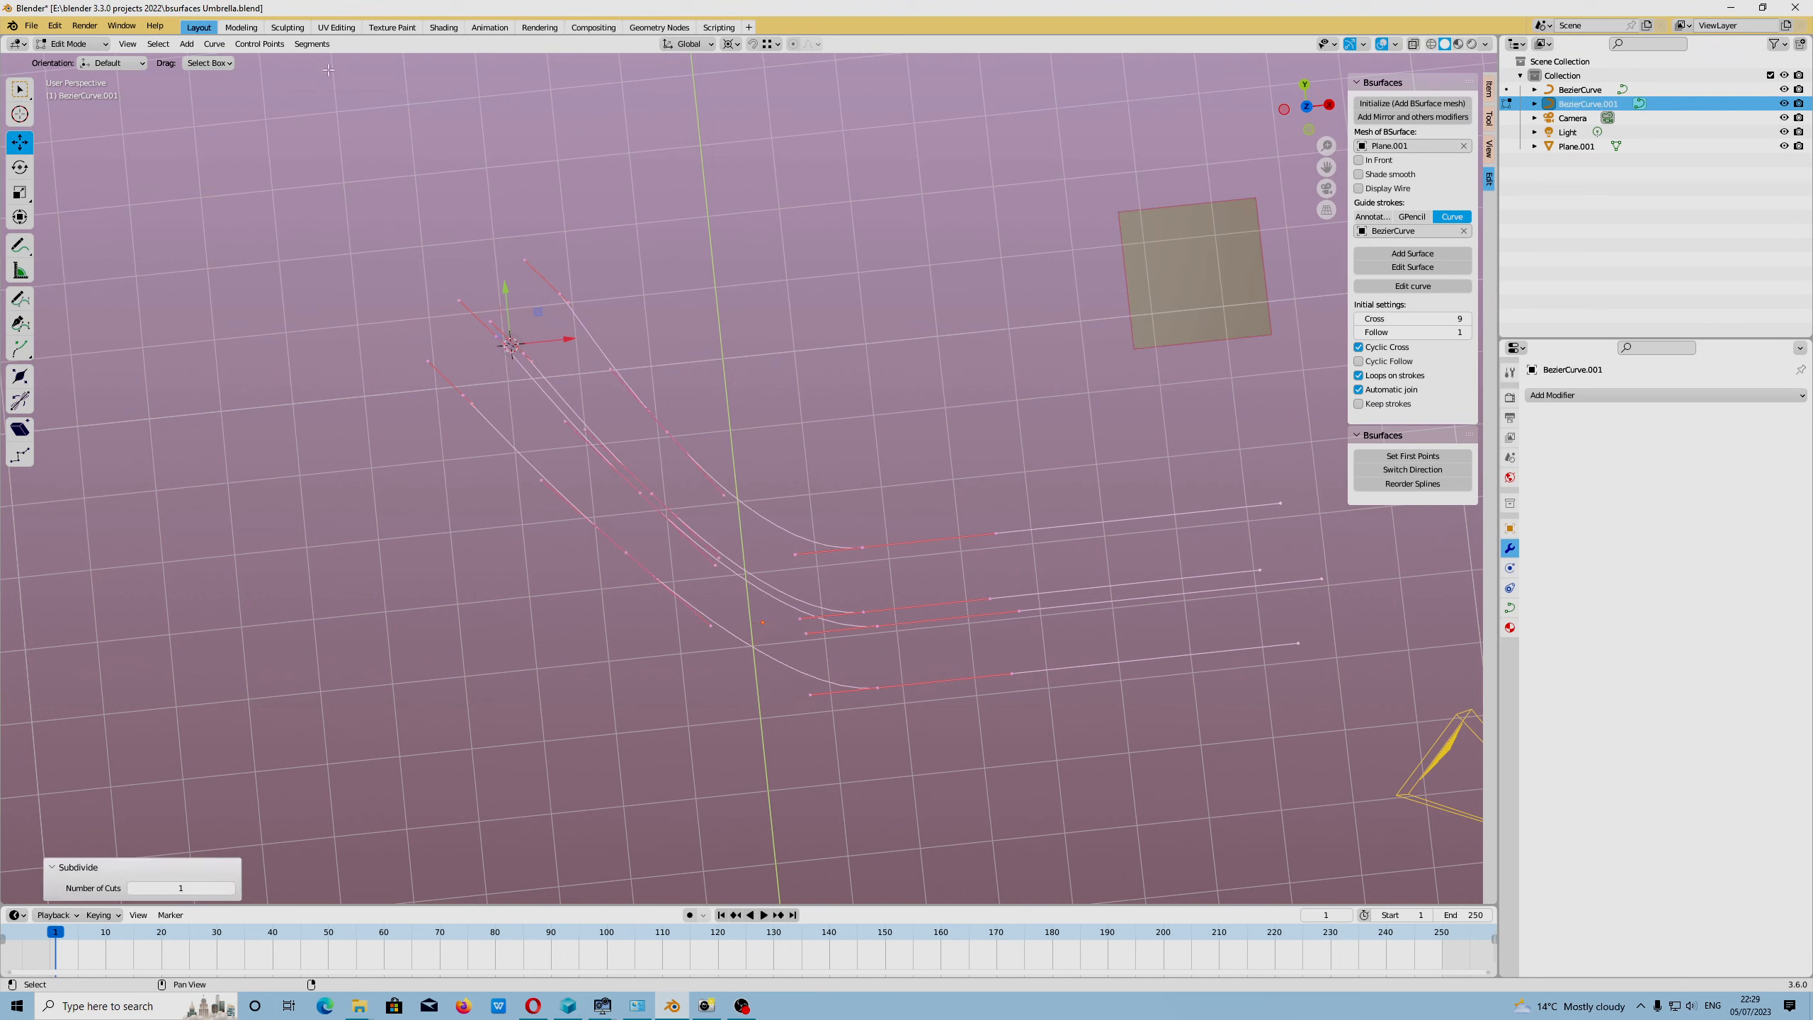
click(769, 329)
Select the four curve ends at the 3D cursor and scale them together by about 0.729, then by about 0.833.
drag(354, 234, 579, 441)
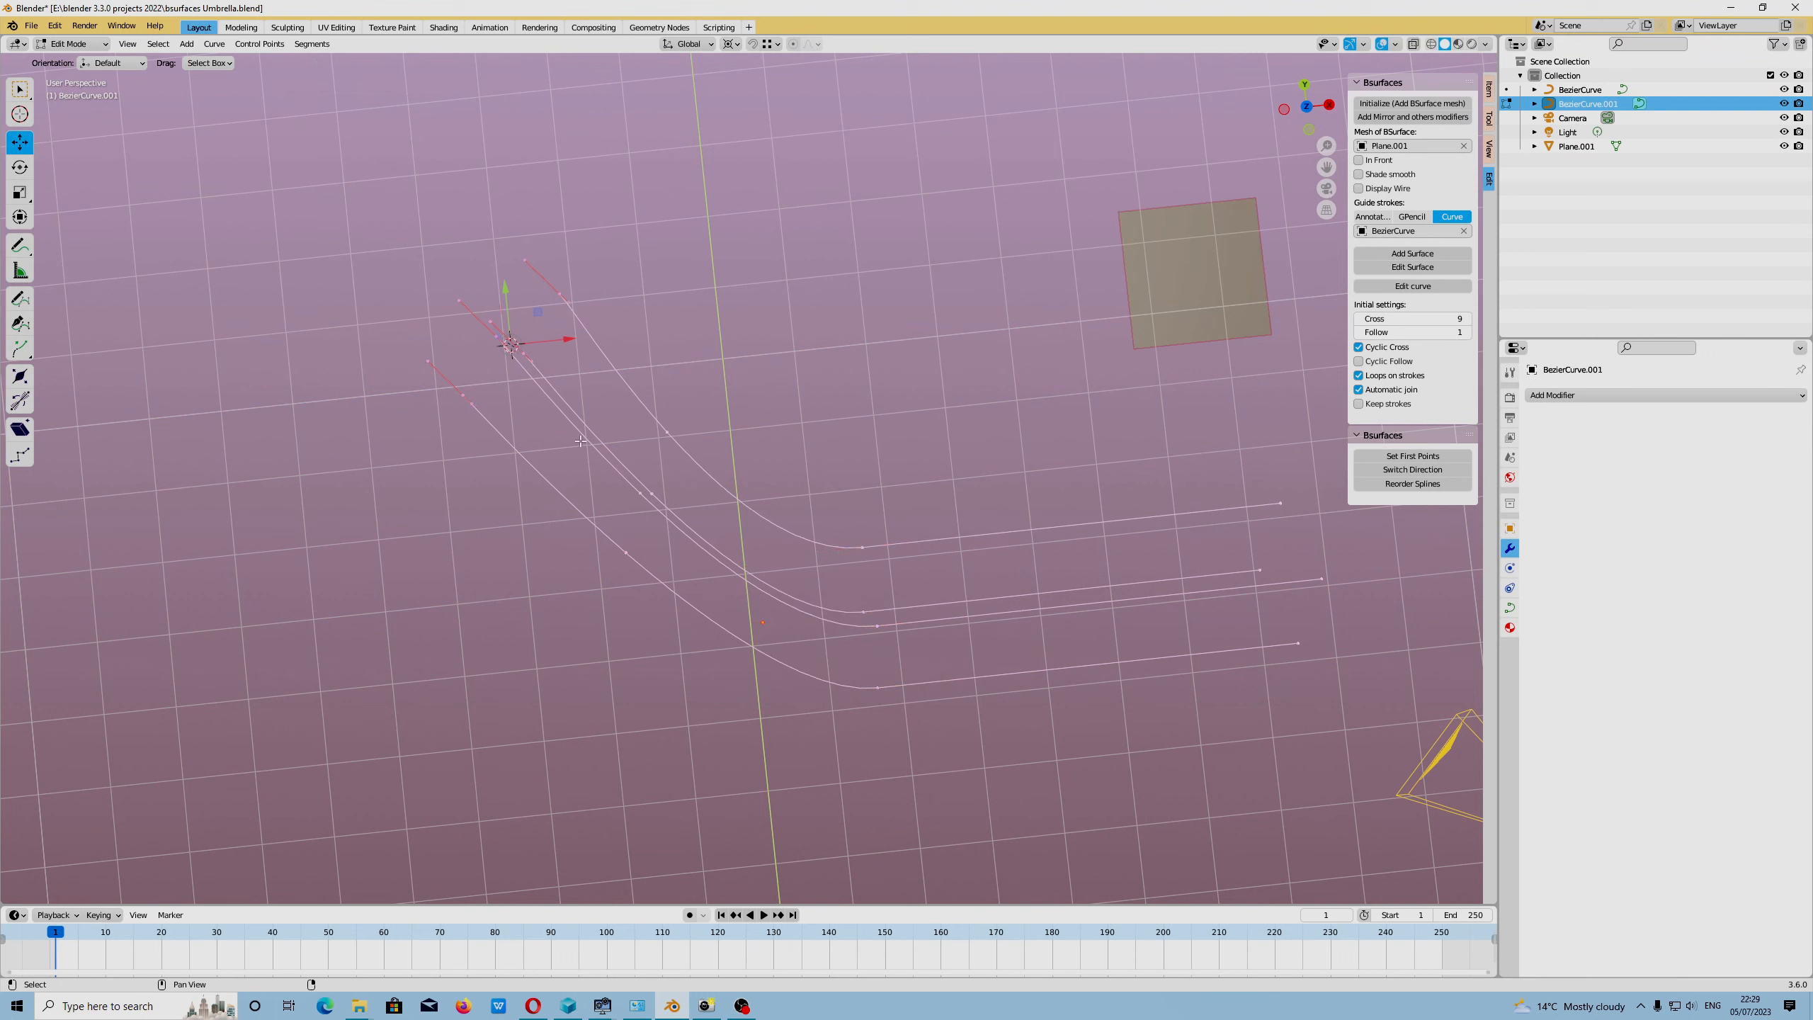
key(s)
mouse_move(464, 389)
mouse_down()
mouse_move(481, 393)
mouse_move(492, 325)
mouse_move(481, 373)
mouse_up()
middle_drag(399, 443, 469, 414)
scroll(508, 340, up, 5)
middle_drag(764, 437, 764, 489)
shift+middle_drag(676, 341, 838, 538)
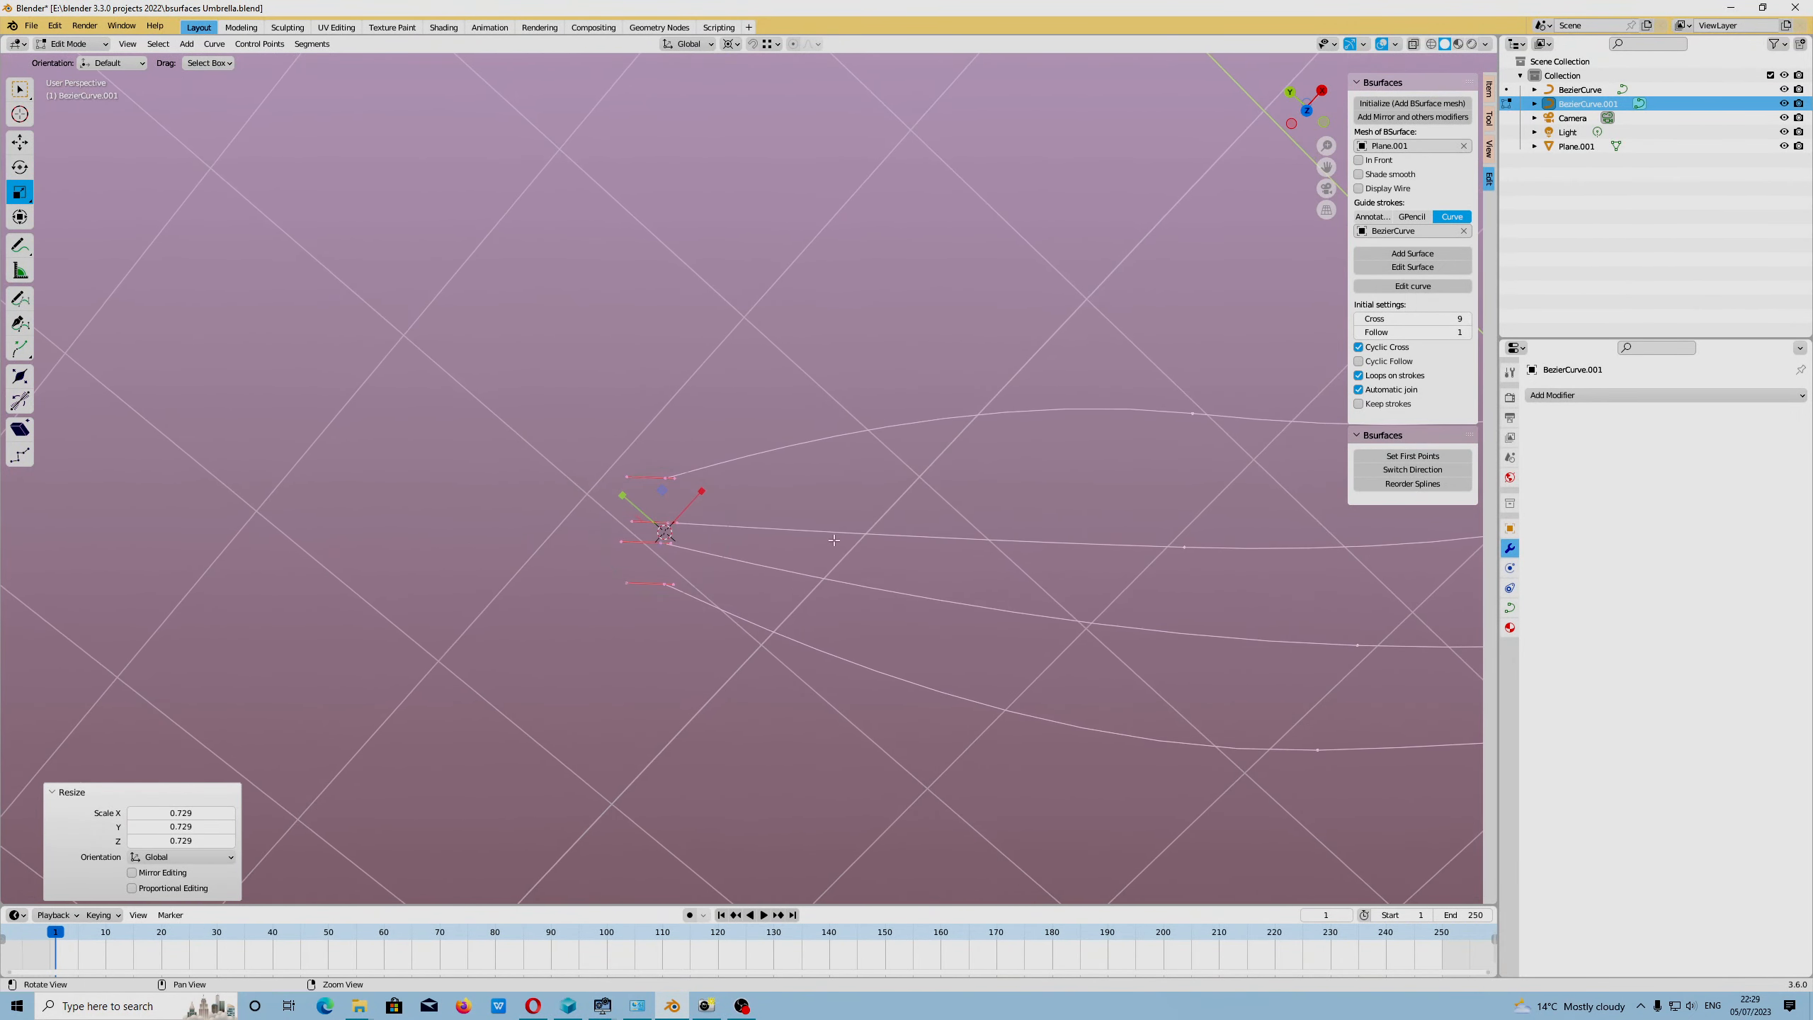
drag(653, 597, 662, 585)
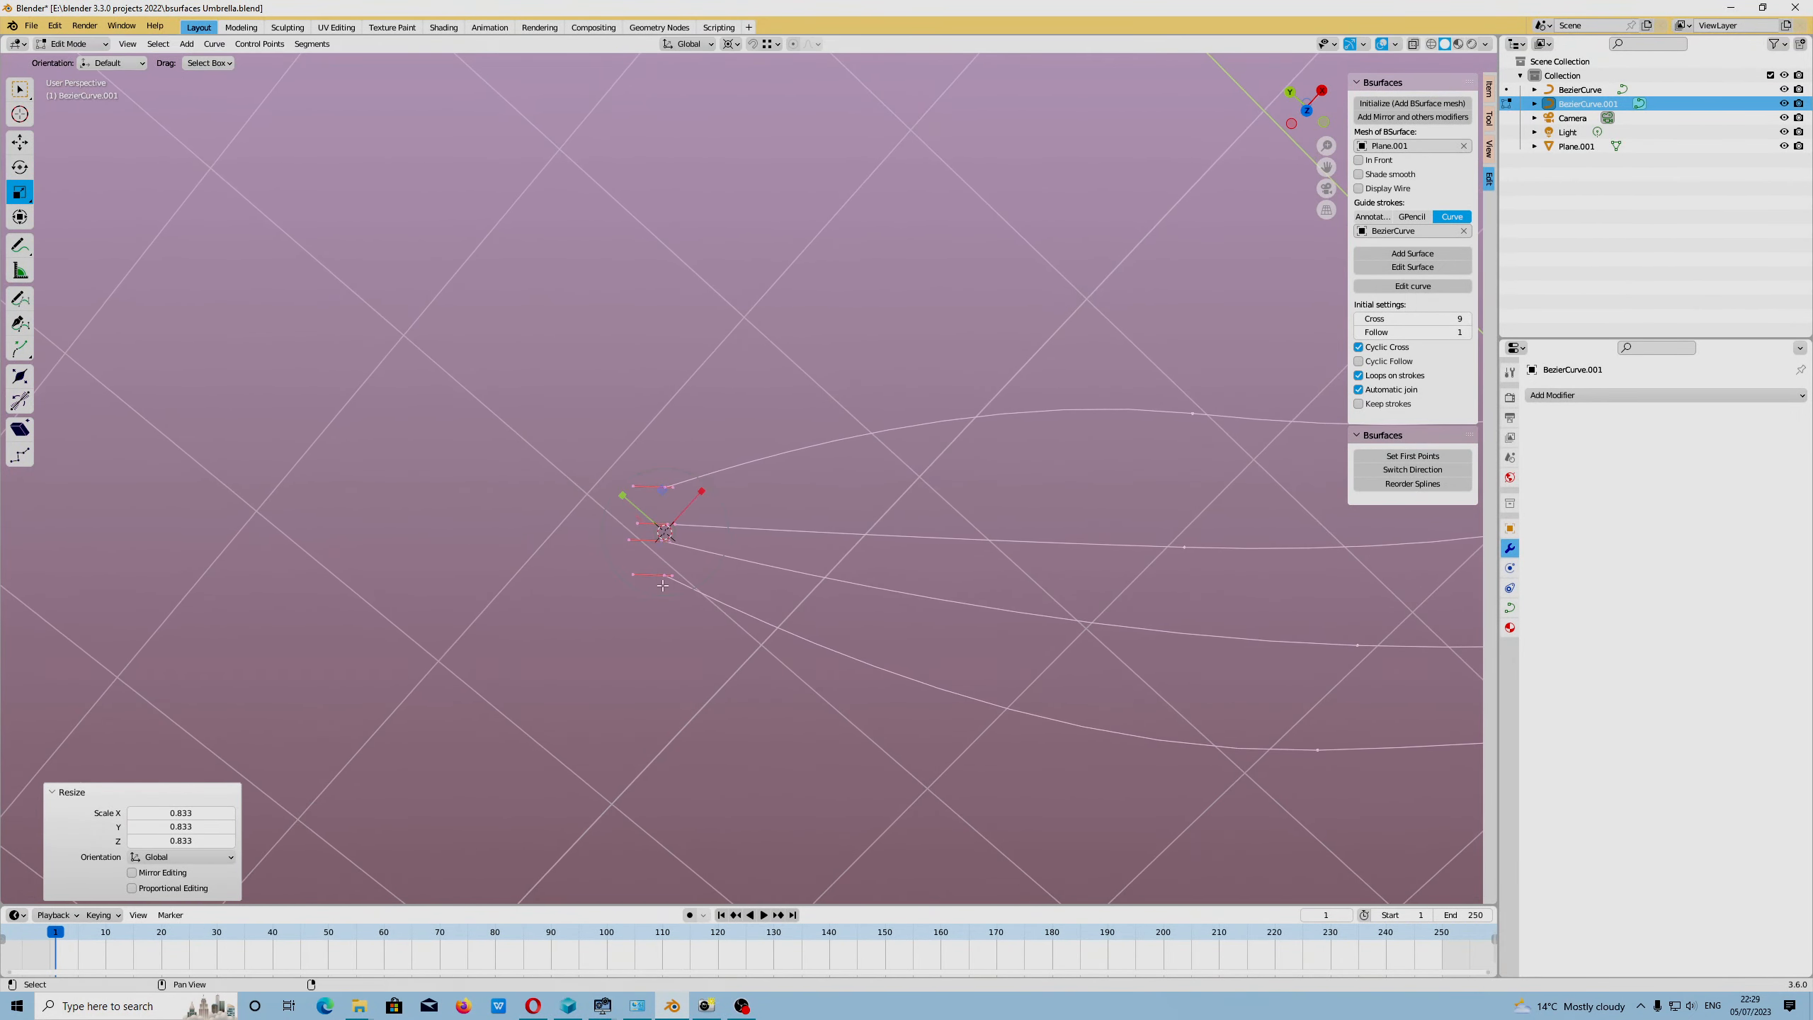
Extrude the four scaled-down curve ends and move the new points about -0.745 m in X and 1.033 m in Y.
key(e)
click(660, 586)
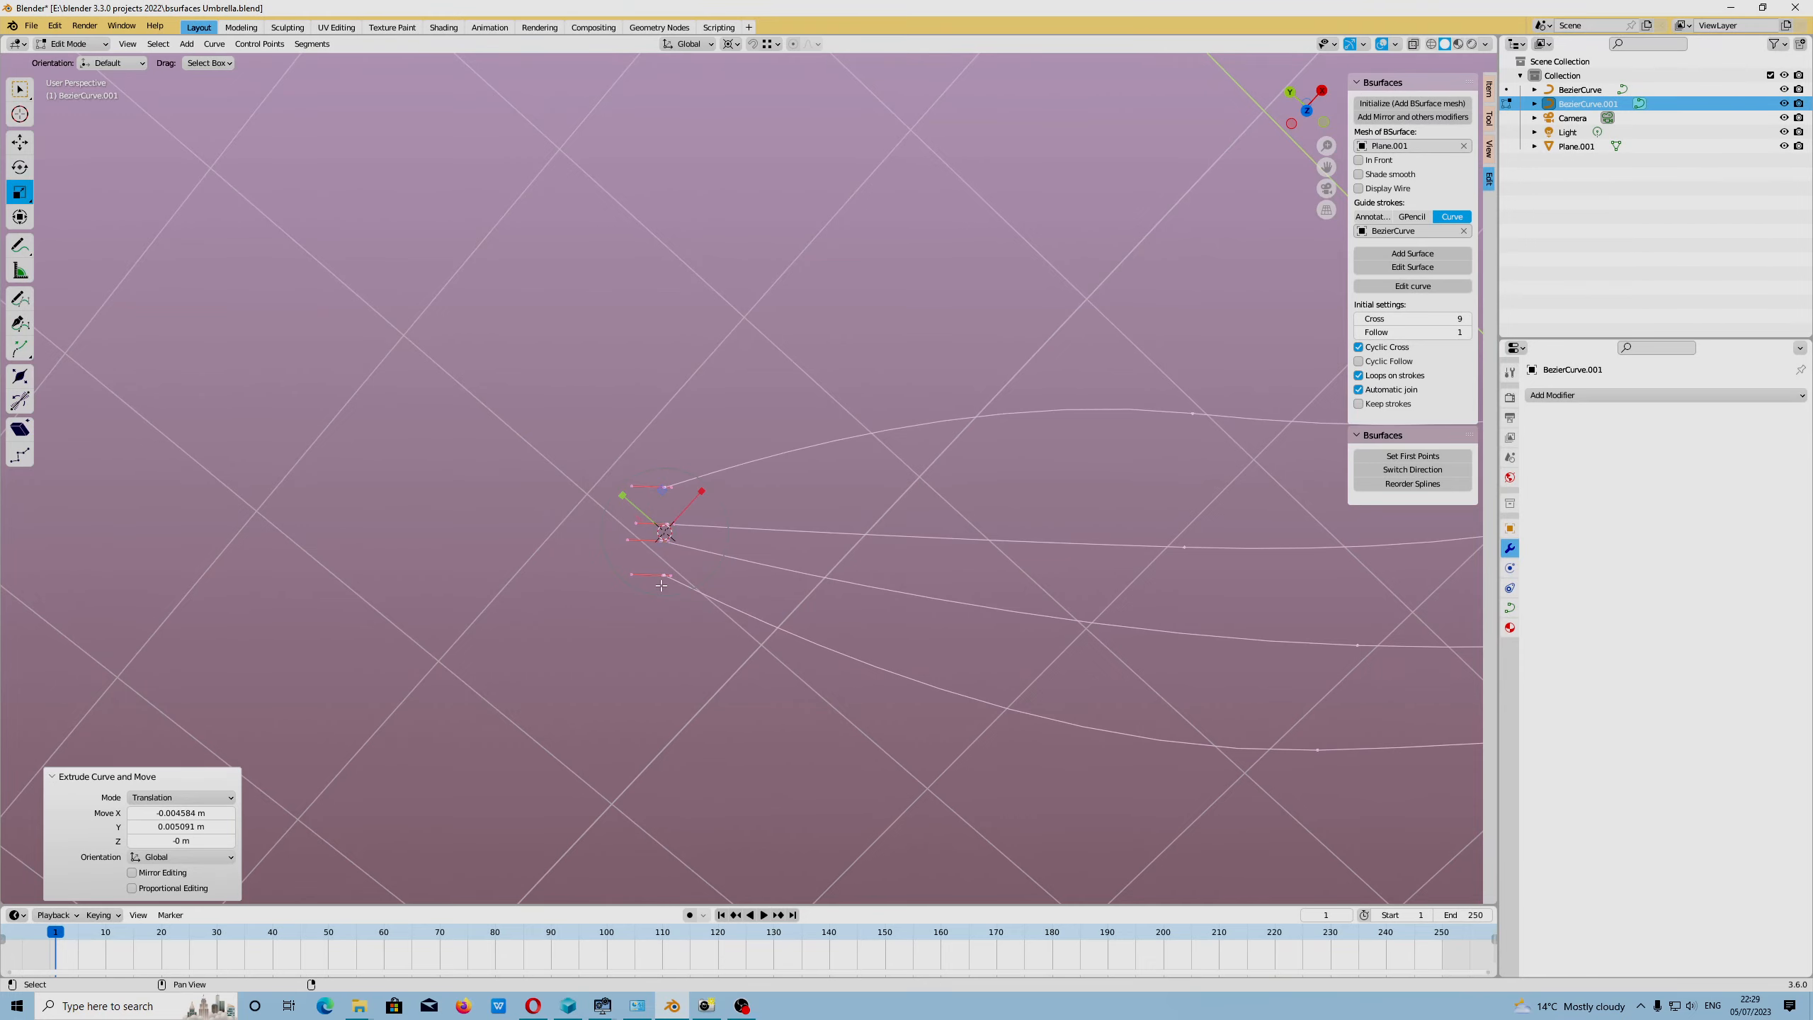
key(shift+space)
key(g)
middle_drag(745, 586, 858, 596)
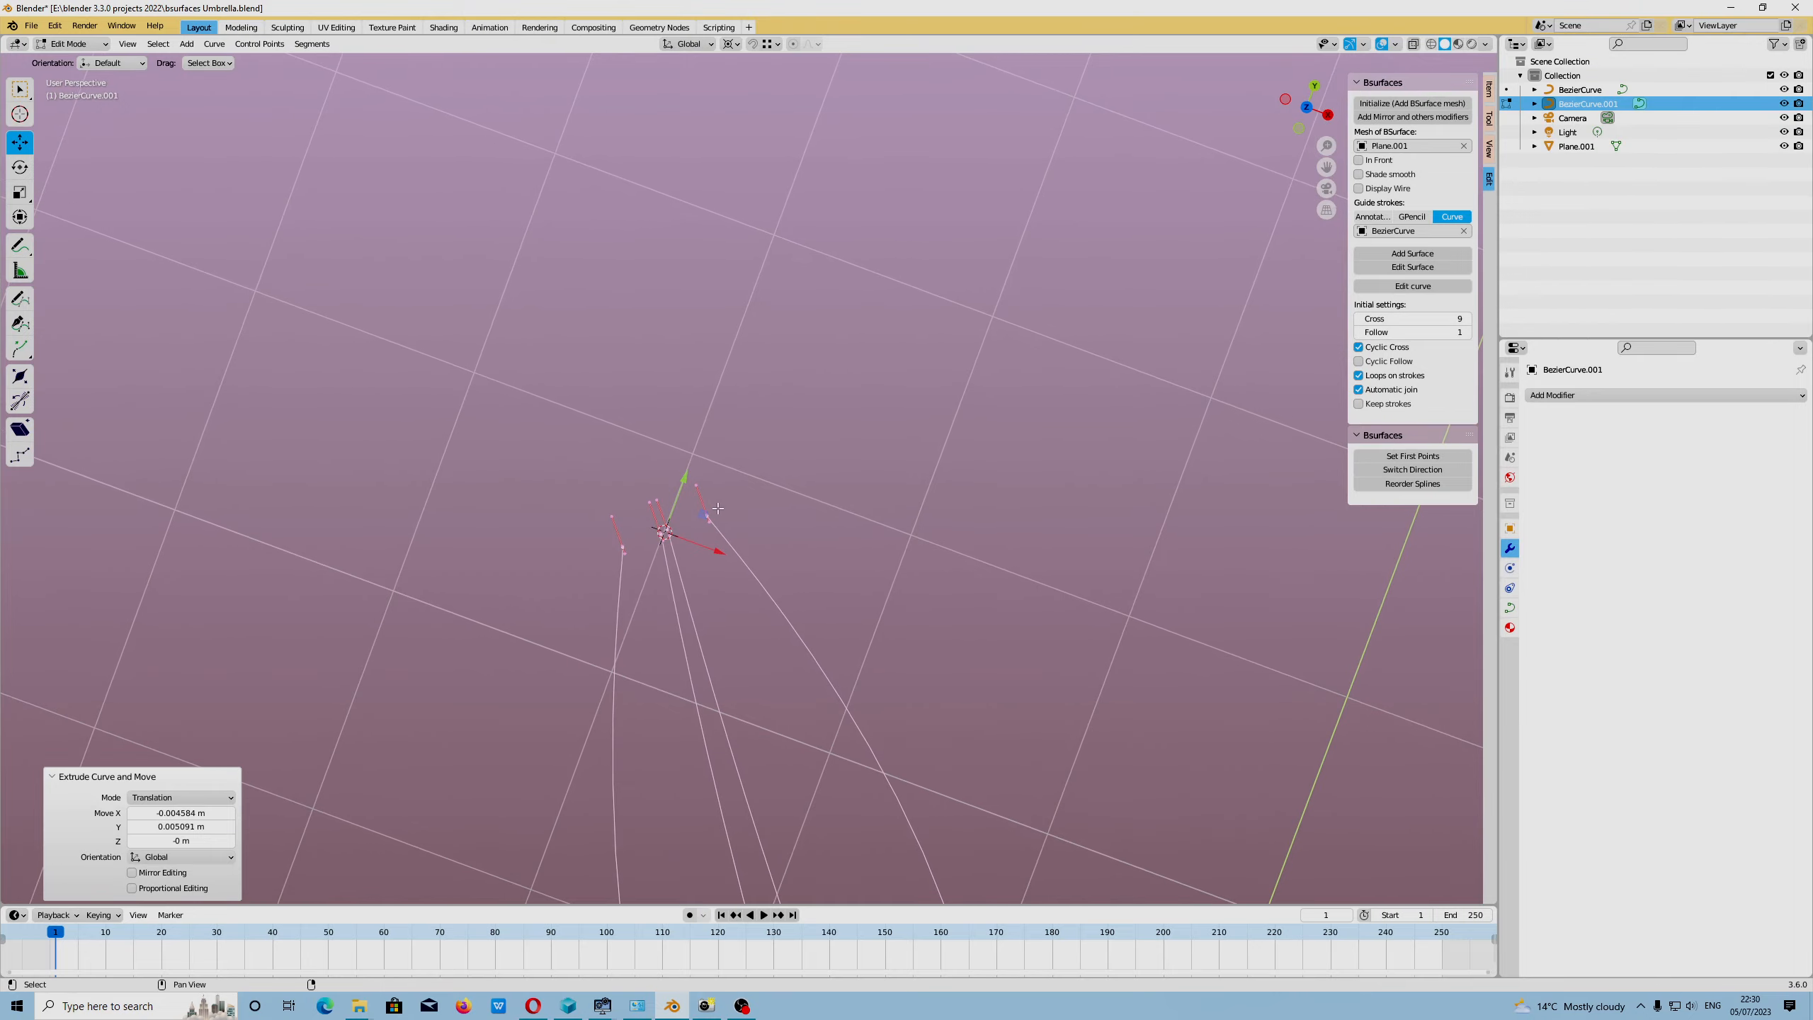
key(g)
key(shift+z)
click(636, 265)
middle_drag(706, 514, 614, 542)
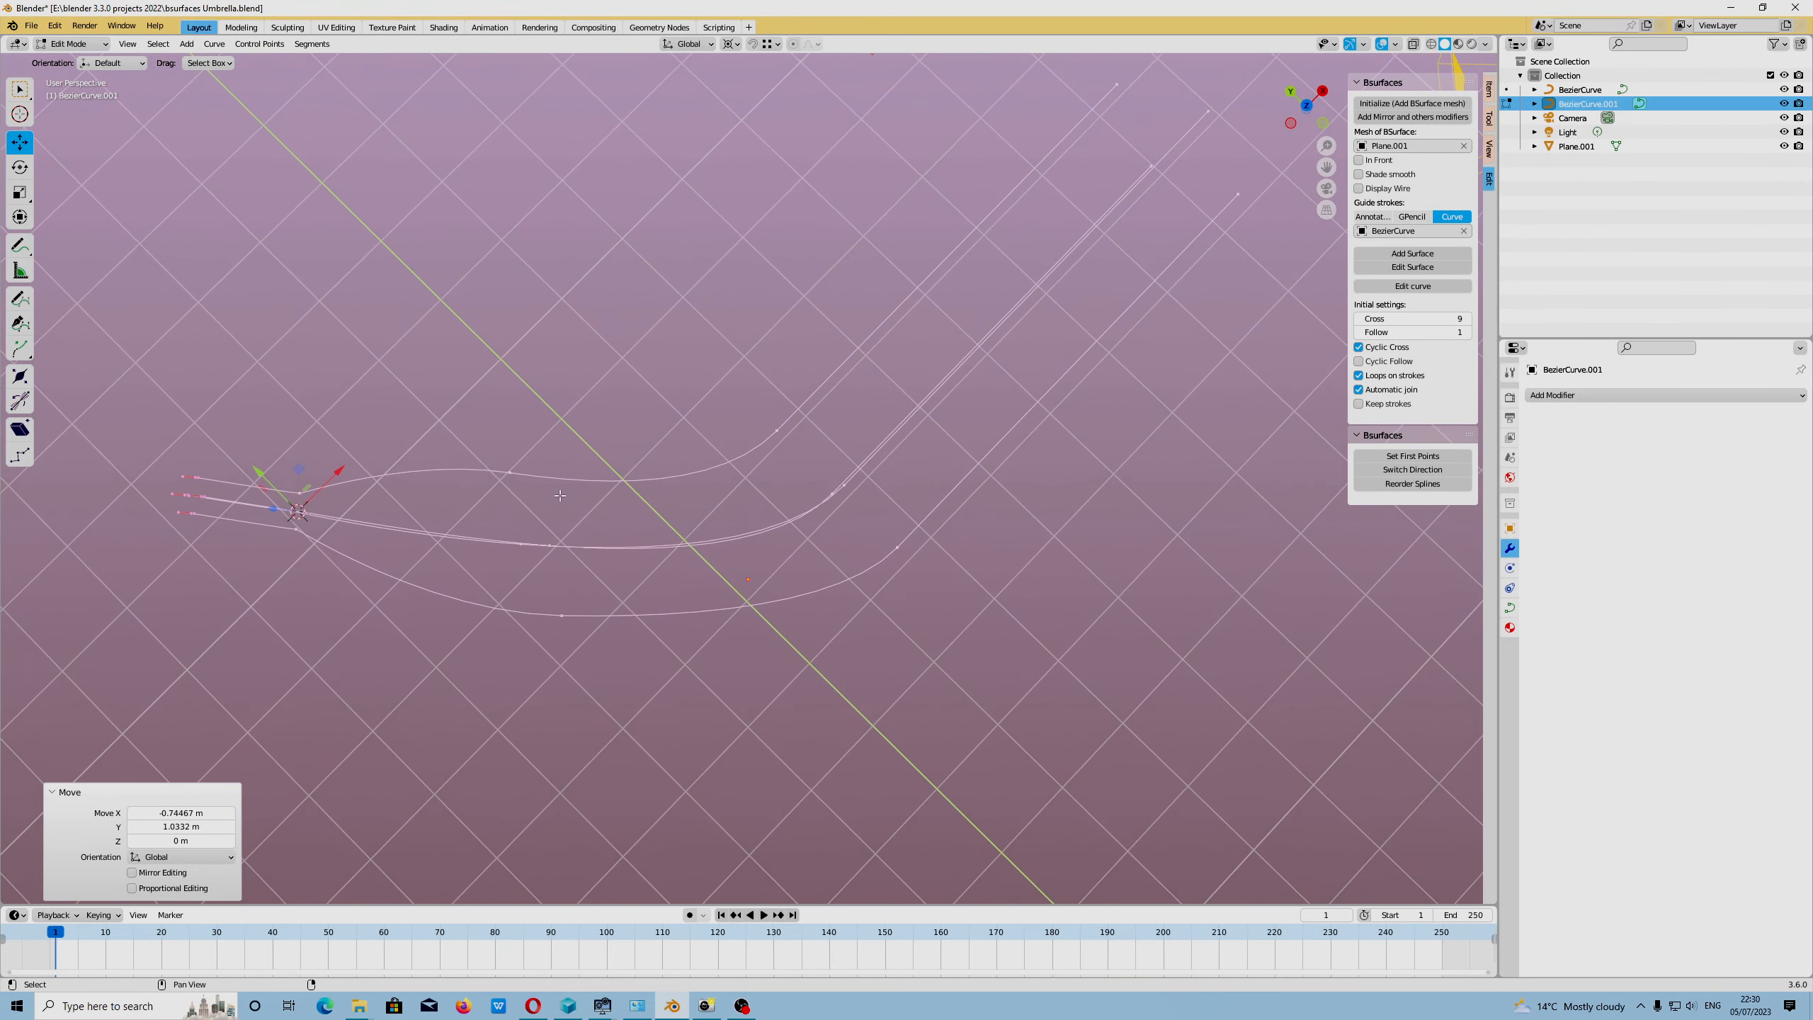
Snap the 3D cursor to the upper curve's subdivided middle point and move that point about 0.84 m outward in the XY plane.
click(510, 469)
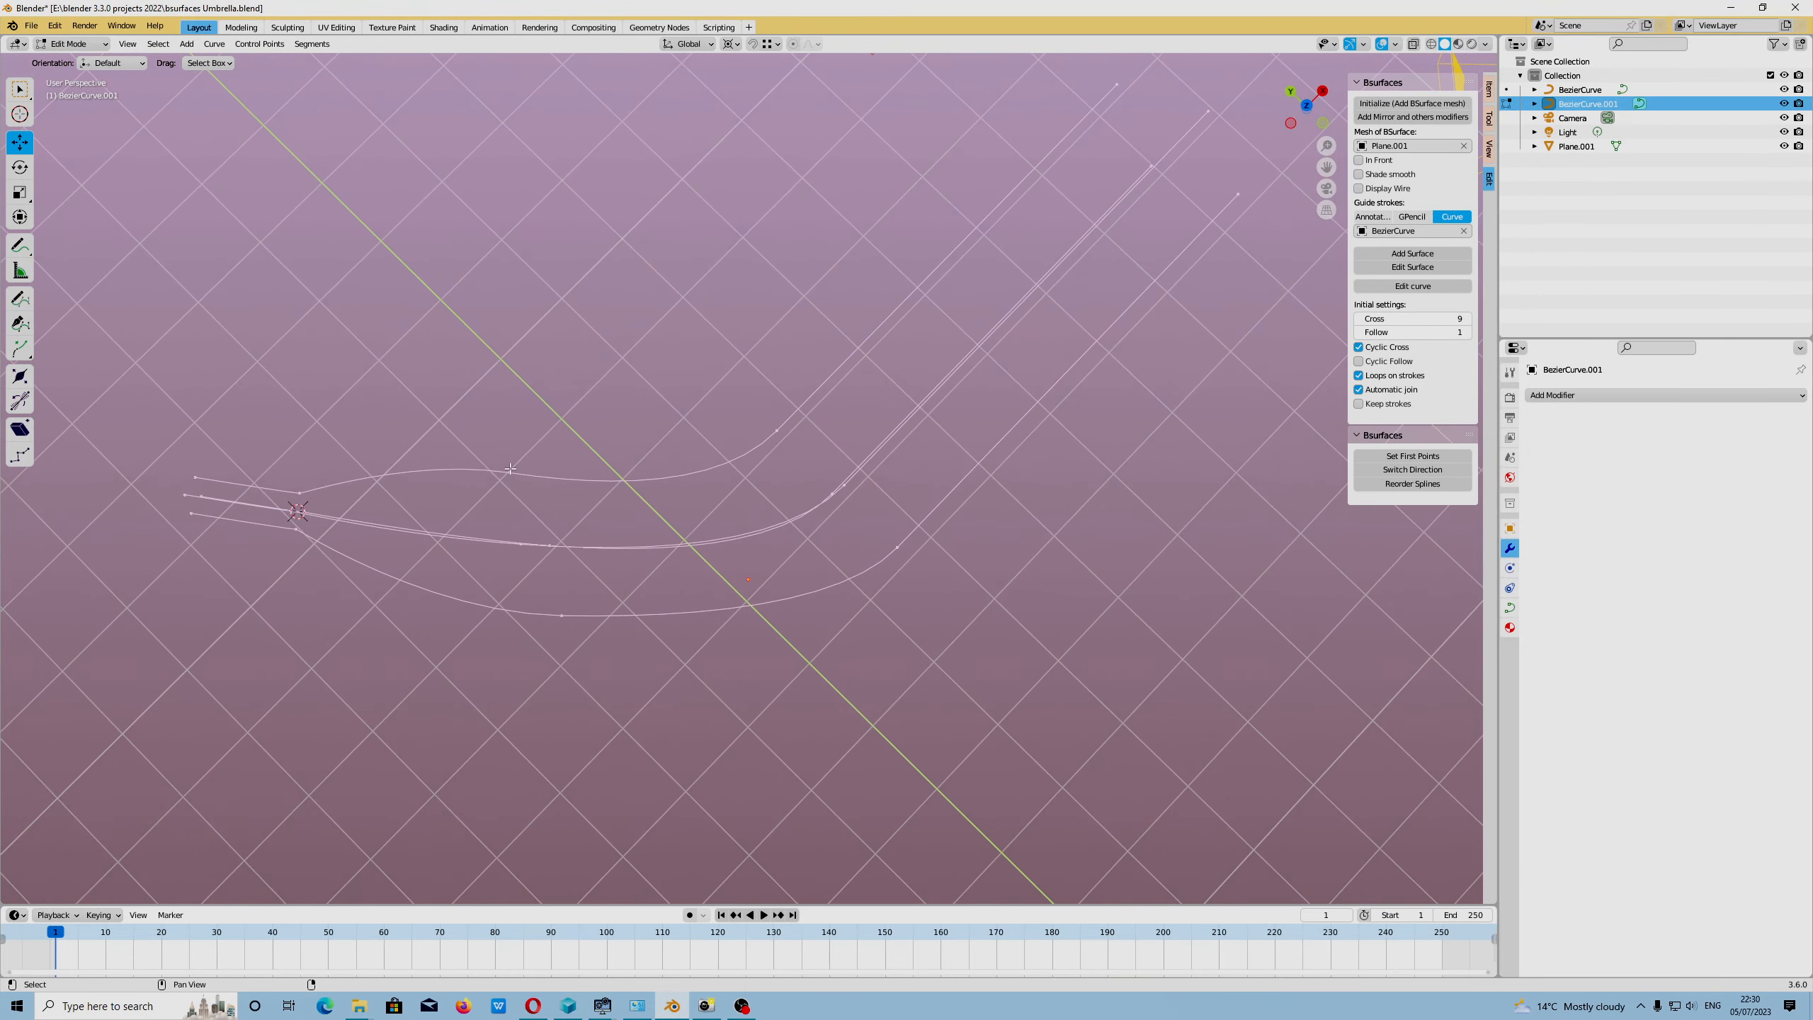
key(shift+s)
click(469, 499)
shift+middle_drag(469, 498, 247, 527)
shift+middle_drag(497, 465, 730, 489)
key(g)
key(shift+z)
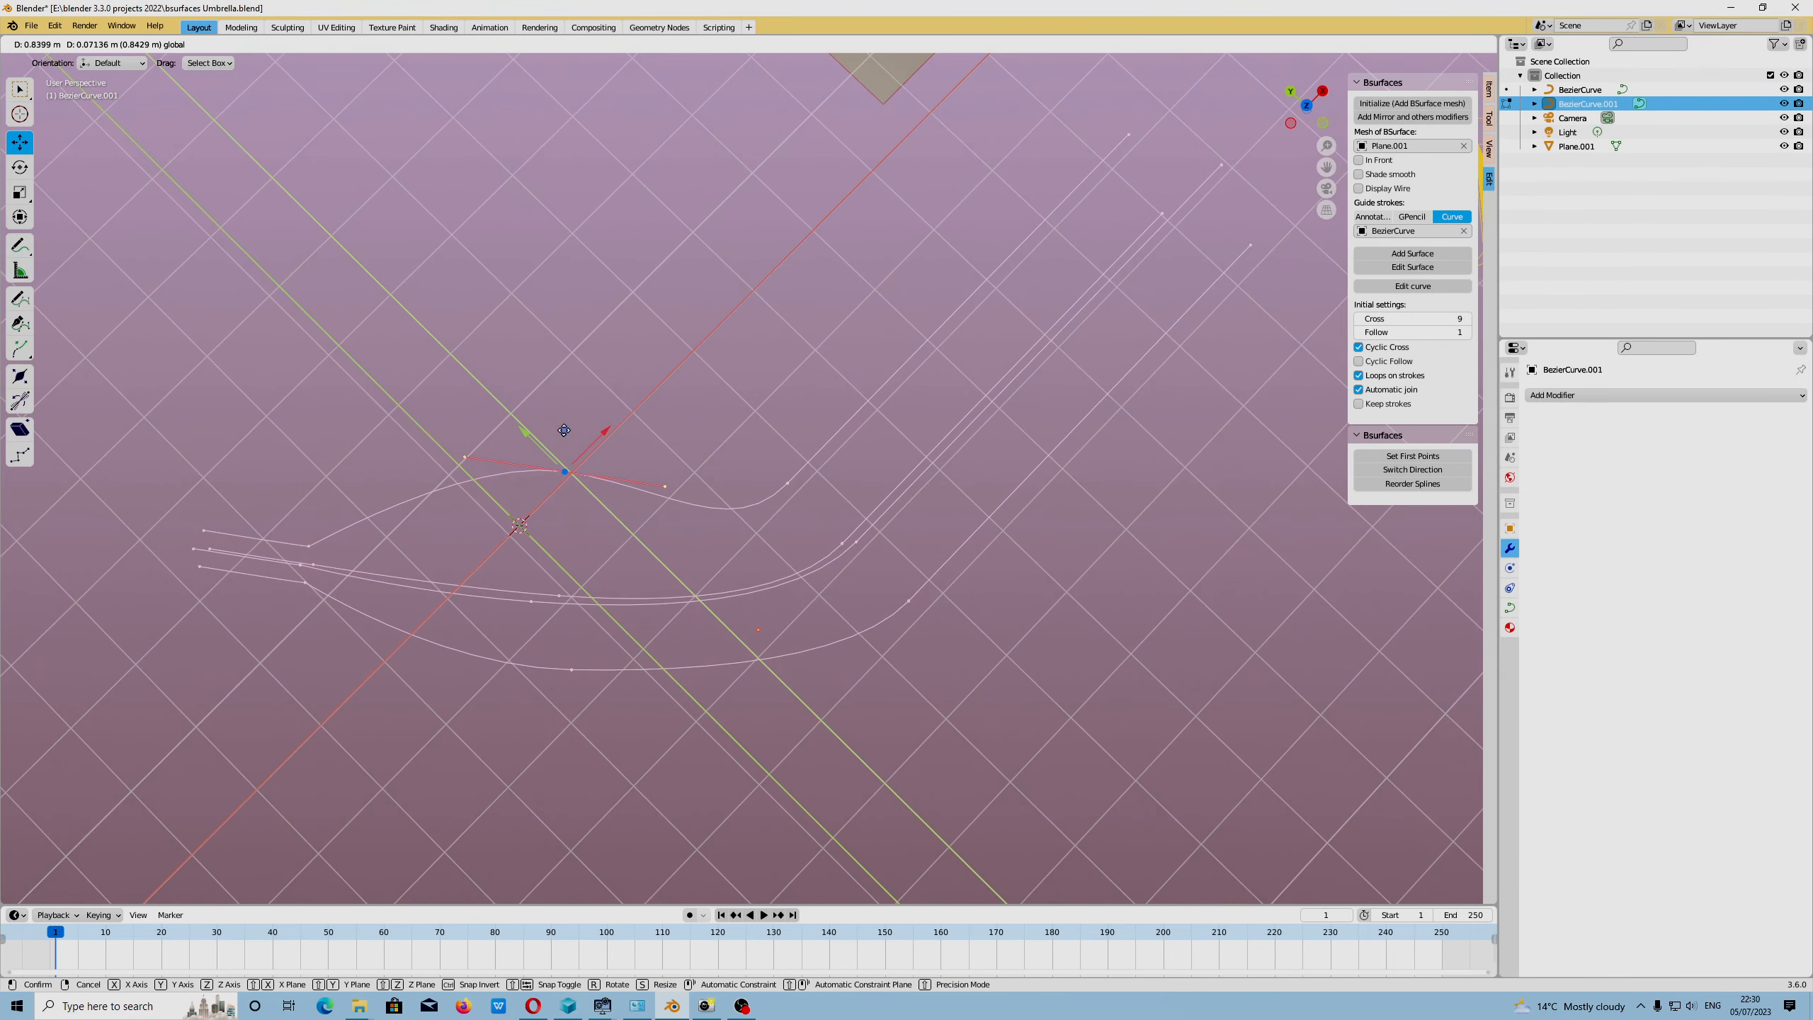
click(564, 430)
Set the transform pivot to Median Point and move the opposite outer curve's middle point outward.
click(600, 677)
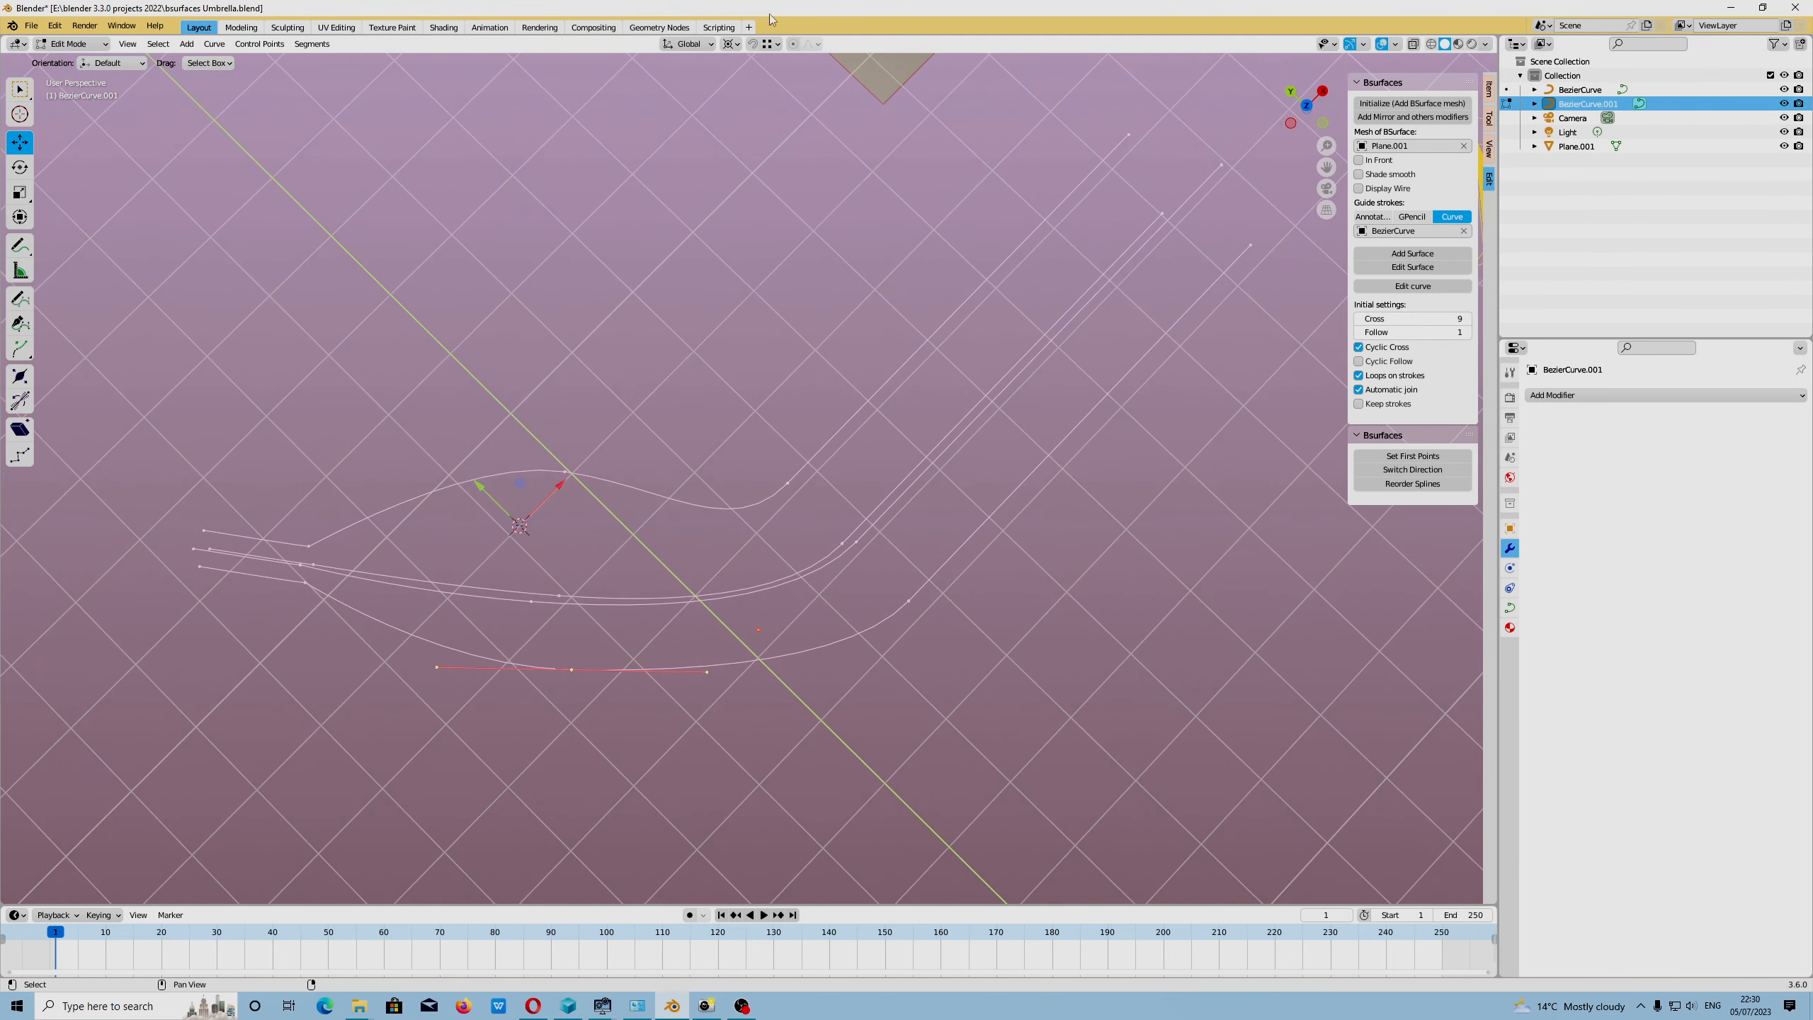
click(731, 43)
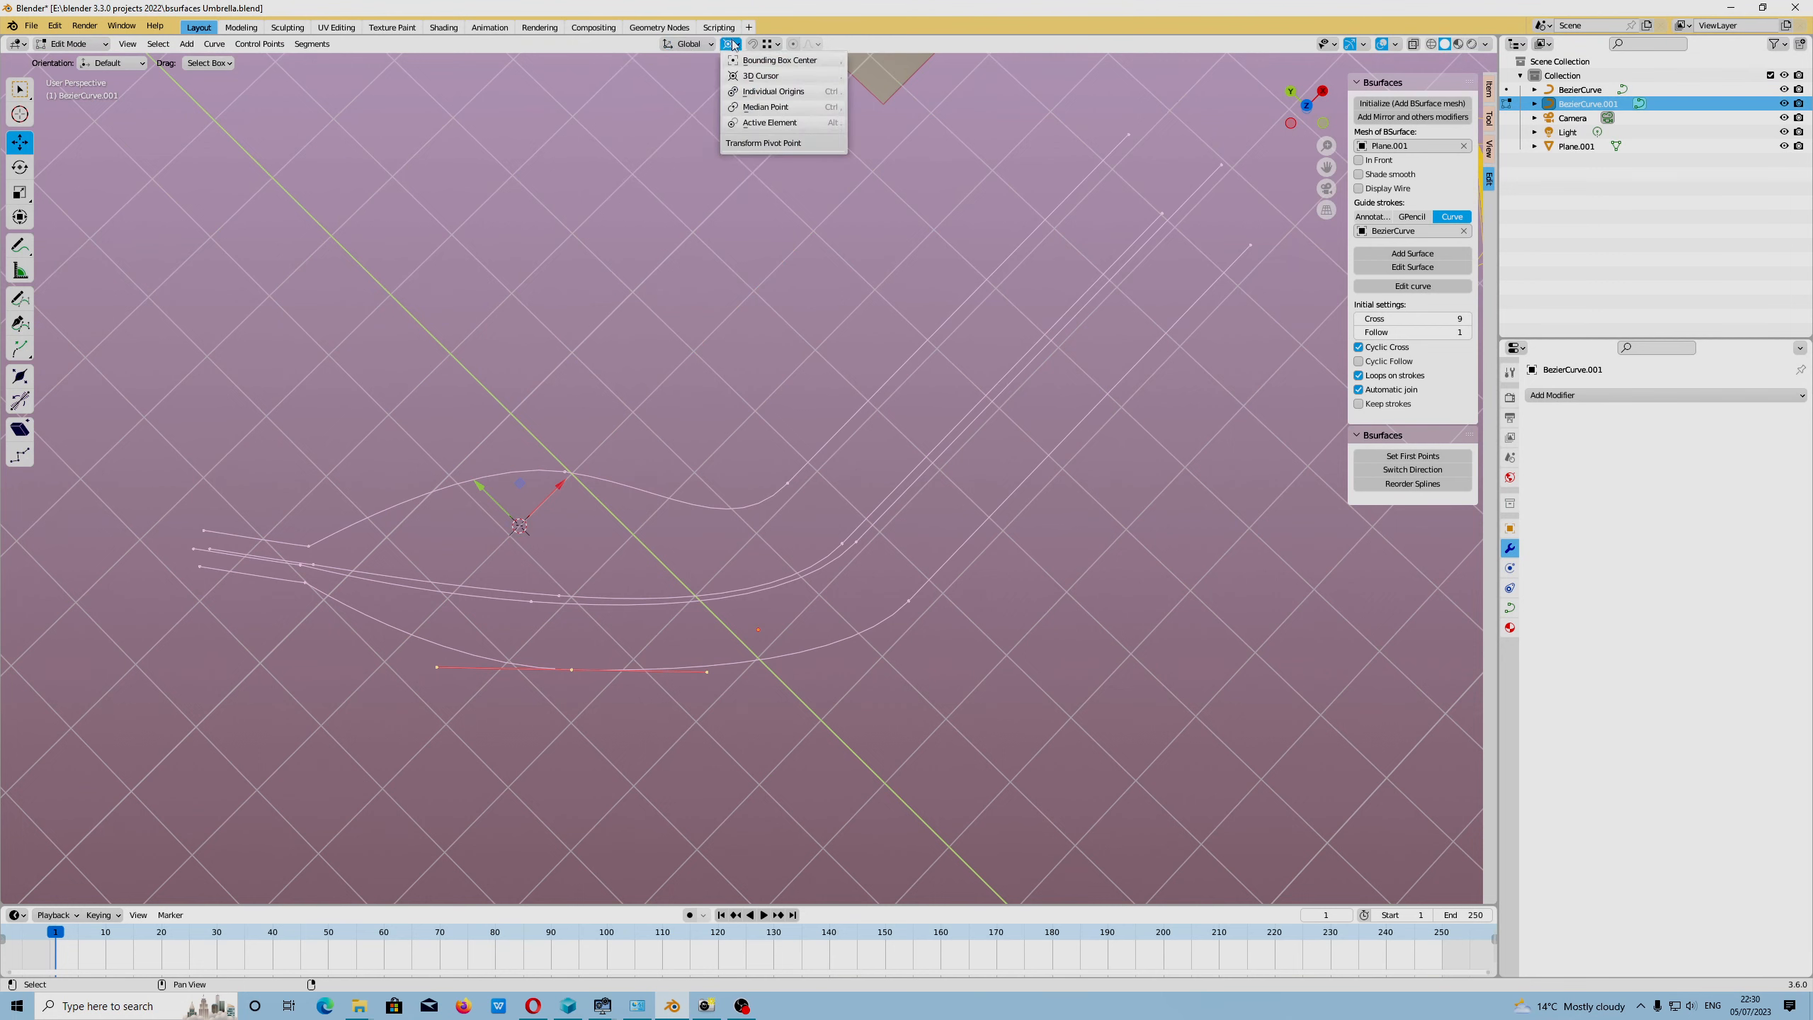
click(755, 109)
drag(572, 628, 531, 693)
Select the highest curve's middle point and raise it to widen the bulge vertically.
scroll(628, 678, down, 2)
middle_drag(642, 682, 604, 557)
click(501, 490)
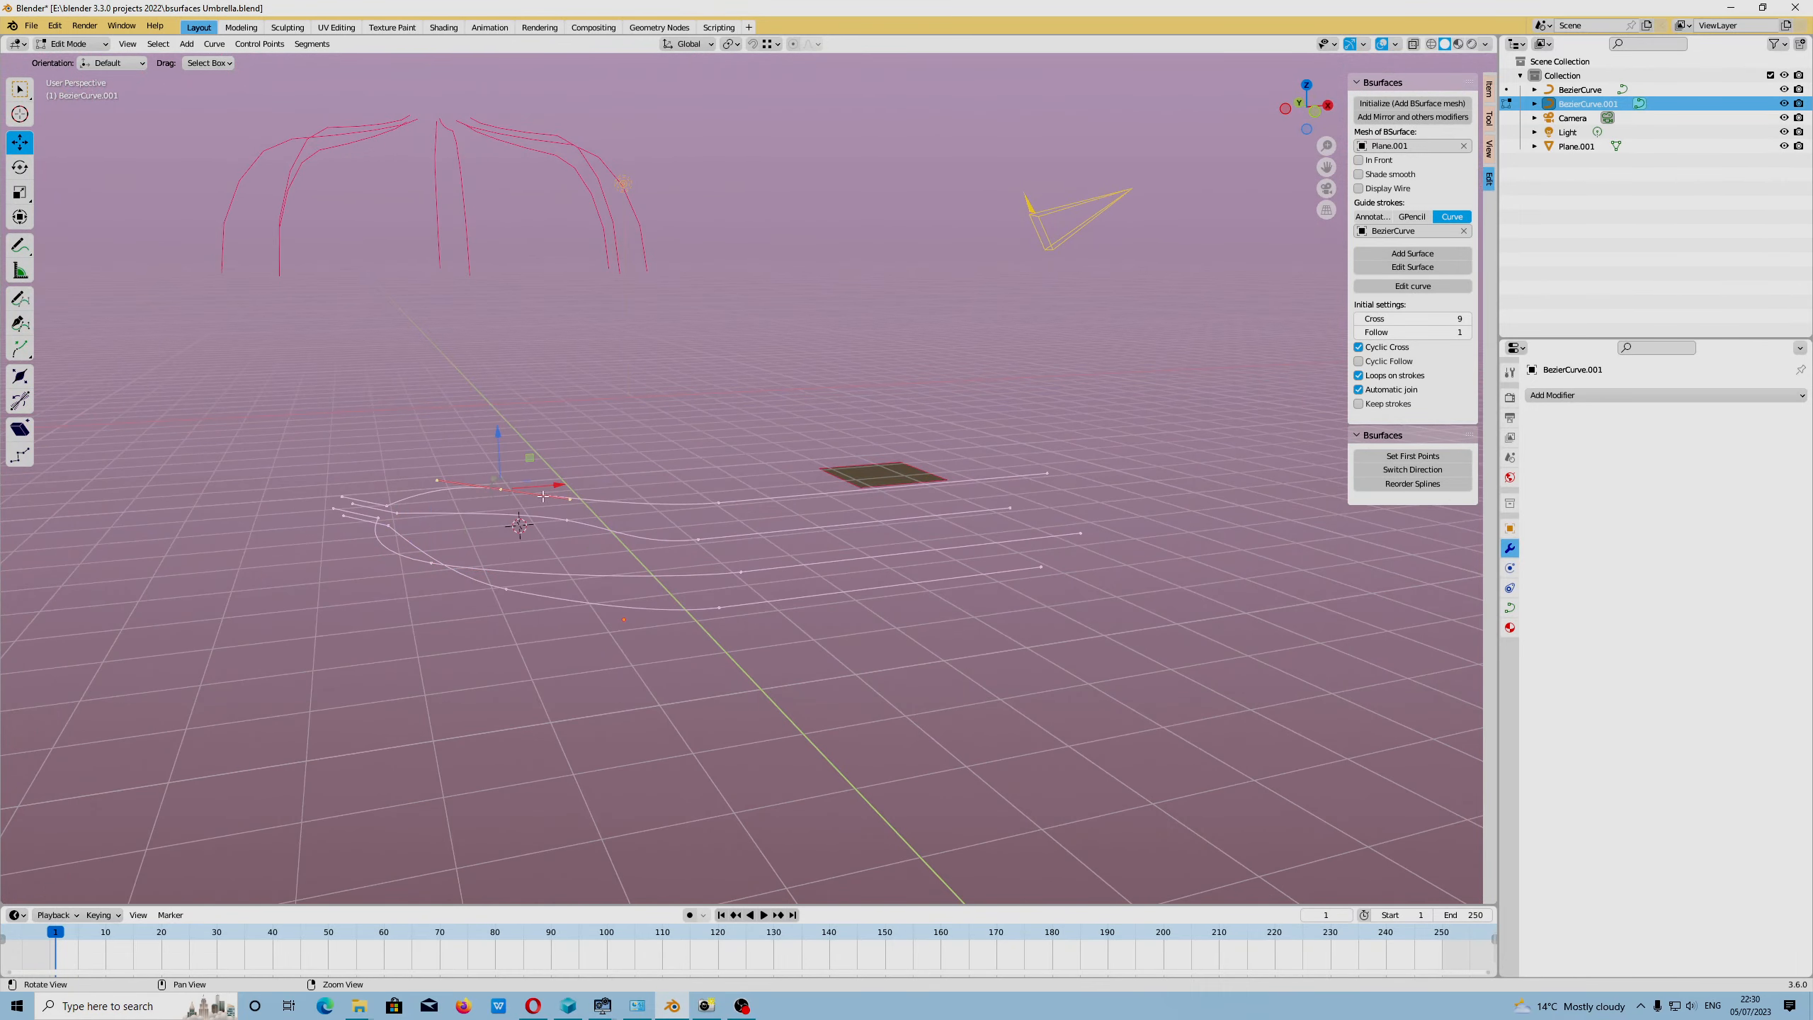
middle_drag(539, 486, 560, 542)
drag(551, 454, 554, 420)
Move the lowest curve's middle point down about 0.885 m in Z and 0.064 m along X, and save the file.
mouse_move(576, 699)
middle_down()
mouse_move(579, 653)
mouse_move(576, 676)
middle_up()
click(523, 578)
drag(554, 550, 556, 605)
middle_drag(556, 605, 824, 683)
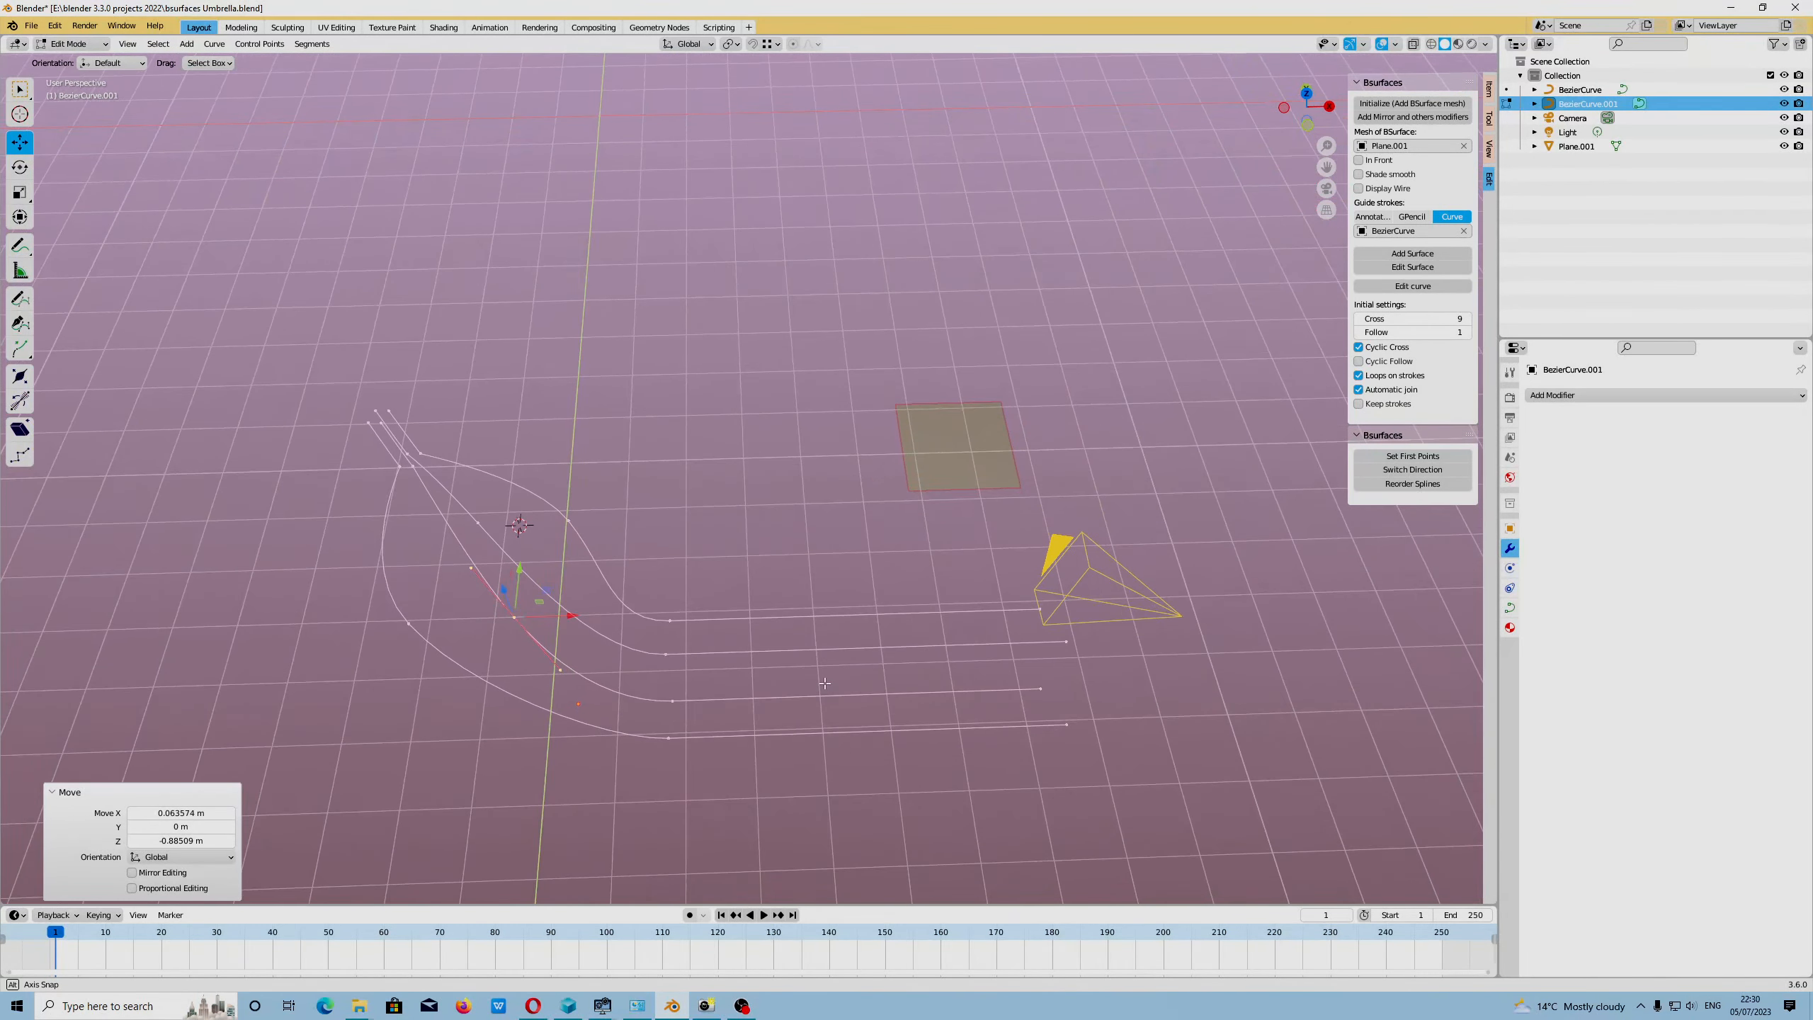
click(31, 25)
click(57, 114)
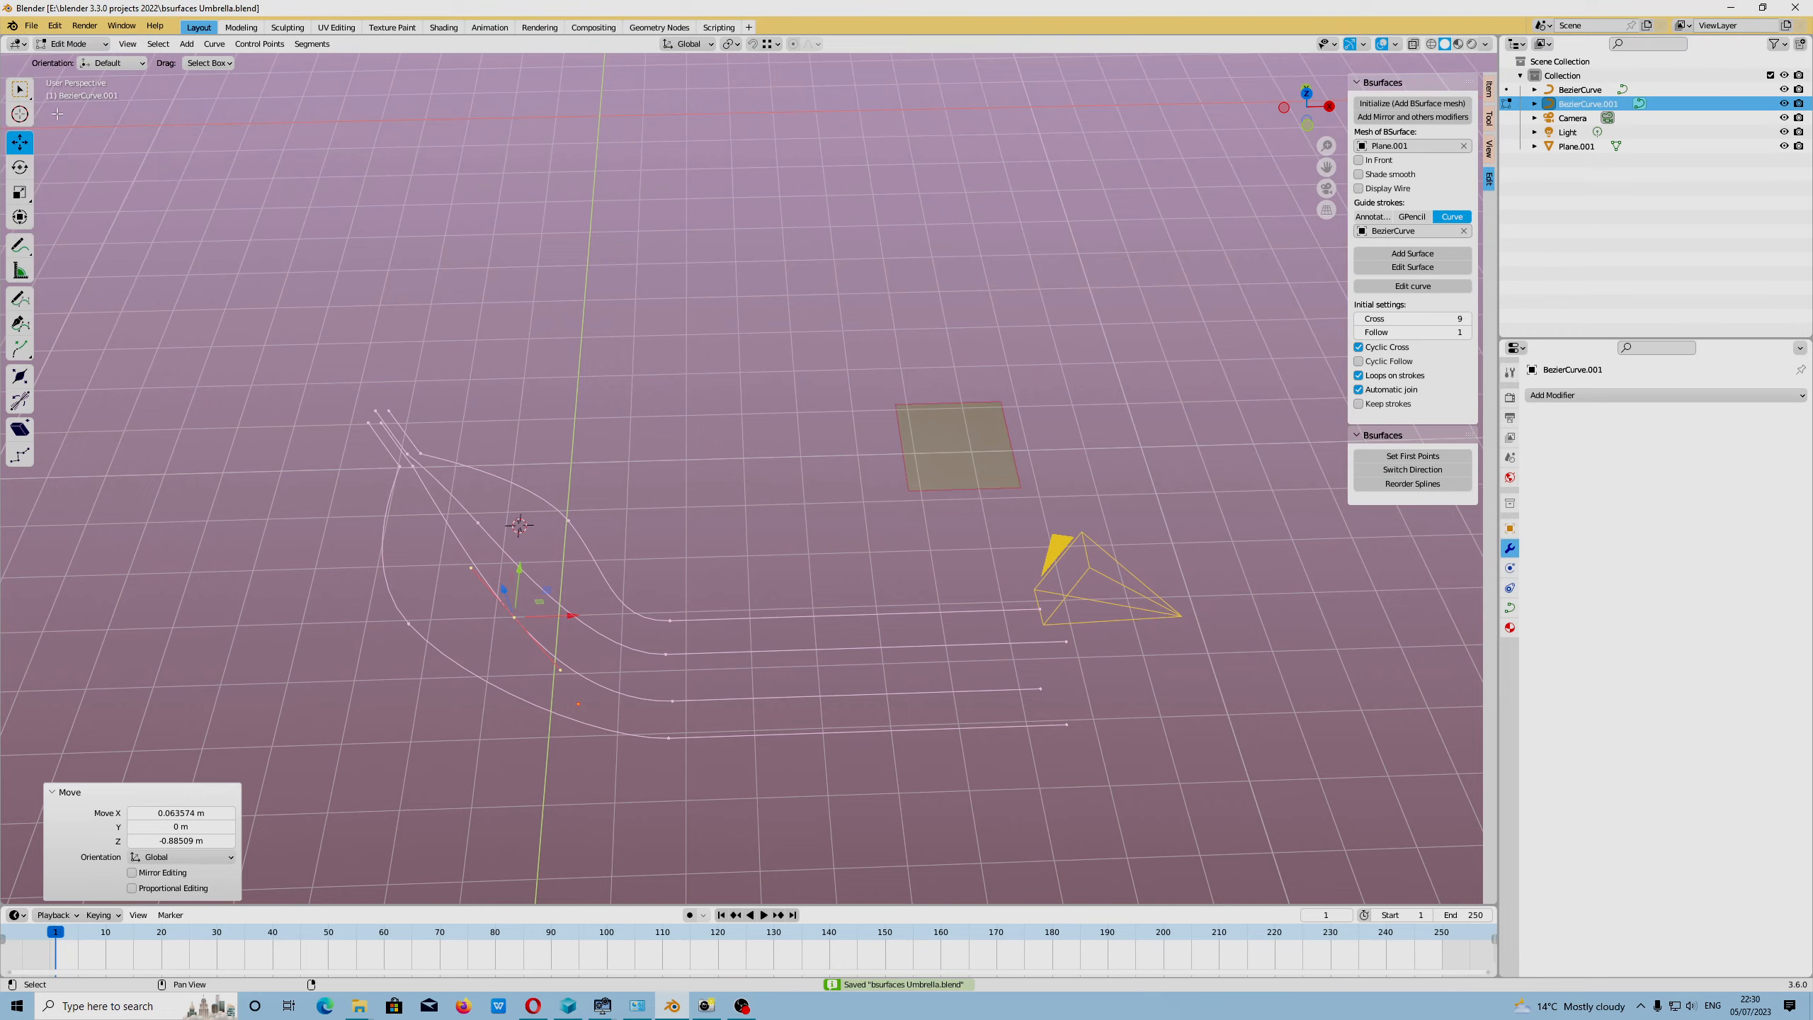
Add a Bsurfaces surface from the four guide curves and increase its Follow count.
click(1412, 253)
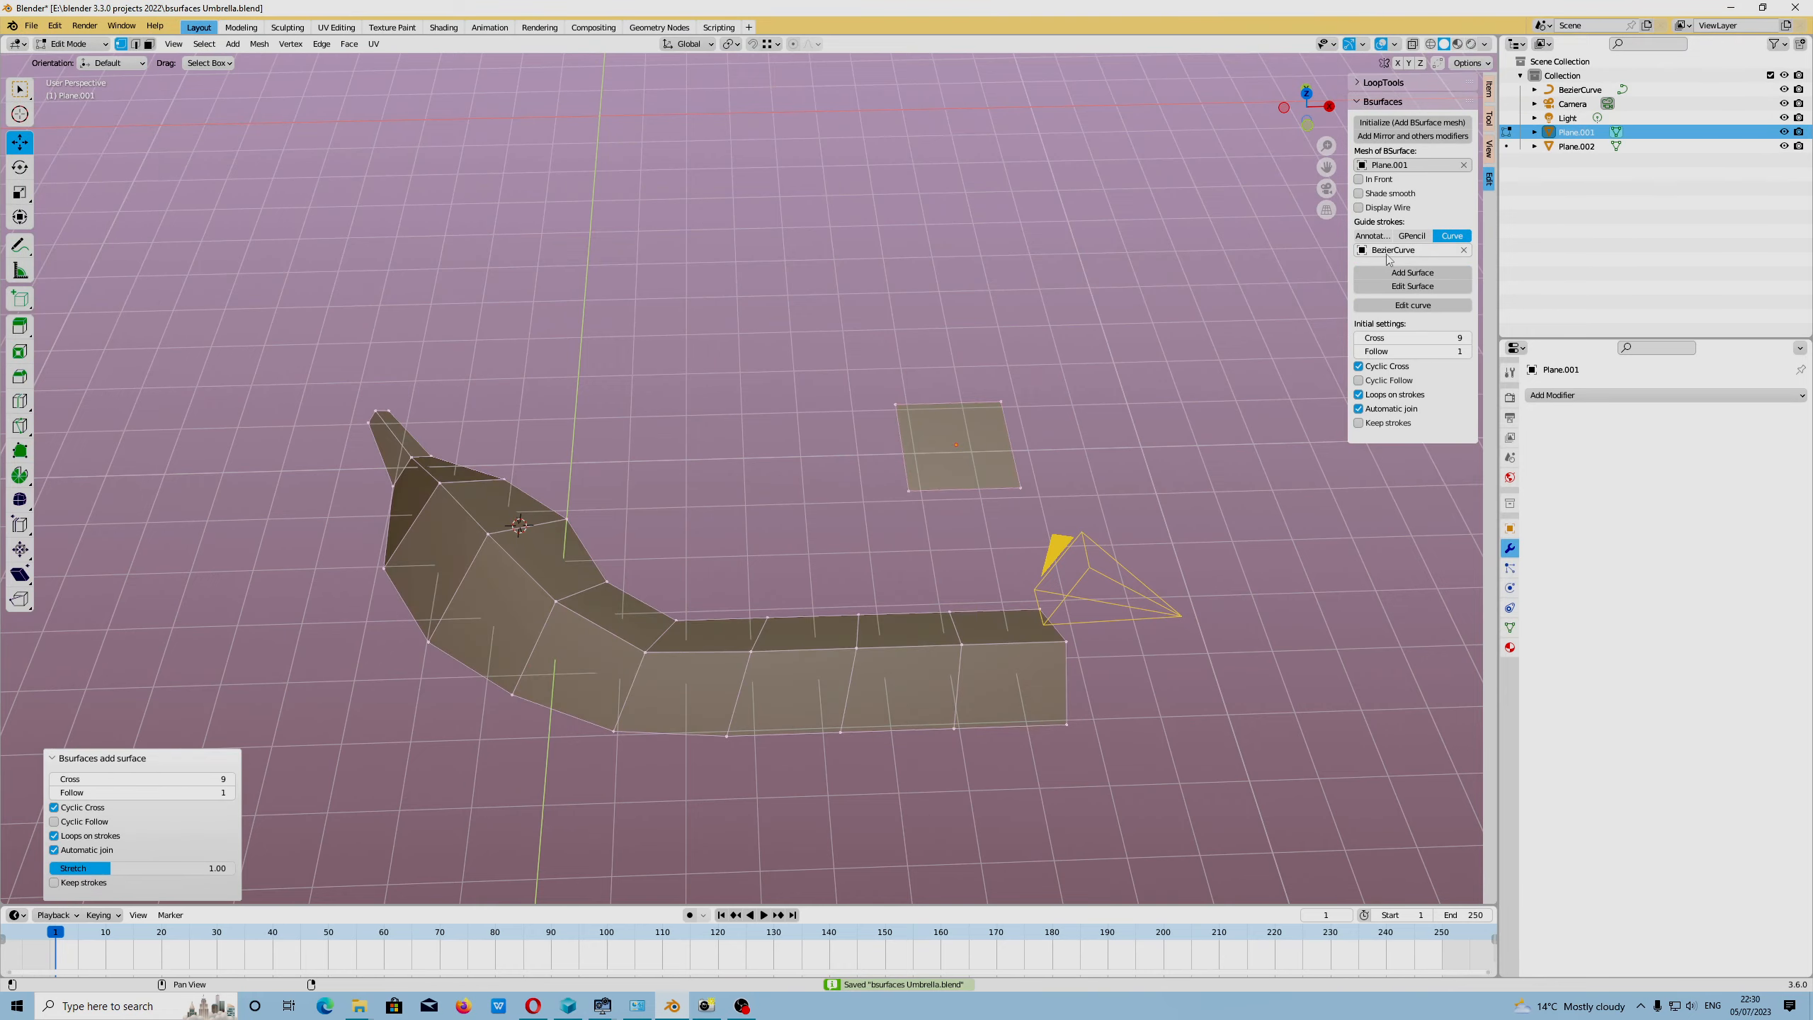
middle_drag(642, 500, 257, 778)
click(231, 793)
click(230, 793)
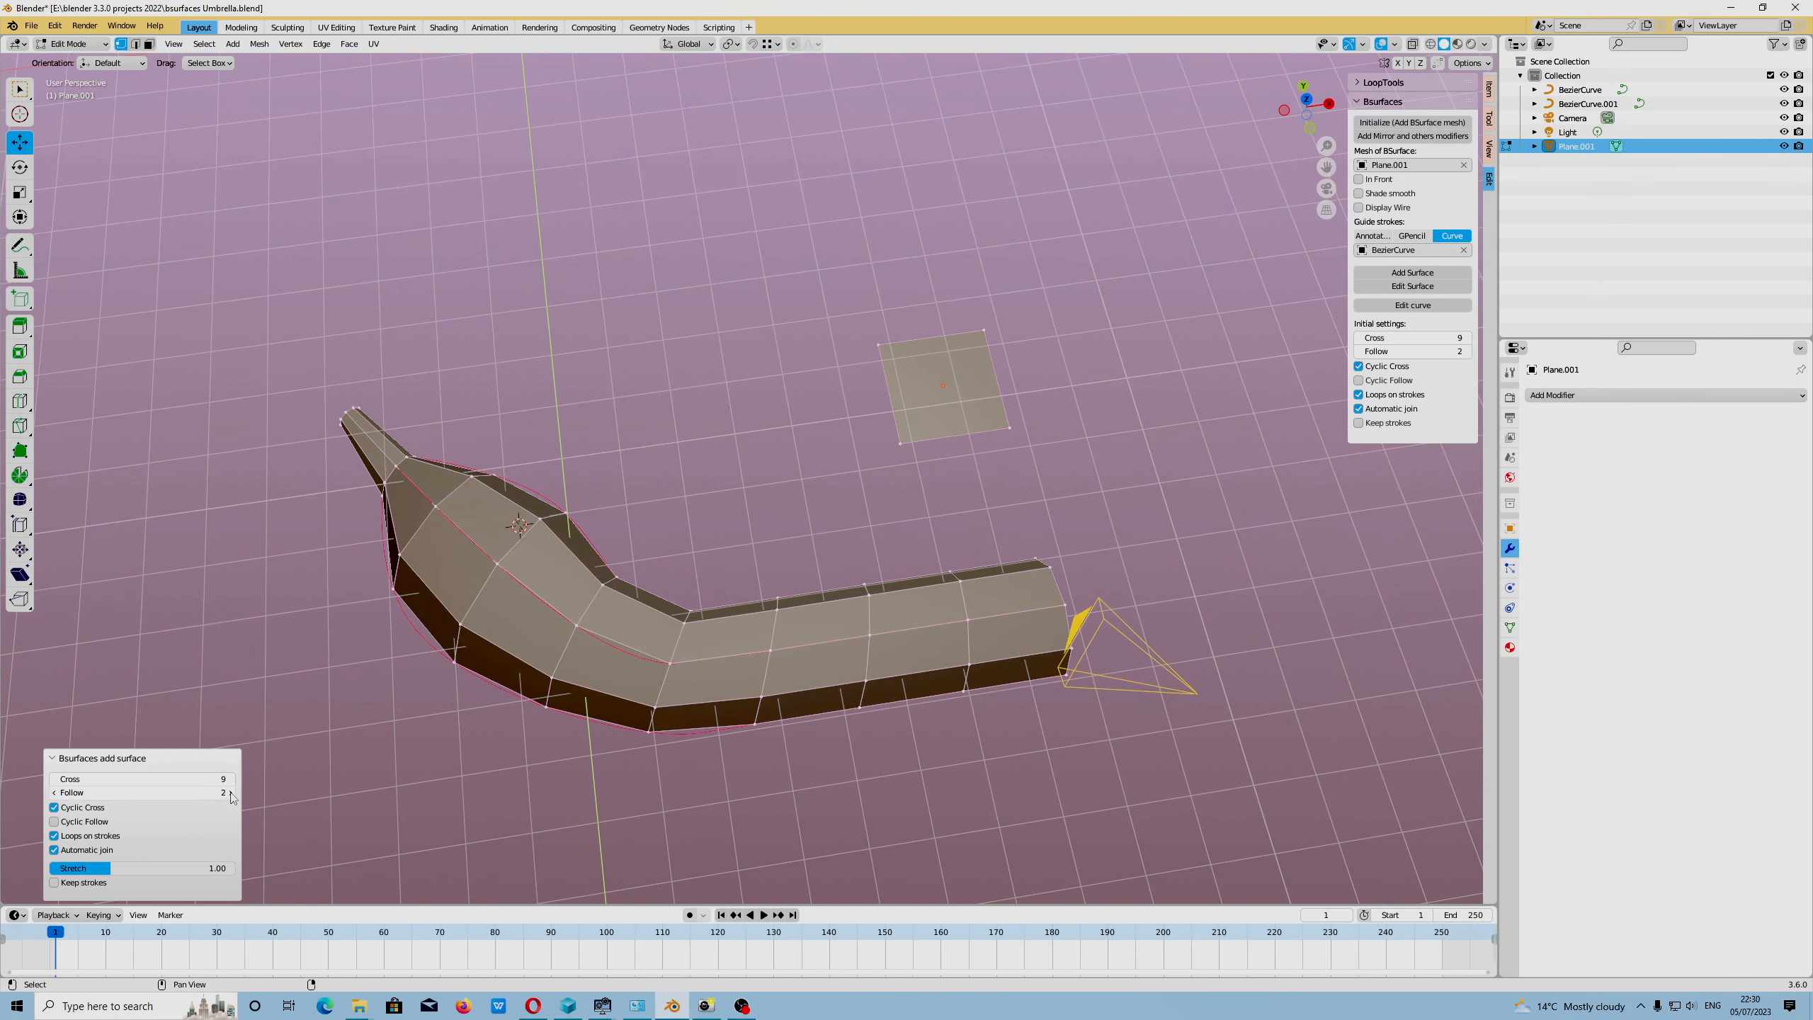
click(231, 793)
click(231, 792)
click(231, 793)
Raise the added surface's Cross count in single increments for more divisions along the tube.
click(231, 778)
click(231, 778)
click(231, 778)
click(231, 778)
click(231, 778)
click(231, 778)
click(231, 778)
click(230, 778)
click(231, 778)
Try Cross 32 and Follow 4 on the added surface, inspect the tube, and undo the surface.
middle_drag(642, 535, 999, 536)
drag(143, 778, 86, 779)
drag(215, 791, 187, 791)
drag(1114, 546, 1113, 546)
drag(143, 778, 820, 518)
middle_drag(820, 518, 717, 569)
key(Left)
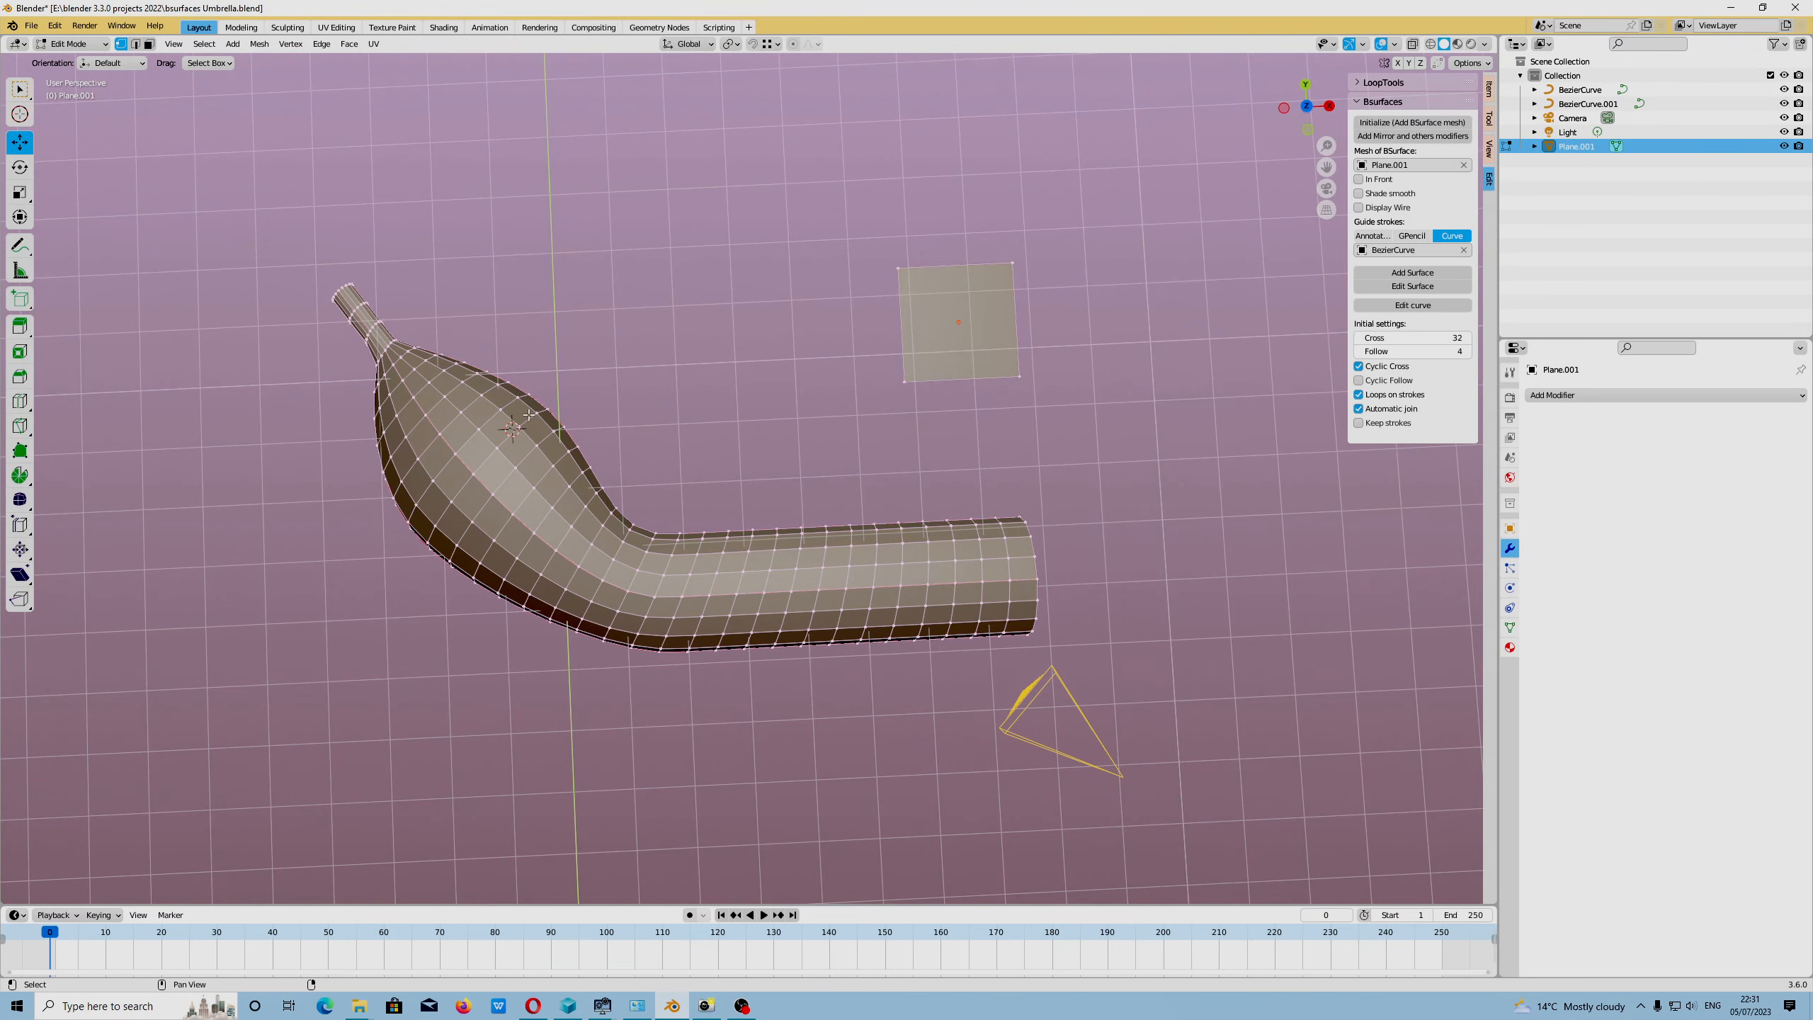
key(ctrl+z)
Move the upper curve's middle-point handle about 1.157 m in Y, and set the curves' Resolution Preview U to 3.
click(578, 411)
drag(520, 368, 509, 261)
click(510, 270)
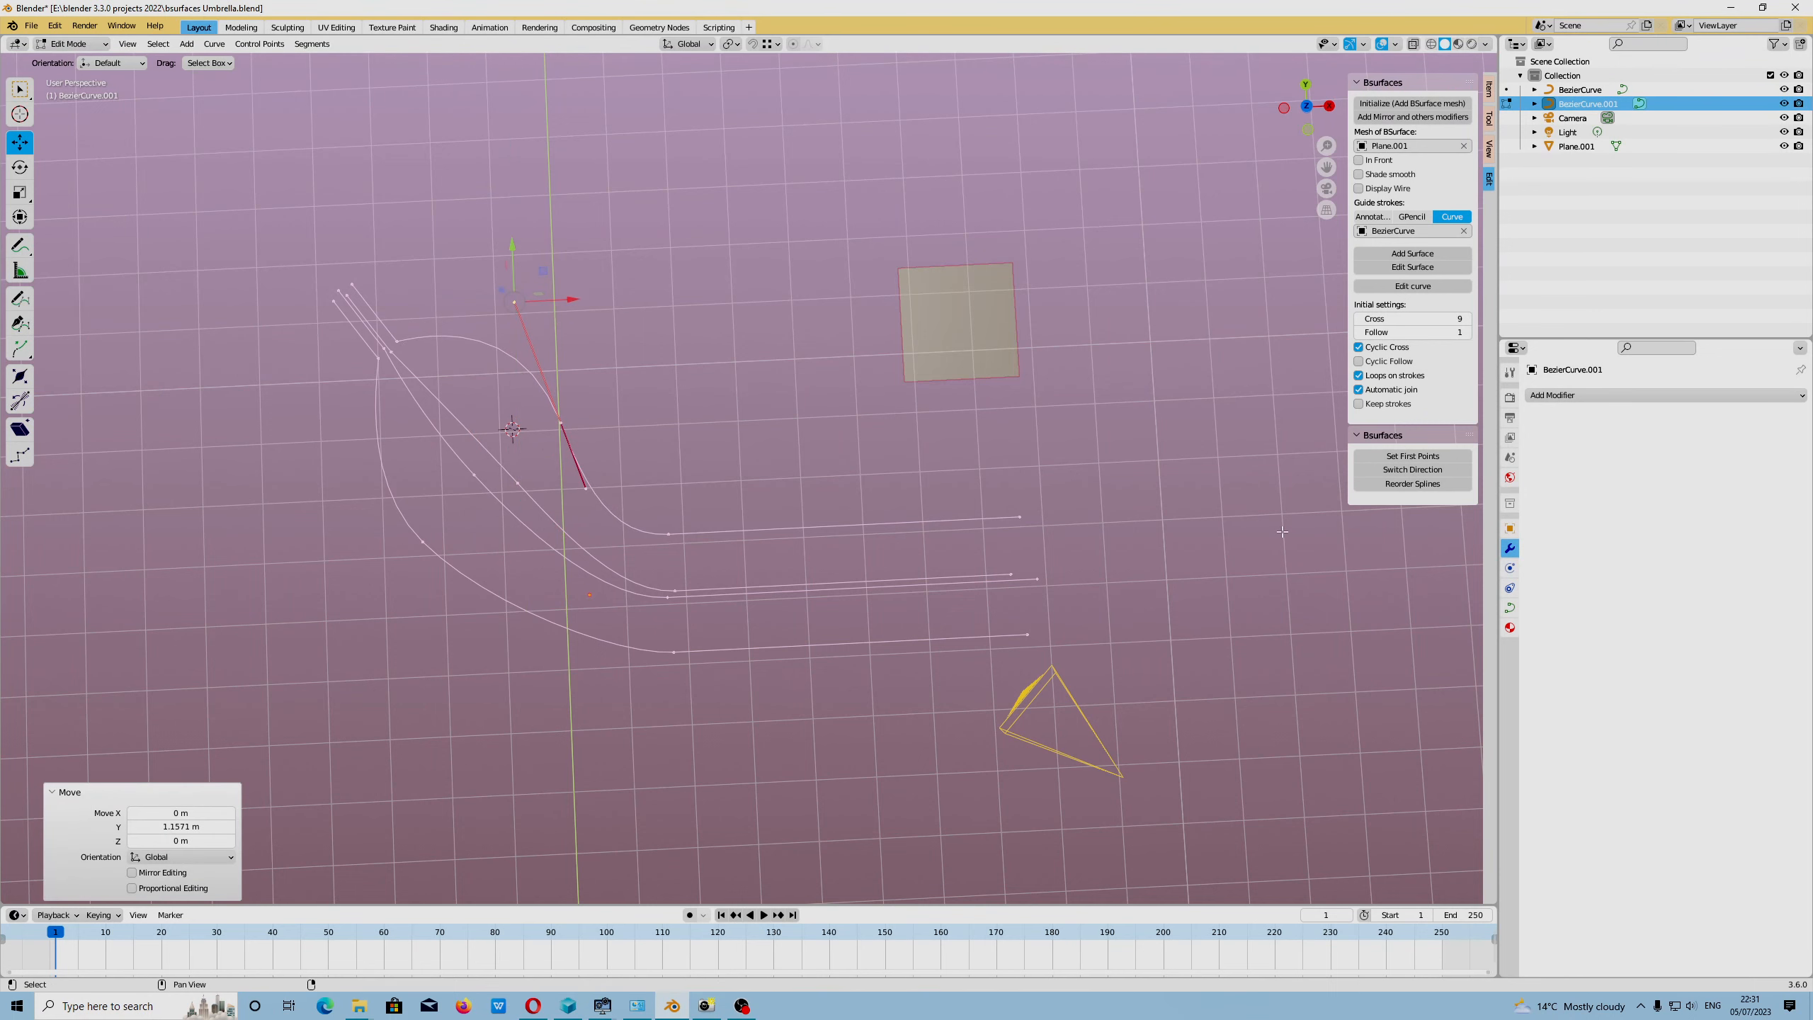
click(1510, 607)
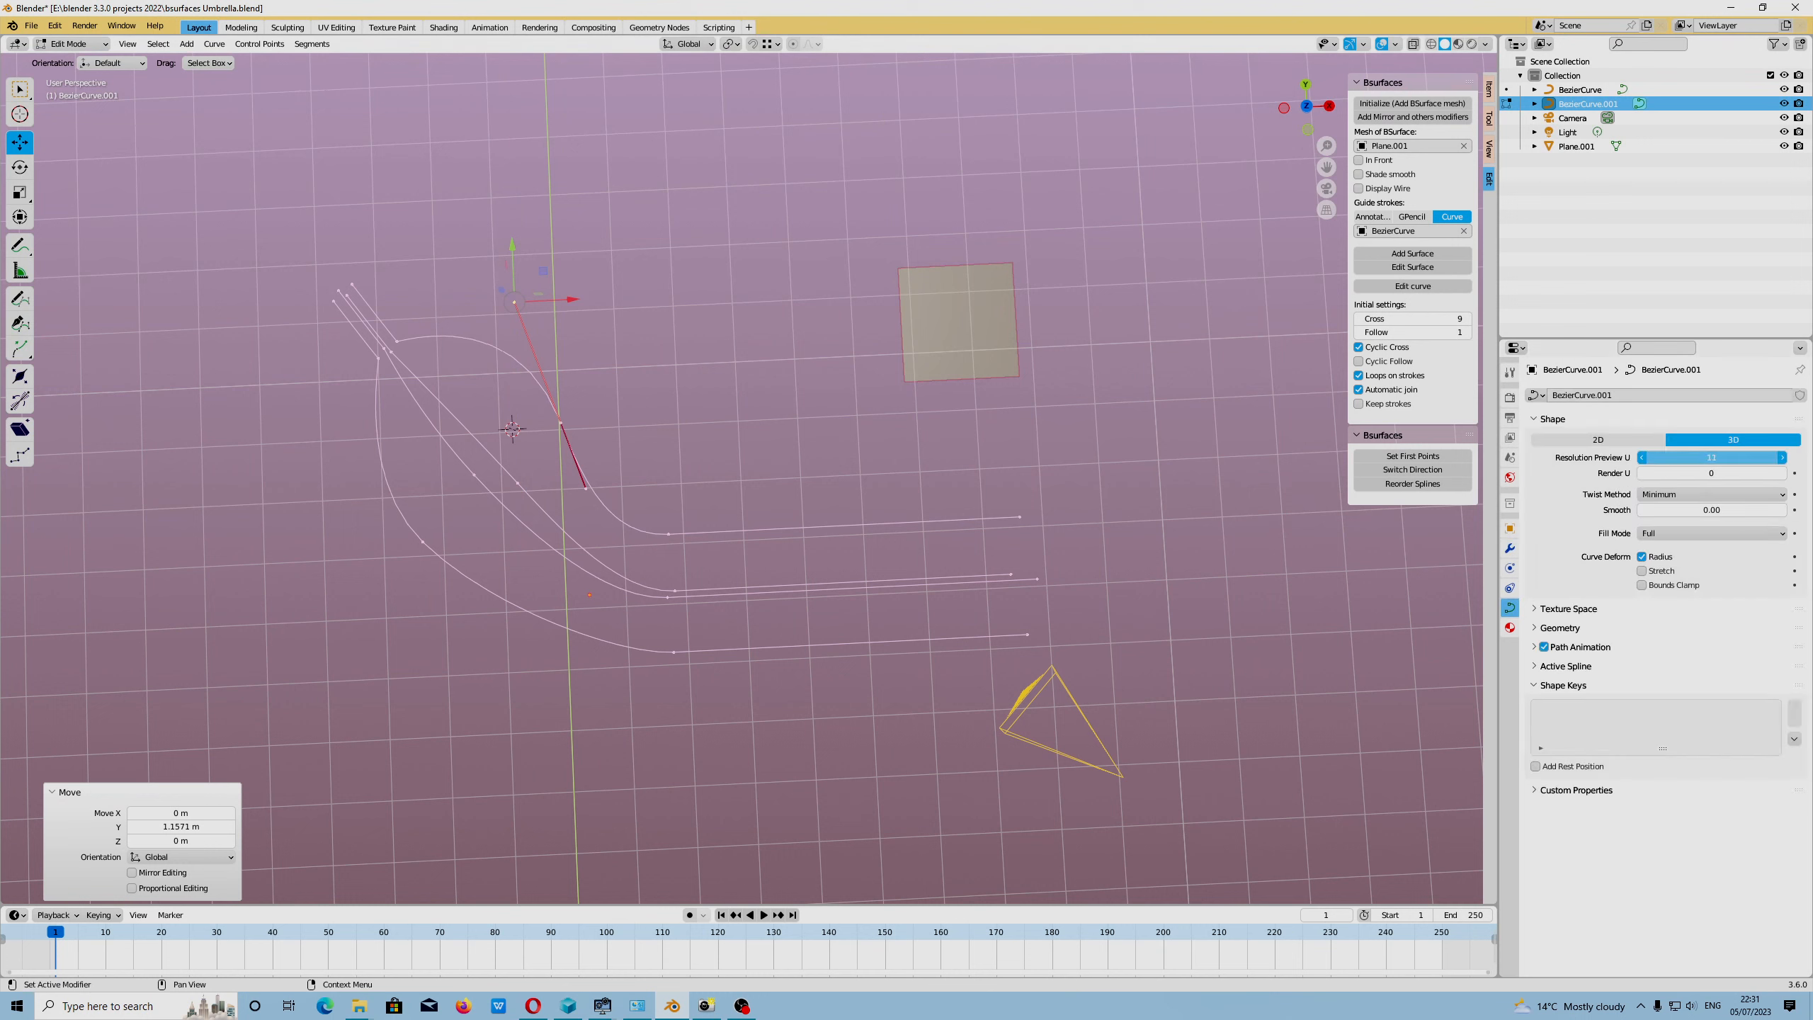
drag(1711, 457, 1701, 456)
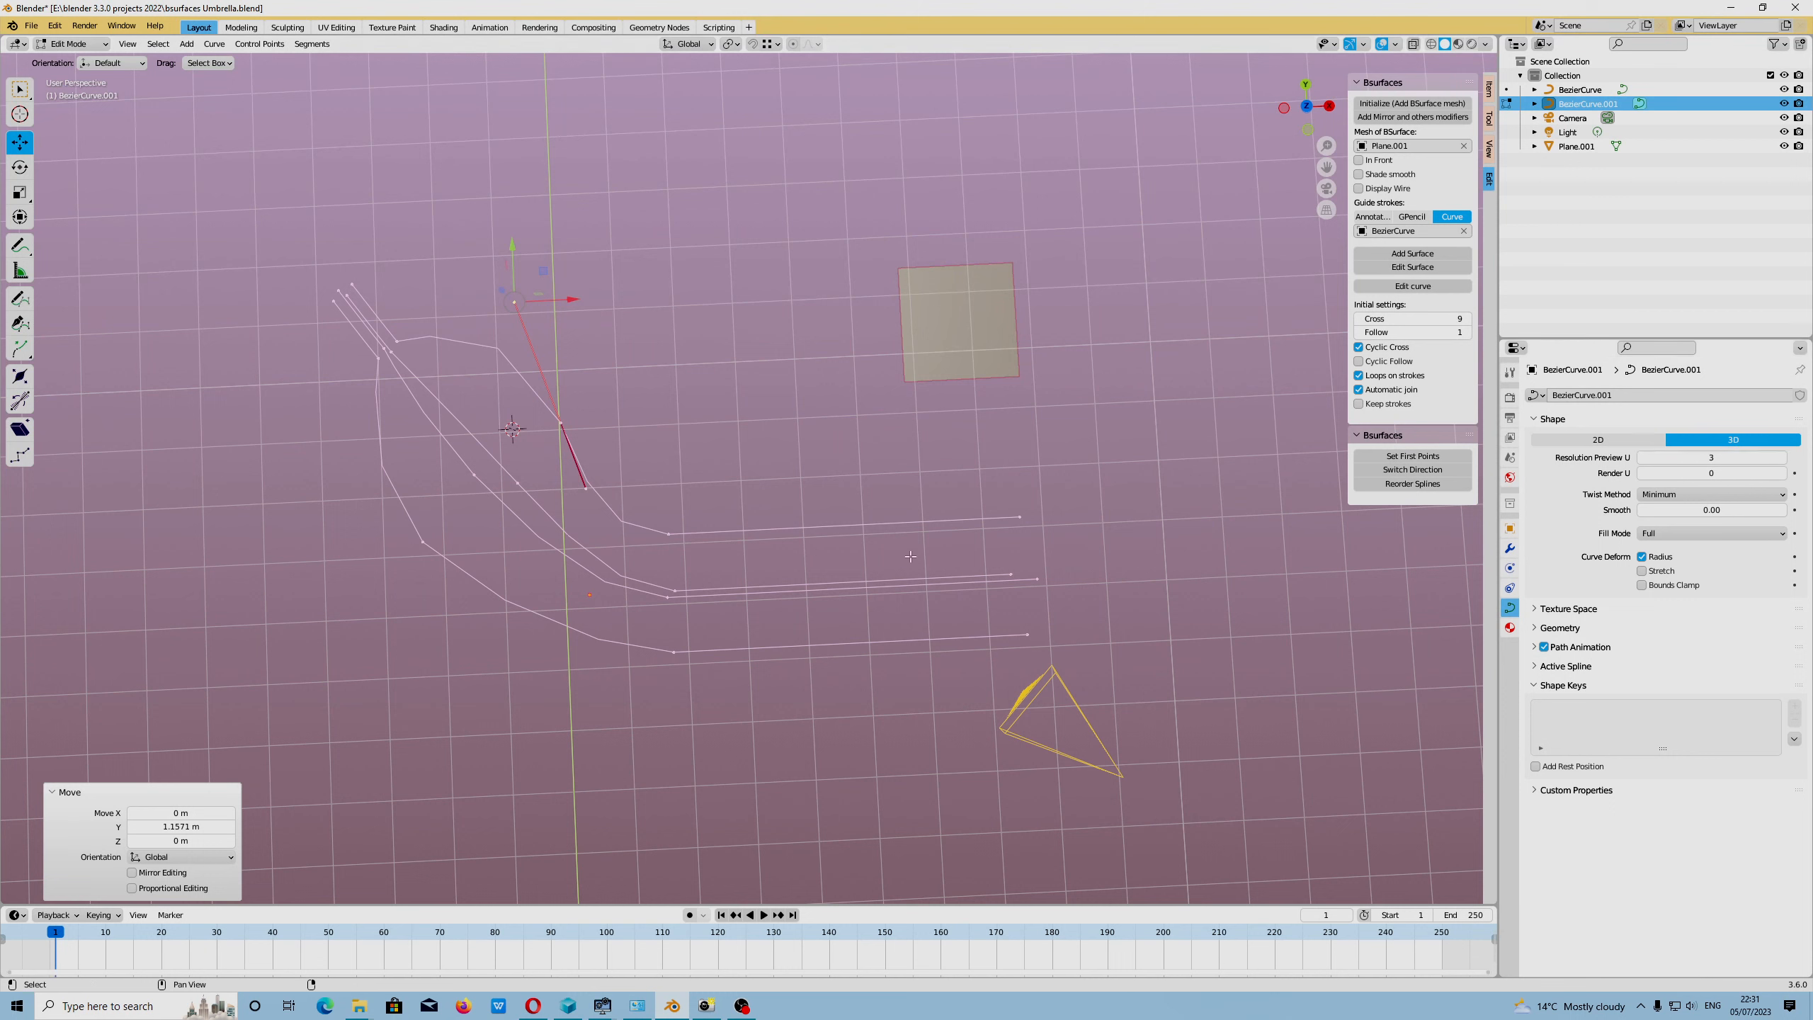
Move the opposite curve's middle-point handle about -1.623 m in X and 1.506 m in Y, and pull the upper curve's handle further out.
click(417, 541)
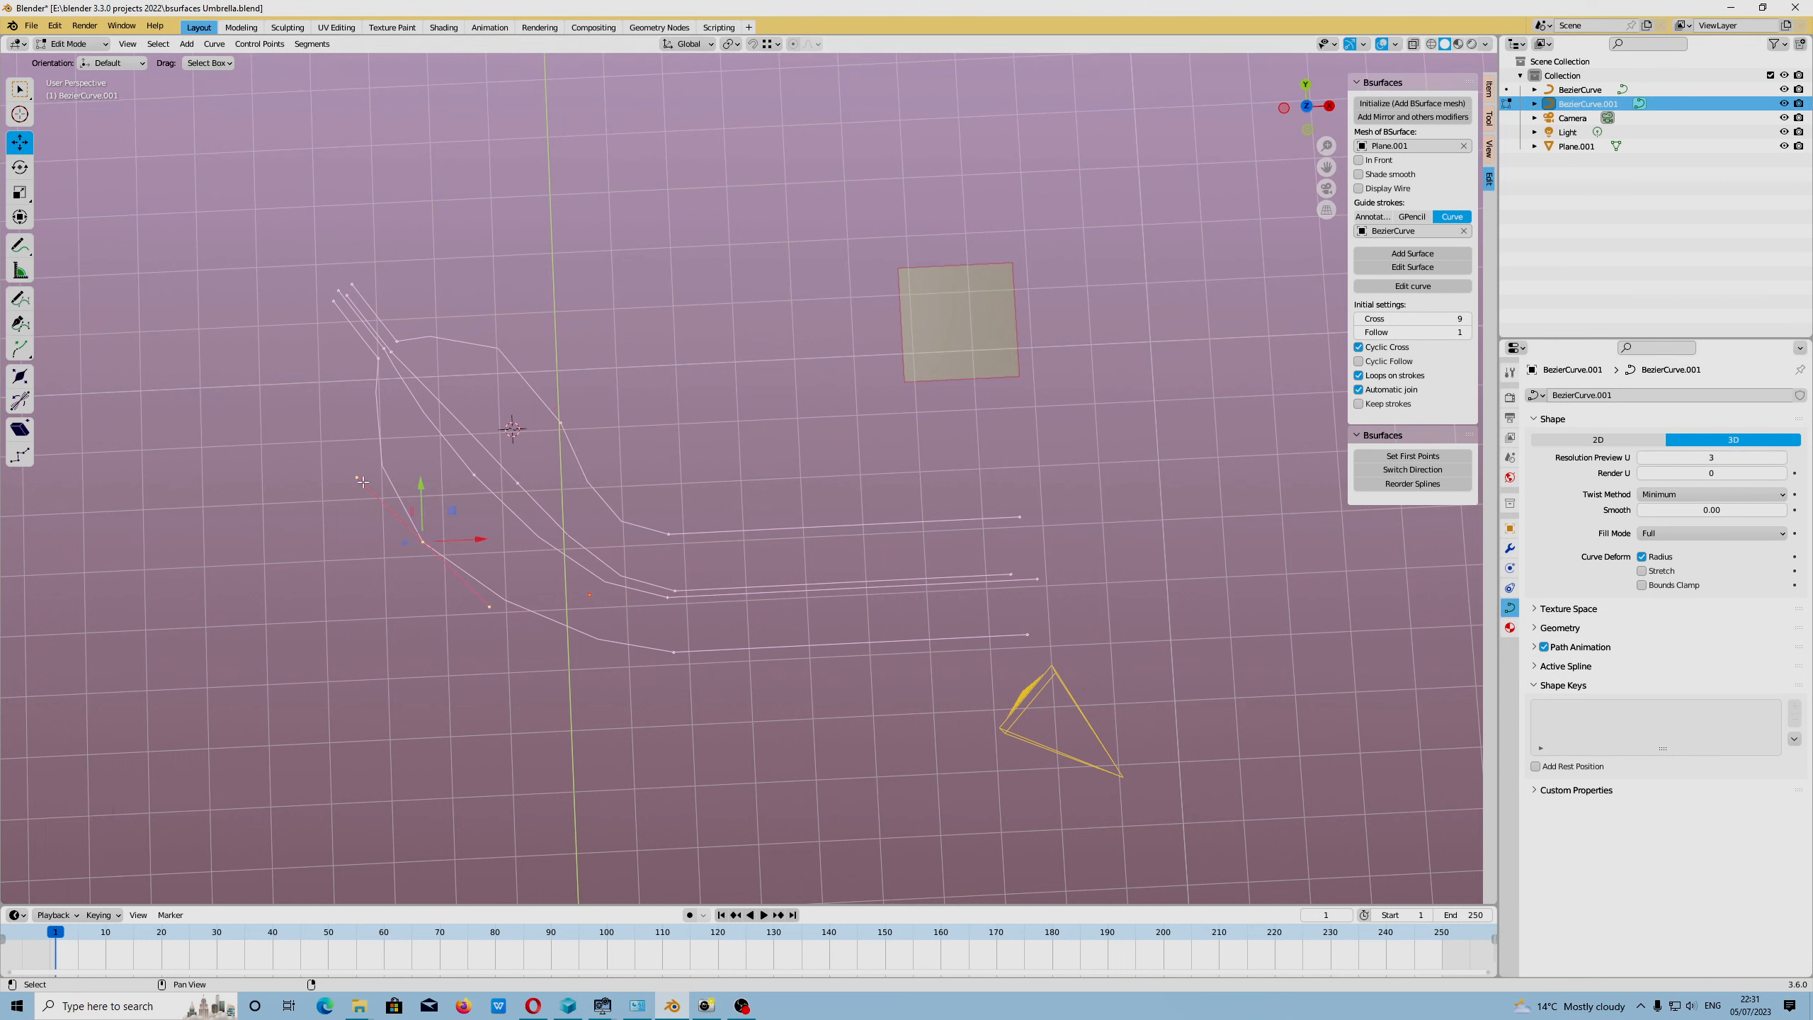
drag(375, 451, 290, 364)
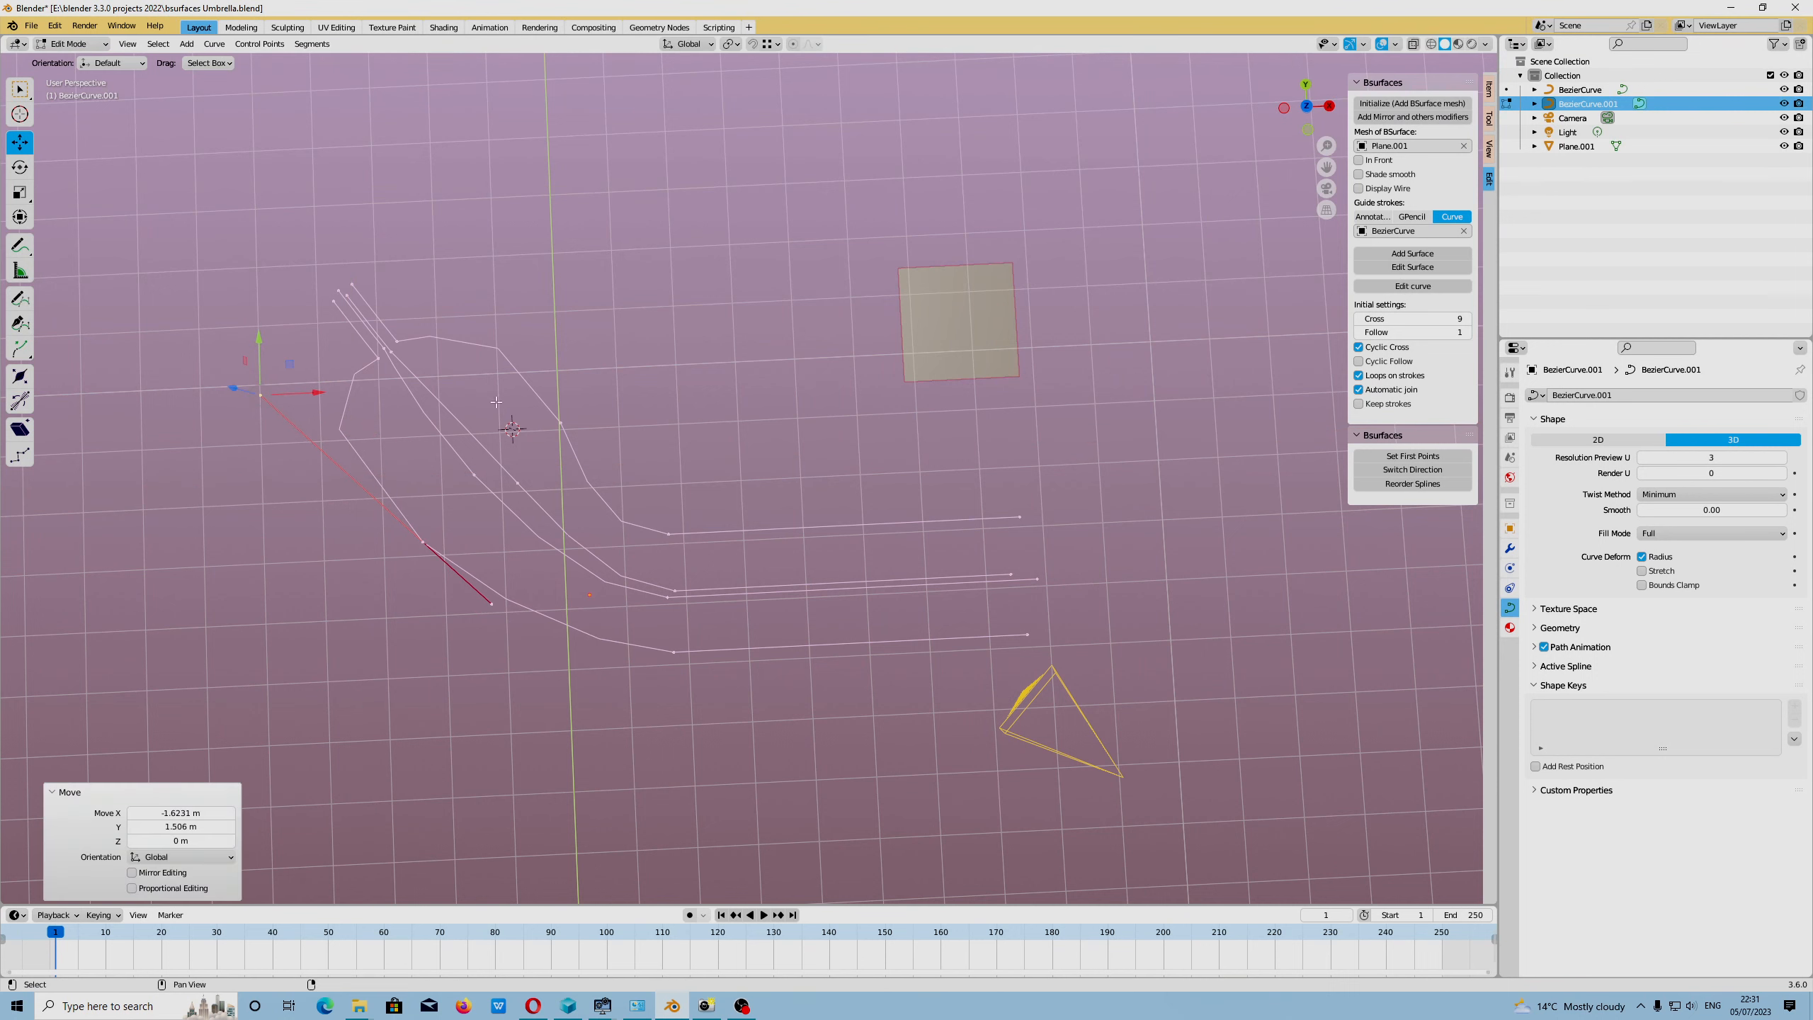
click(561, 422)
drag(544, 270, 498, 236)
middle_drag(497, 236, 567, 384)
Set the drag orientation to Normal and pull the highest curve's middle section toward the narrow end.
click(527, 376)
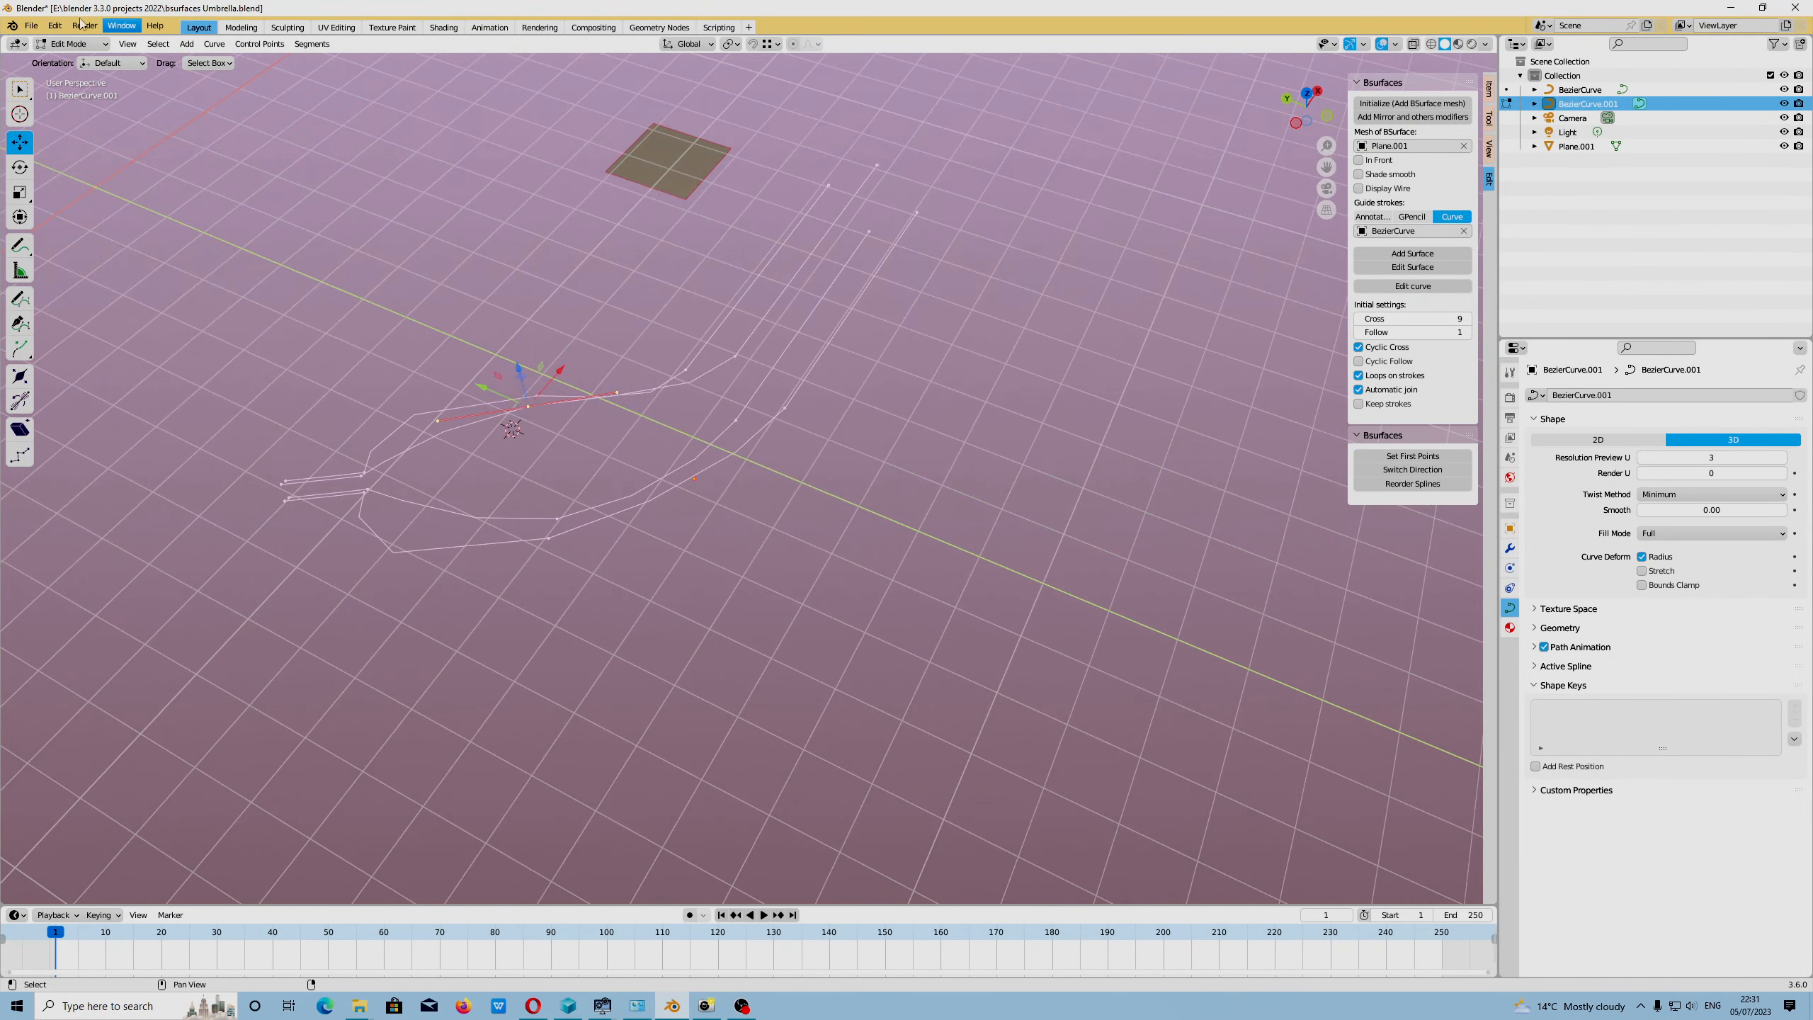
click(114, 63)
click(114, 119)
click(123, 63)
click(129, 134)
middle_drag(458, 418, 463, 364)
drag(501, 326, 429, 313)
Stretch the lowest and highest curves' middle sections toward the narrow end along the Normal orientation.
middle_drag(550, 592, 527, 558)
click(522, 522)
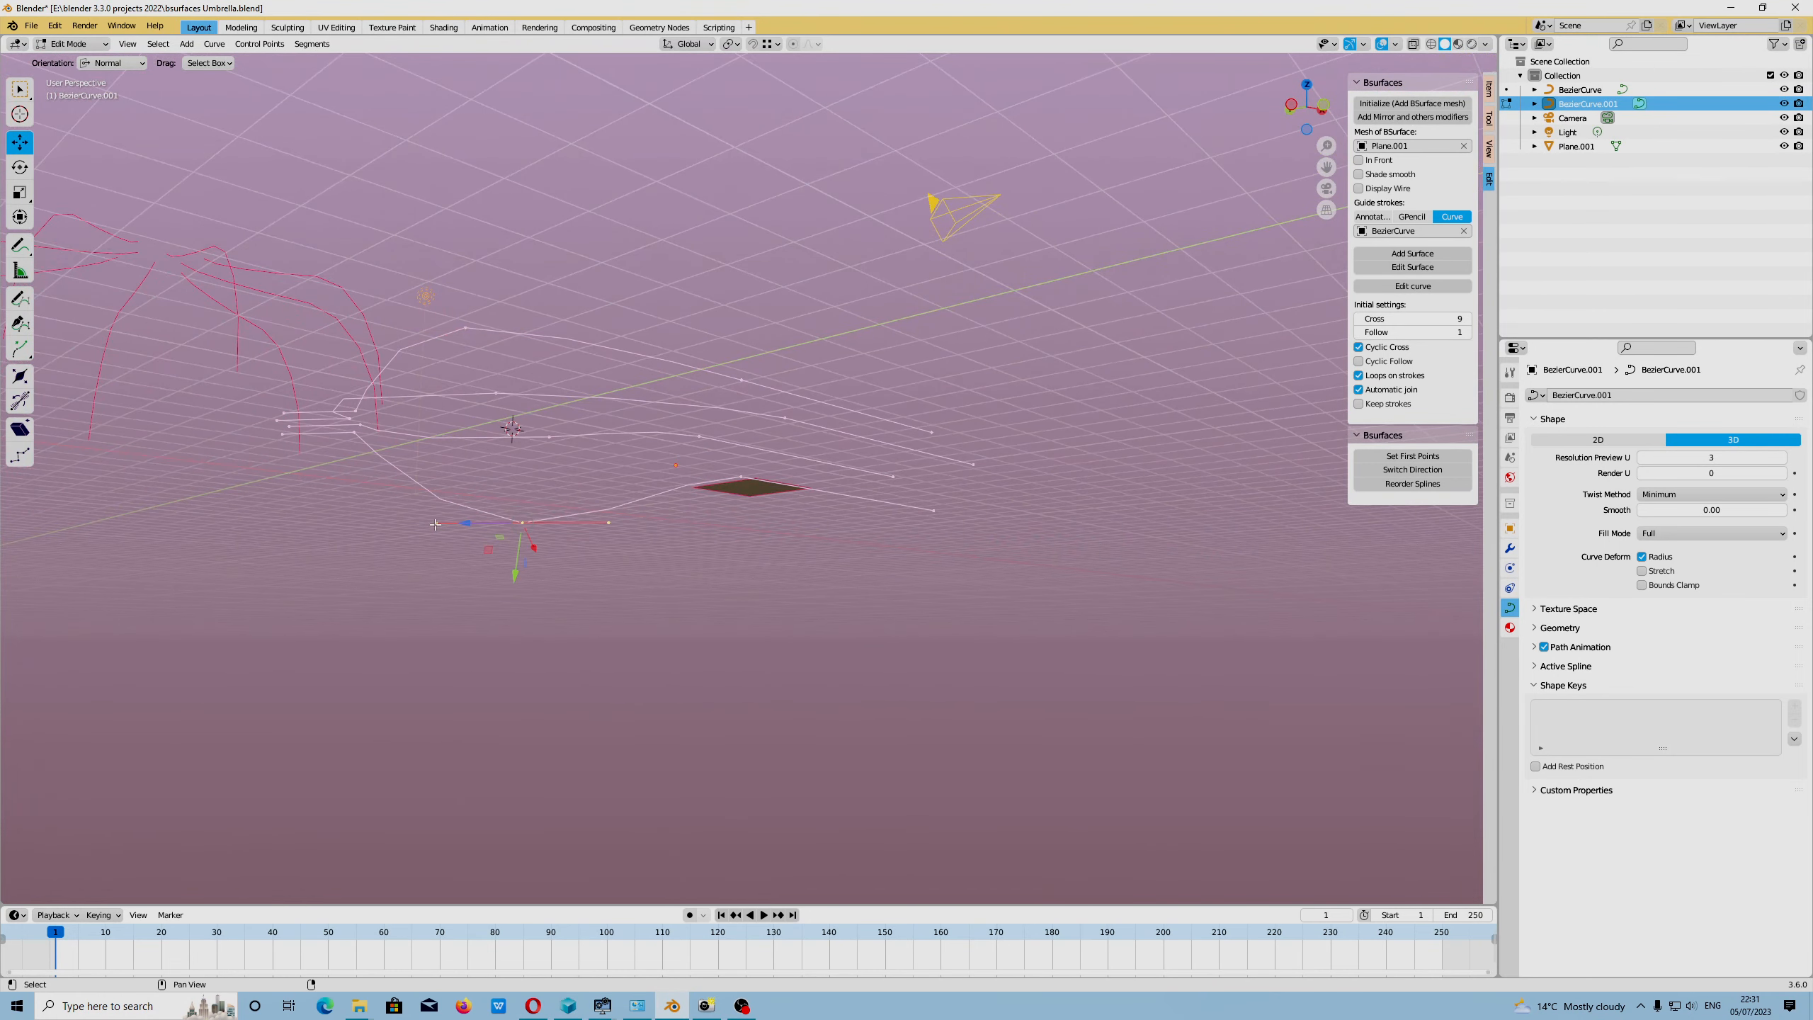
drag(470, 524, 303, 521)
click(435, 522)
click(470, 327)
drag(411, 328, 287, 328)
middle_drag(500, 371, 406, 457)
Add a Bsurfaces surface from the reshaped guide curves with Cross 15 and Follow 9.
click(1413, 254)
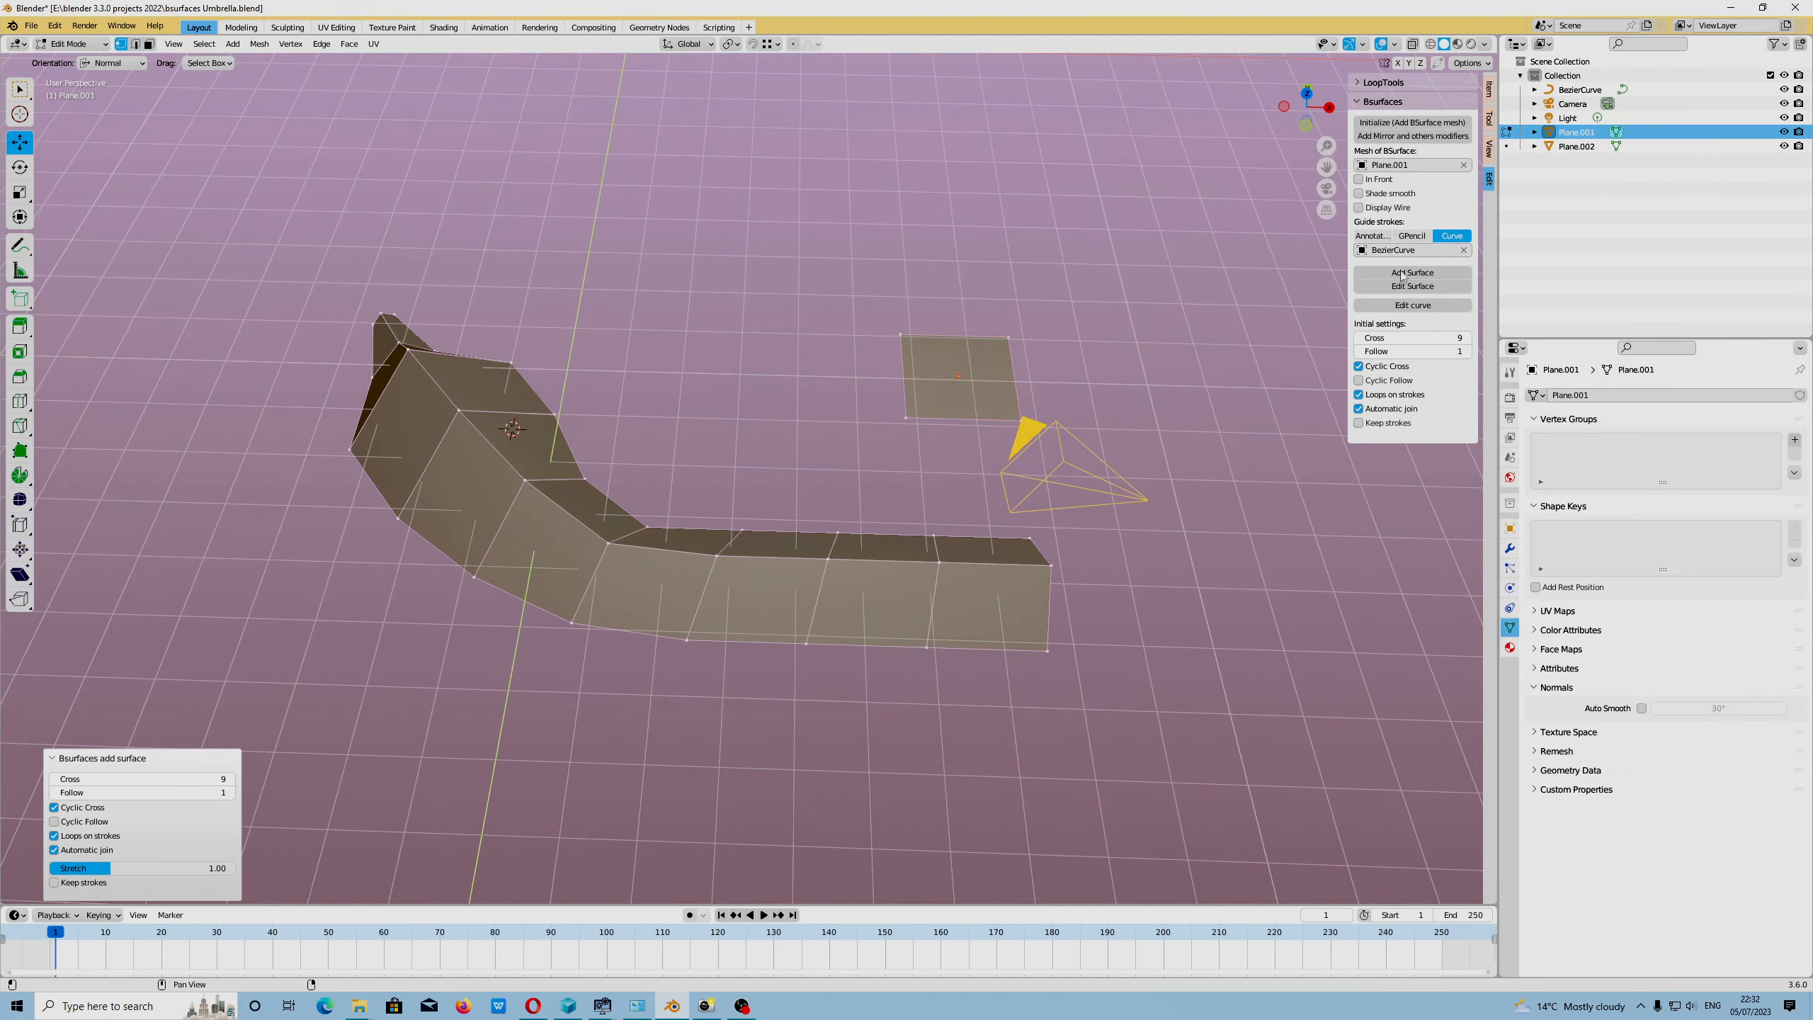
middle_drag(643, 557, 569, 638)
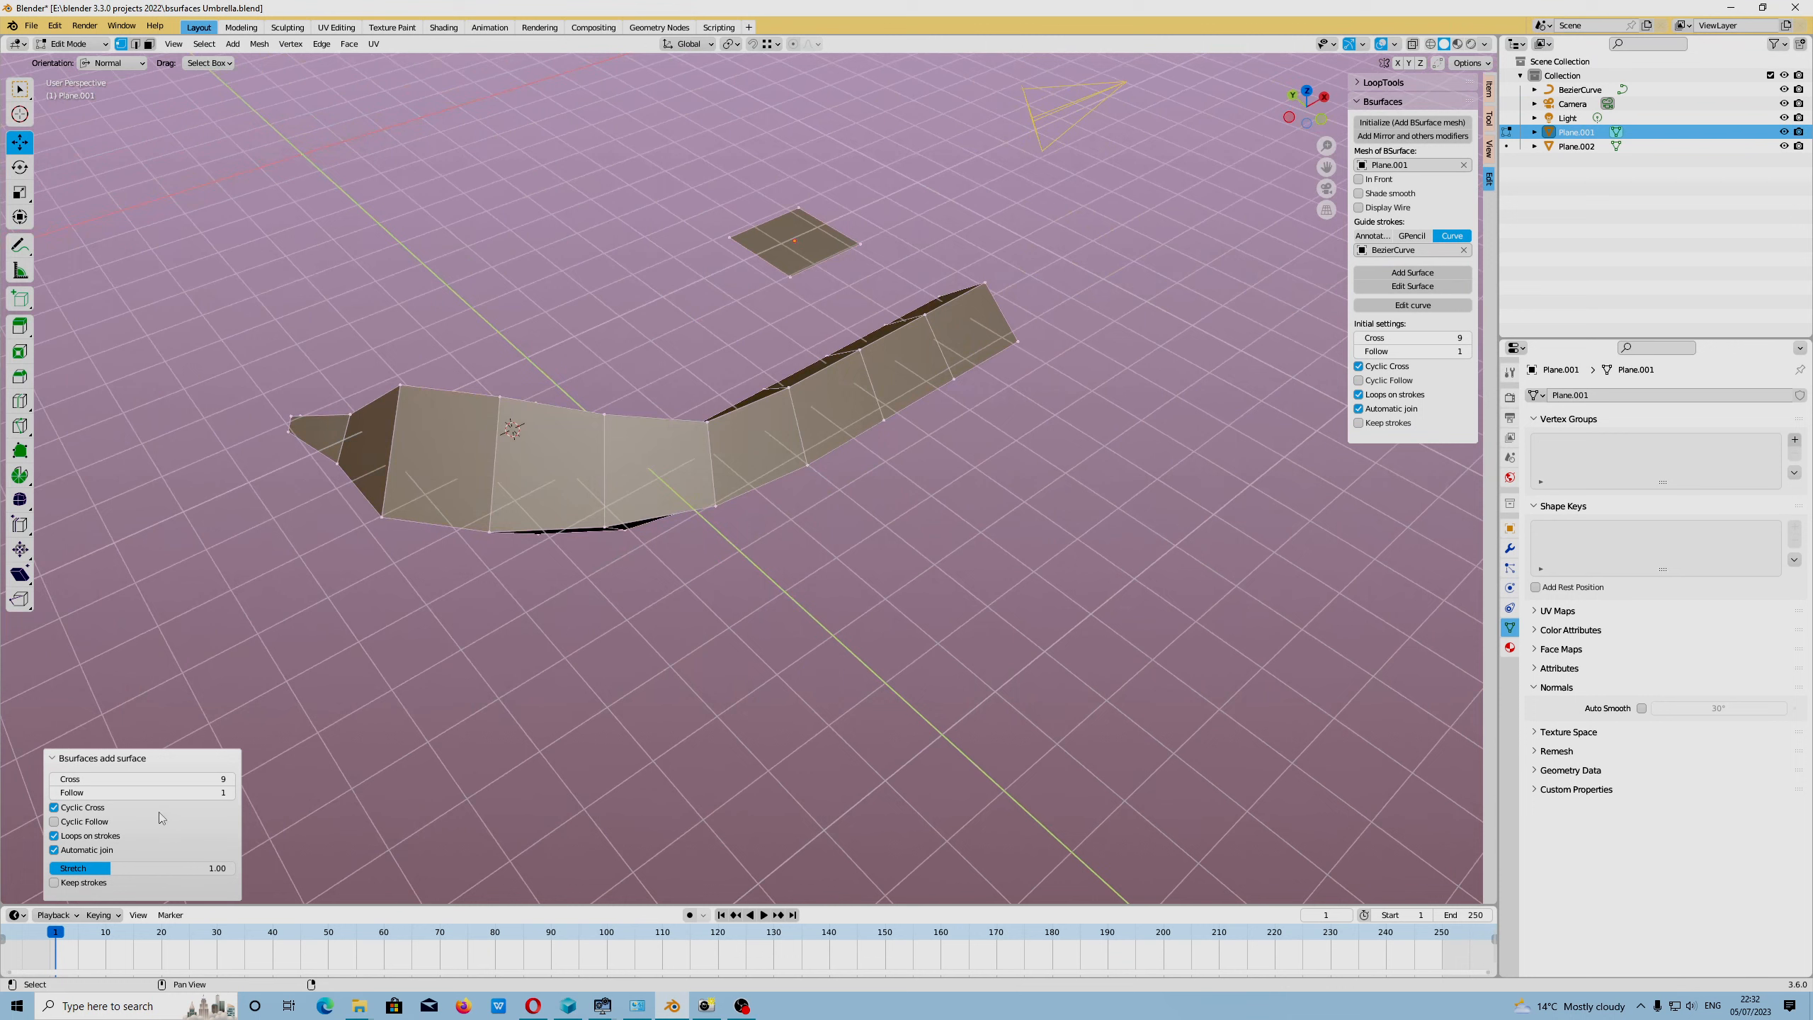
drag(203, 779, 649, 556)
middle_drag(649, 555, 805, 583)
scroll(805, 583, up, 3)
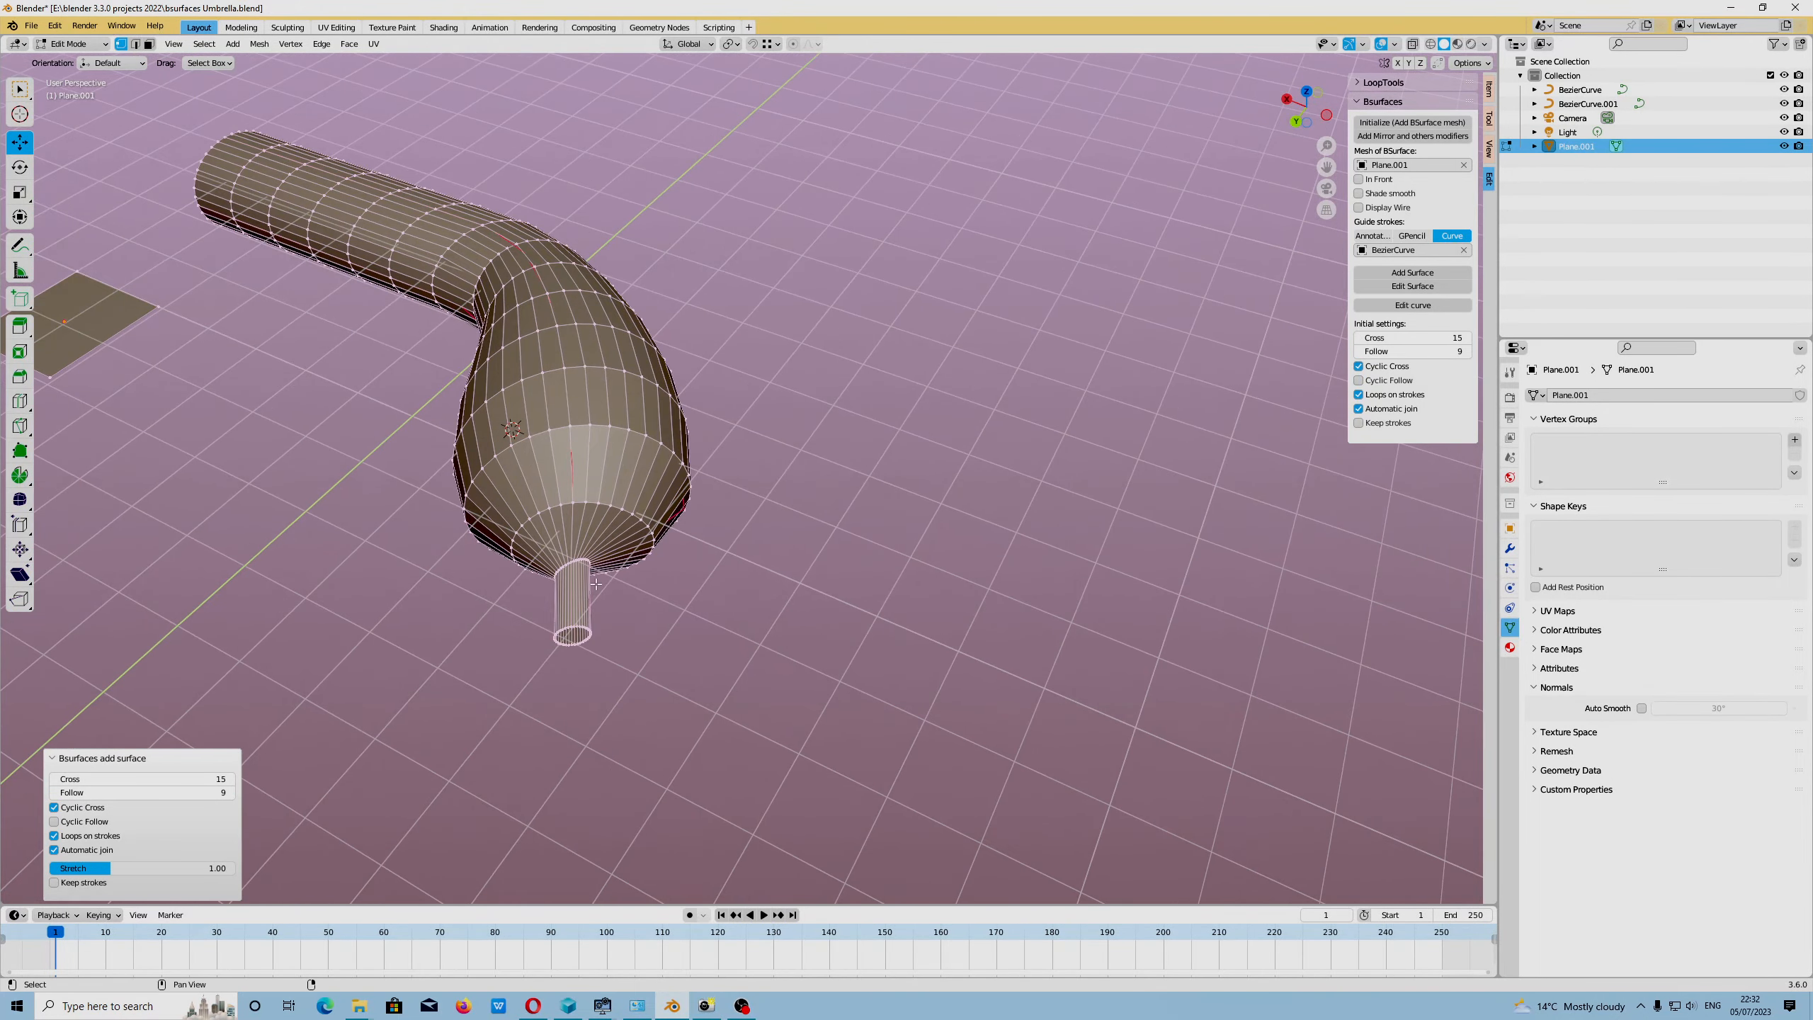
Change the surface's Cross to 23 and Follow to 3, and inspect the bulging tube from several sides.
drag(214, 781, 677, 637)
middle_drag(677, 637, 271, 799)
drag(212, 790, 177, 790)
middle_drag(713, 672, 361, 711)
mouse_move(214, 778)
mouse_down()
mouse_move(161, 778)
mouse_move(233, 776)
mouse_up()
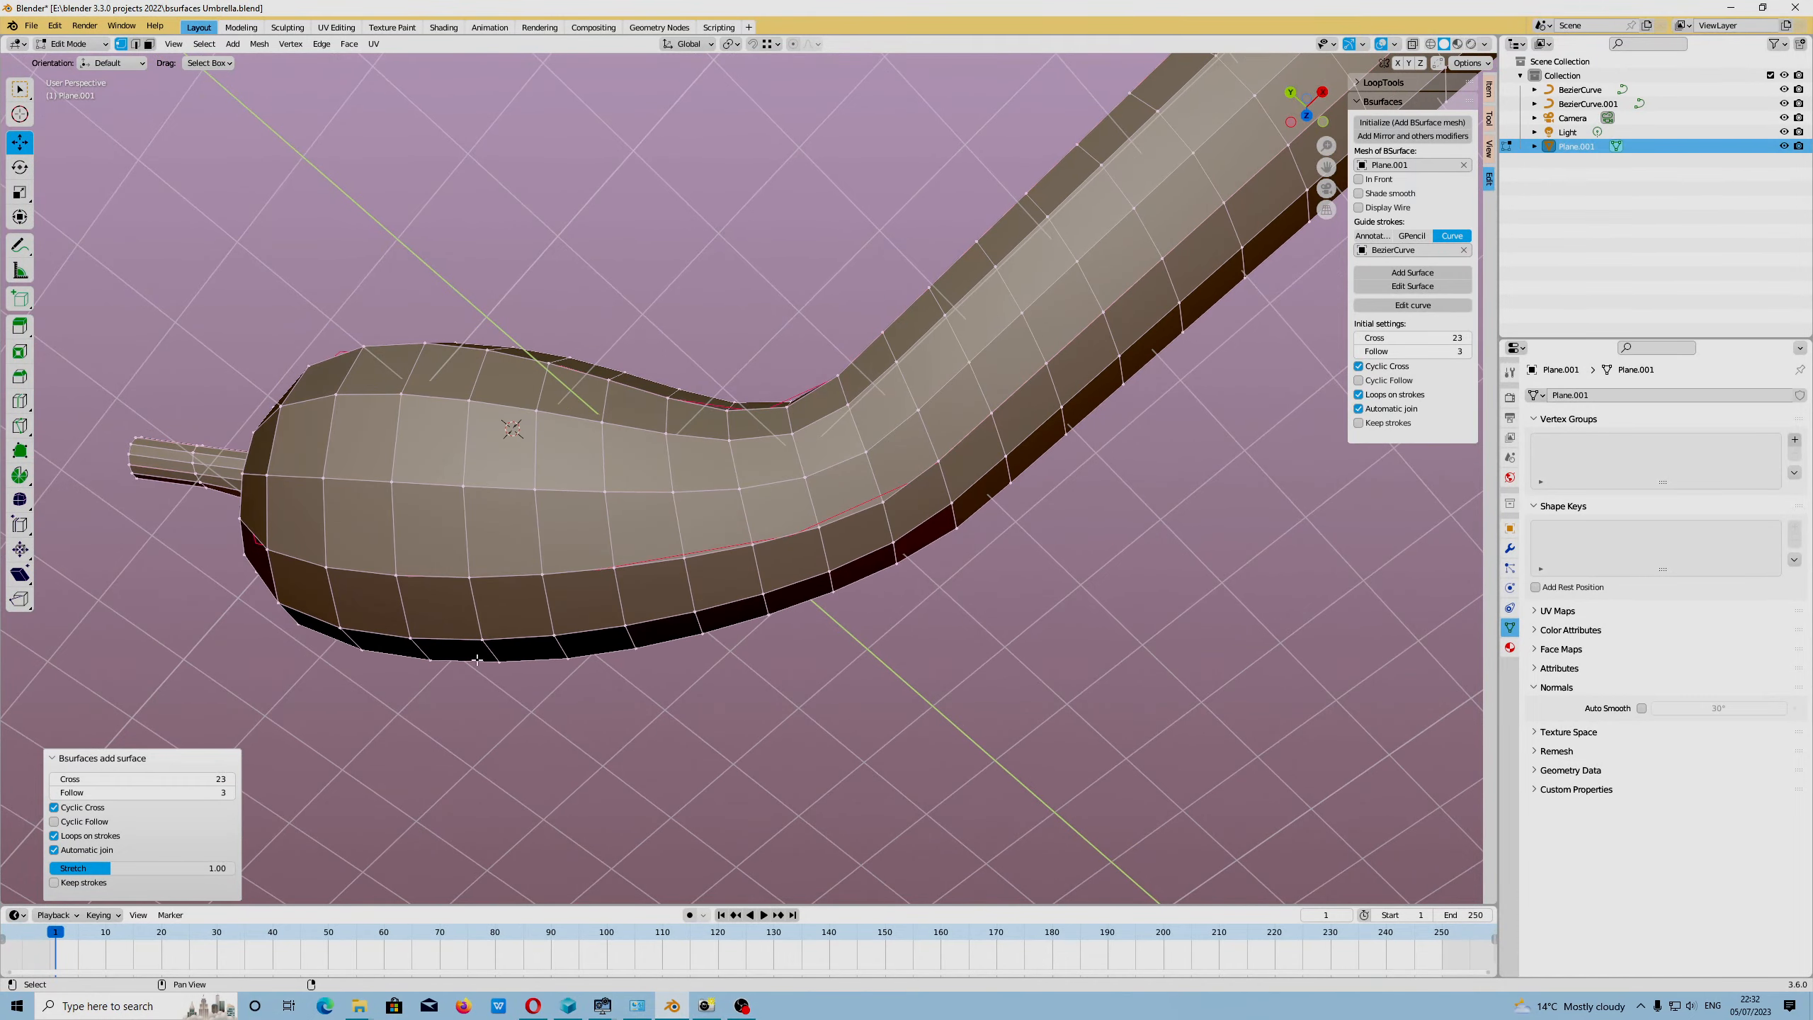
scroll(778, 643, down, 4)
mouse_move(778, 643)
middle_down()
mouse_move(675, 707)
mouse_move(779, 648)
middle_up()
click(13, 26)
click(742, 1005)
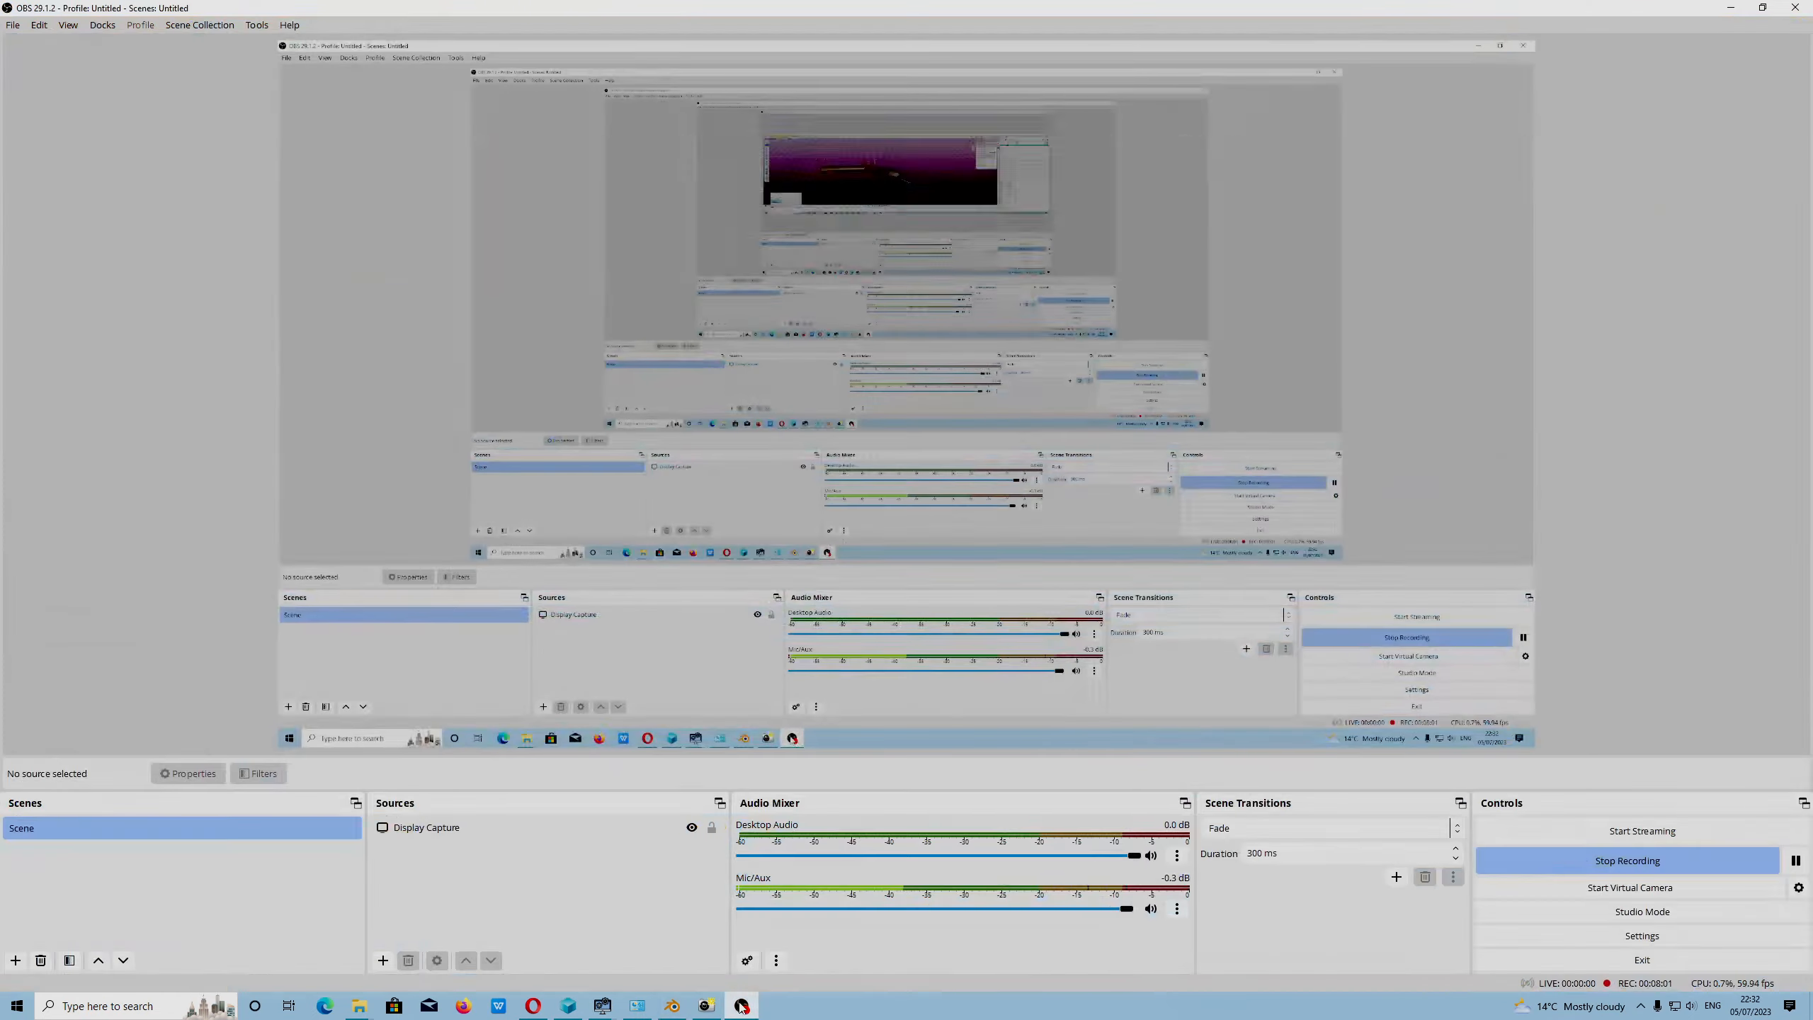